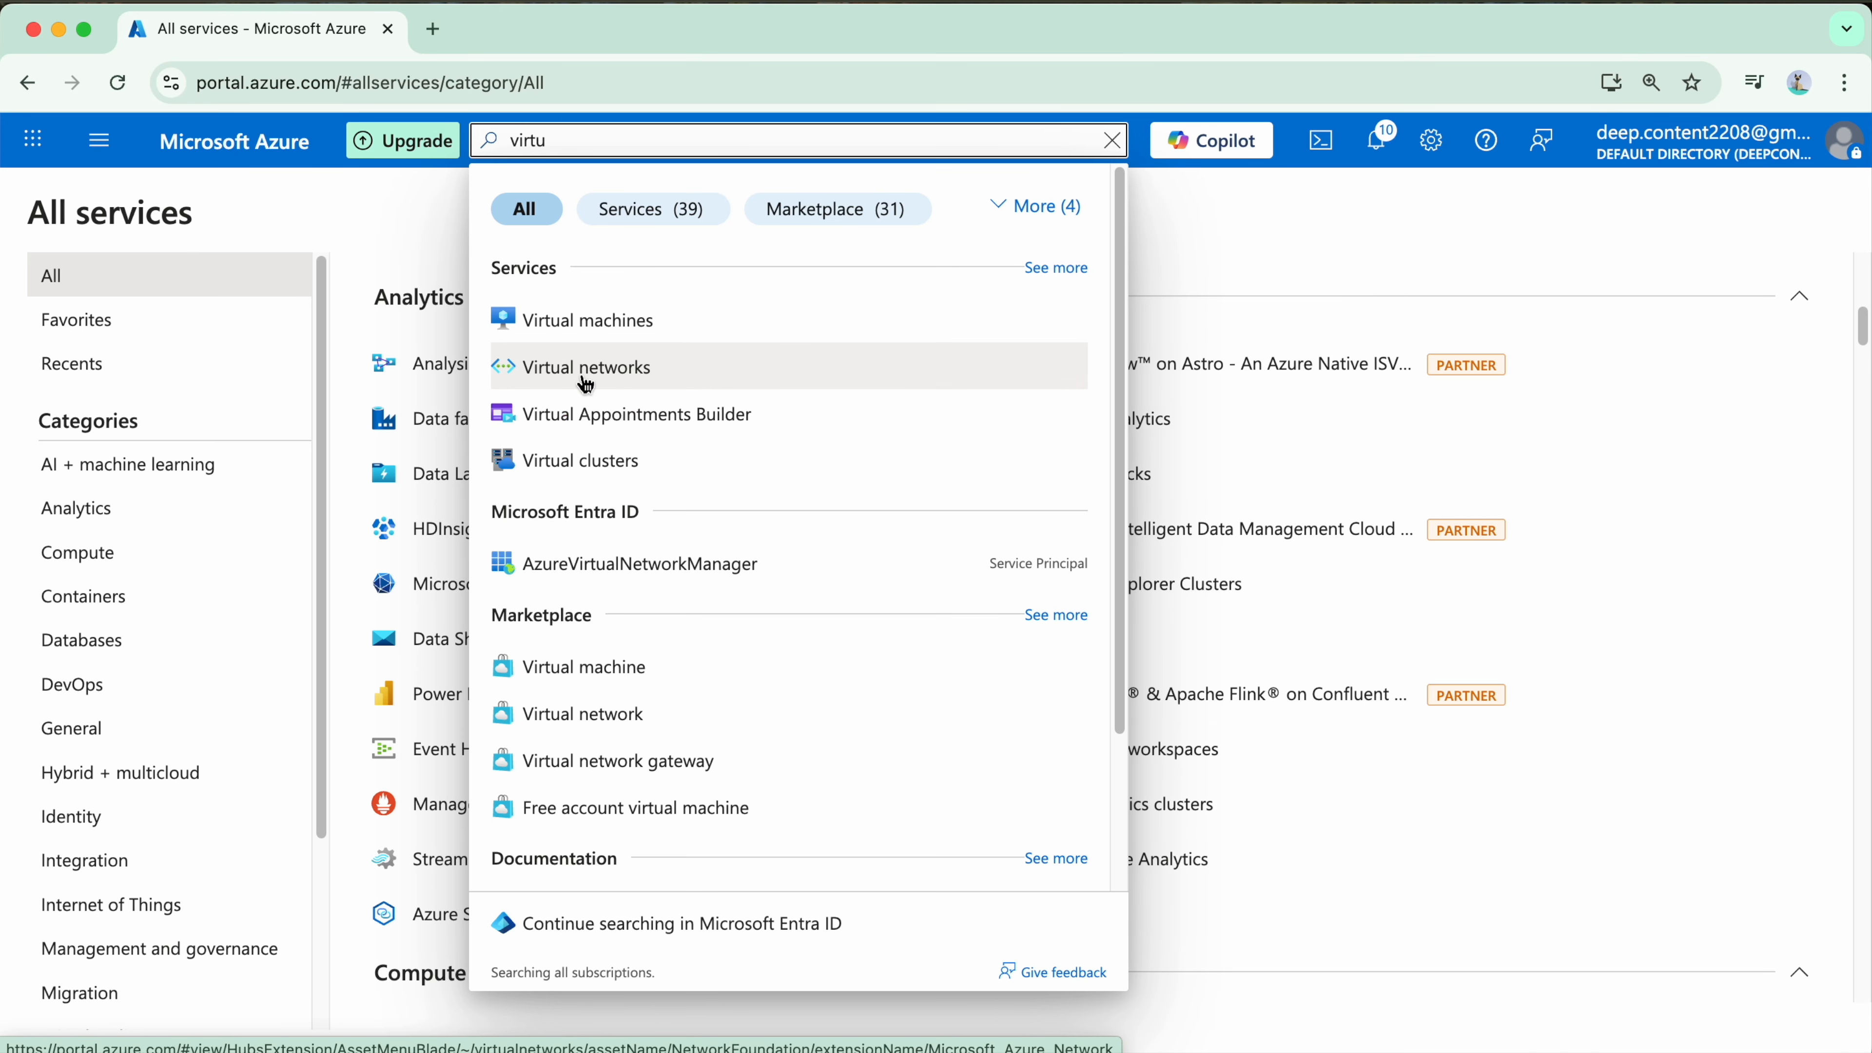
Step: Open the Virtual networks service and start creating a new virtual network
left_click(585, 384)
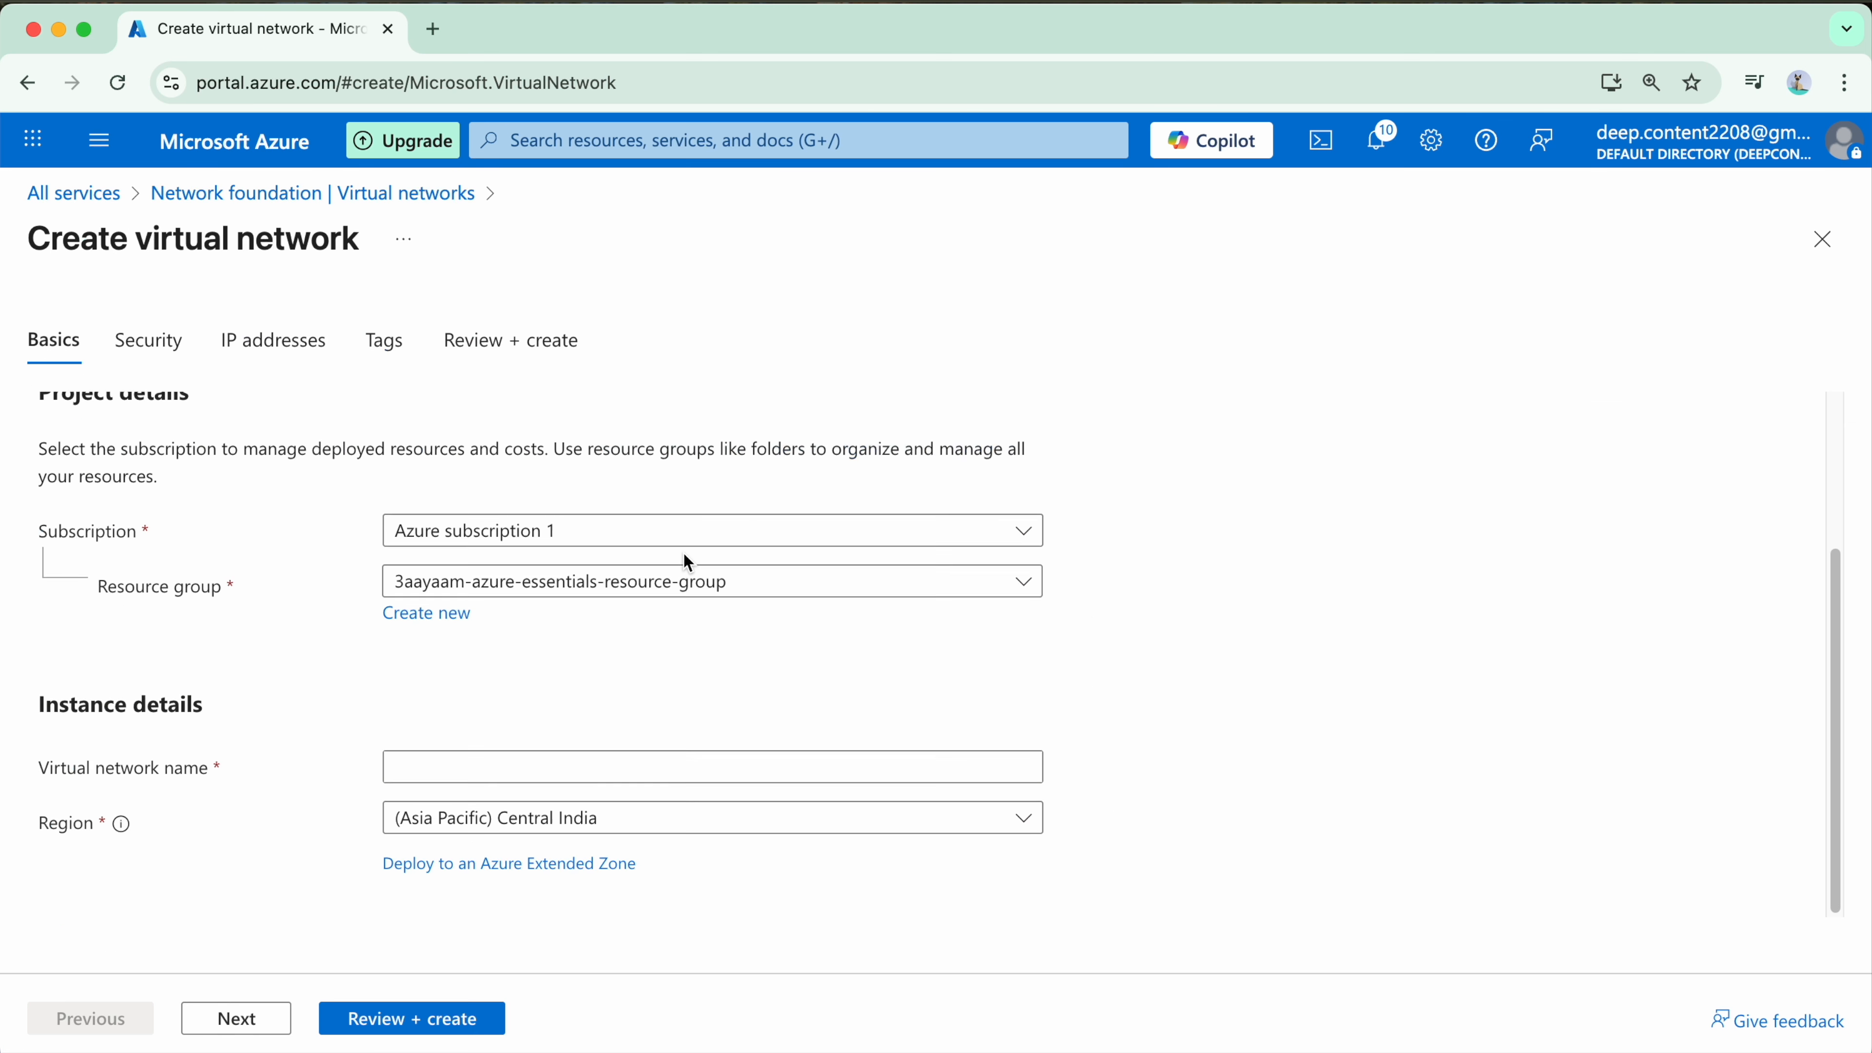
scroll(685, 562, "up", 2)
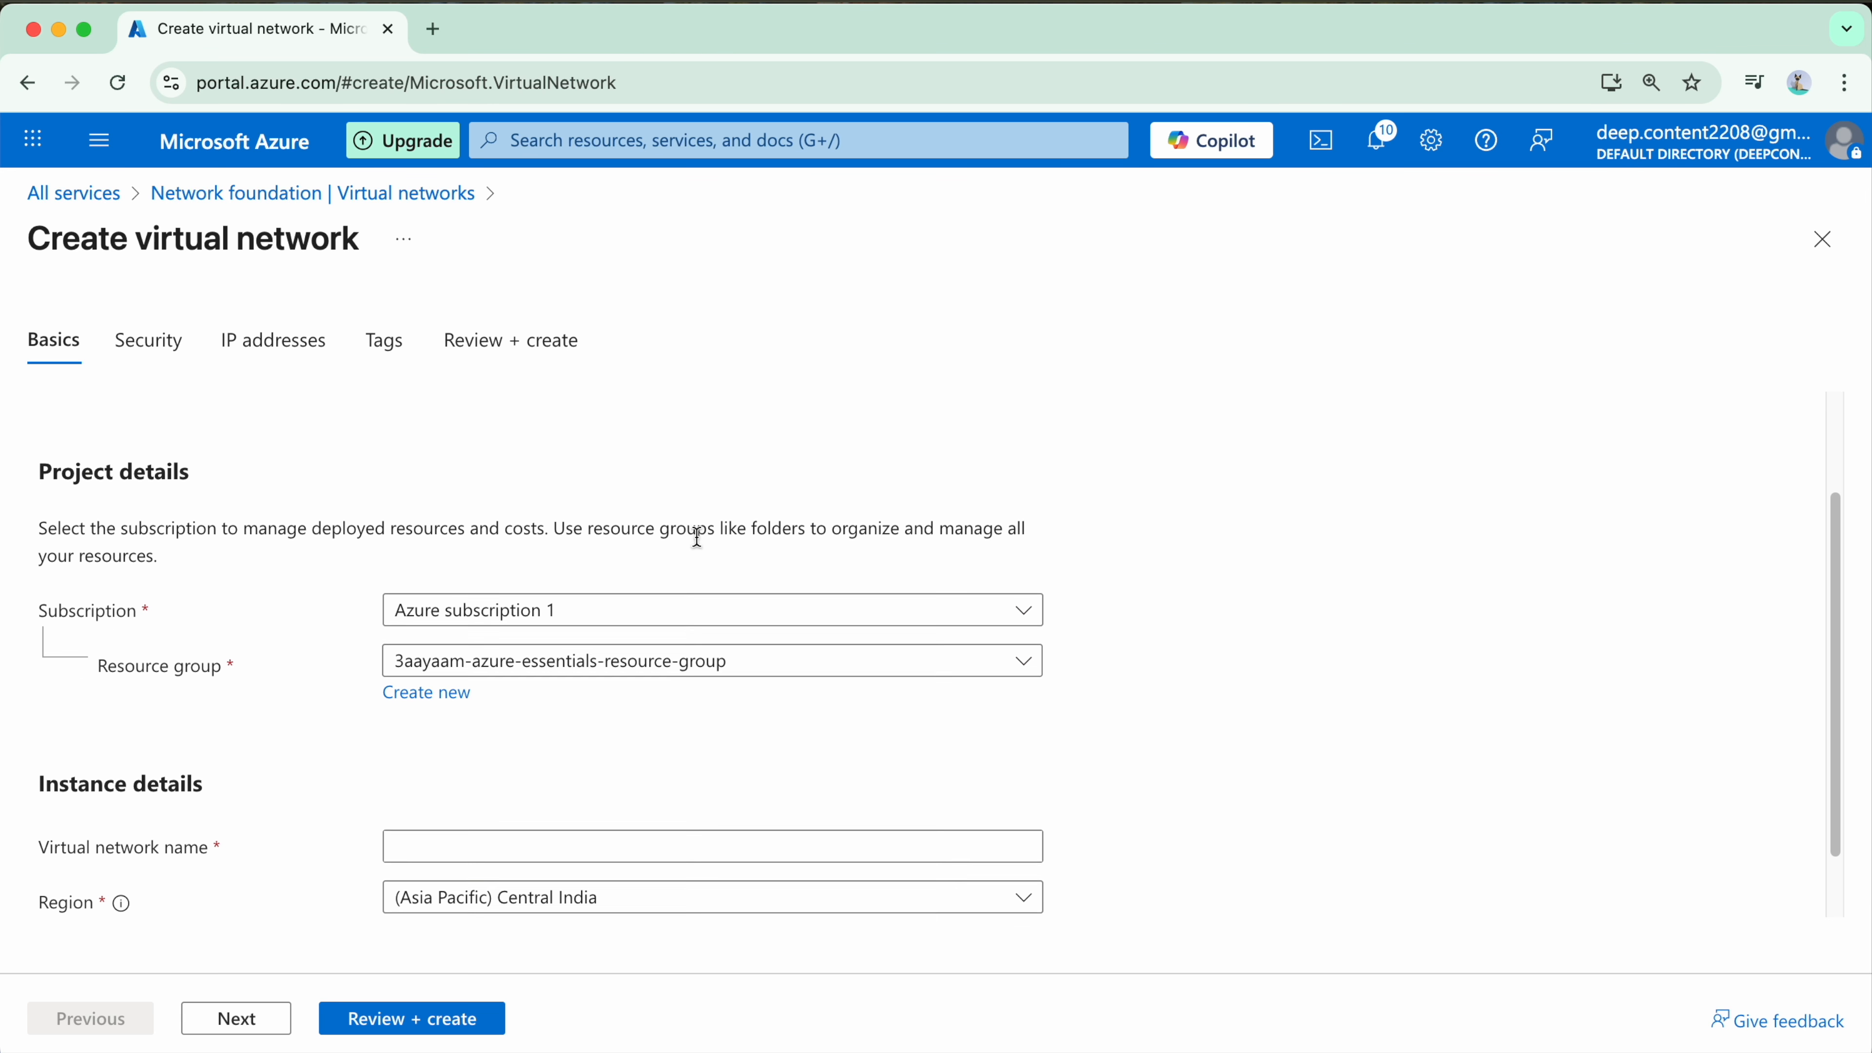
Step: Keep resource group 3aayaam-azure-essentials-resource-group, name the virtual network 3aayaam-vnet-1, and continue to the security settings
scroll(697, 537, "down", 1)
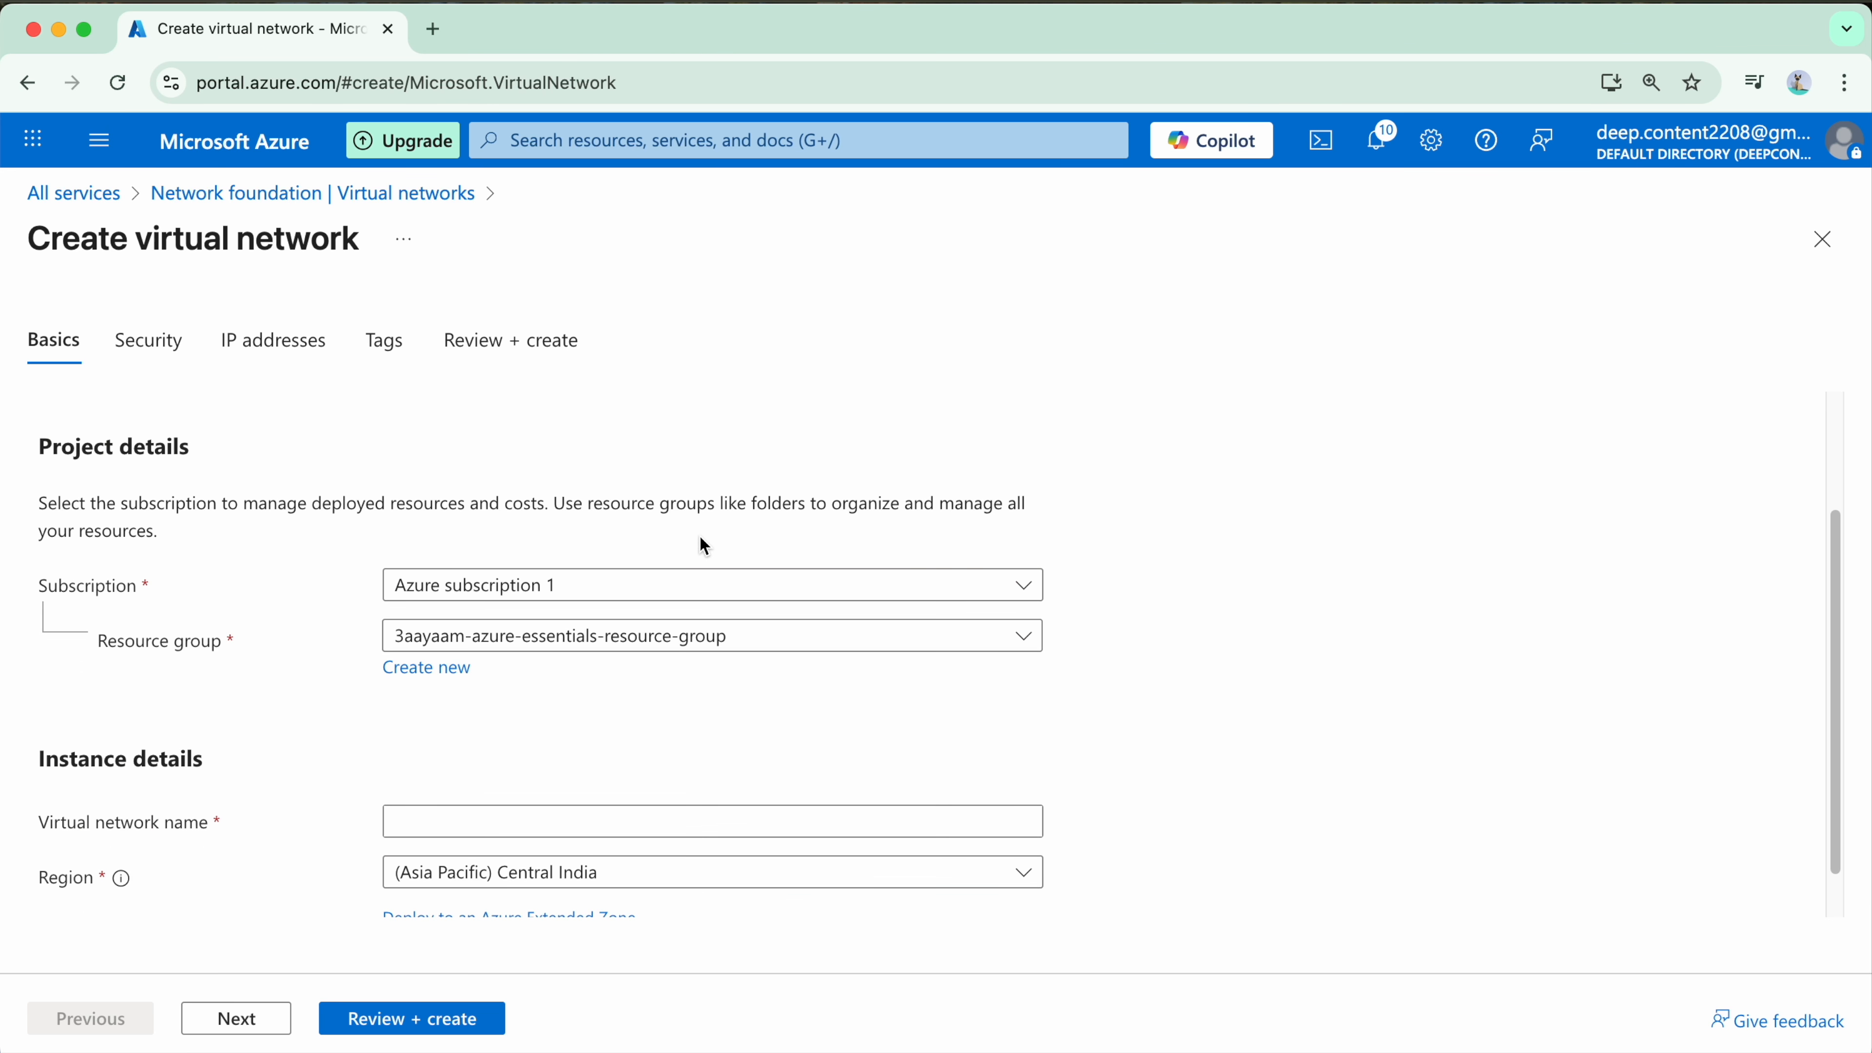
scroll(700, 553, "down", 2)
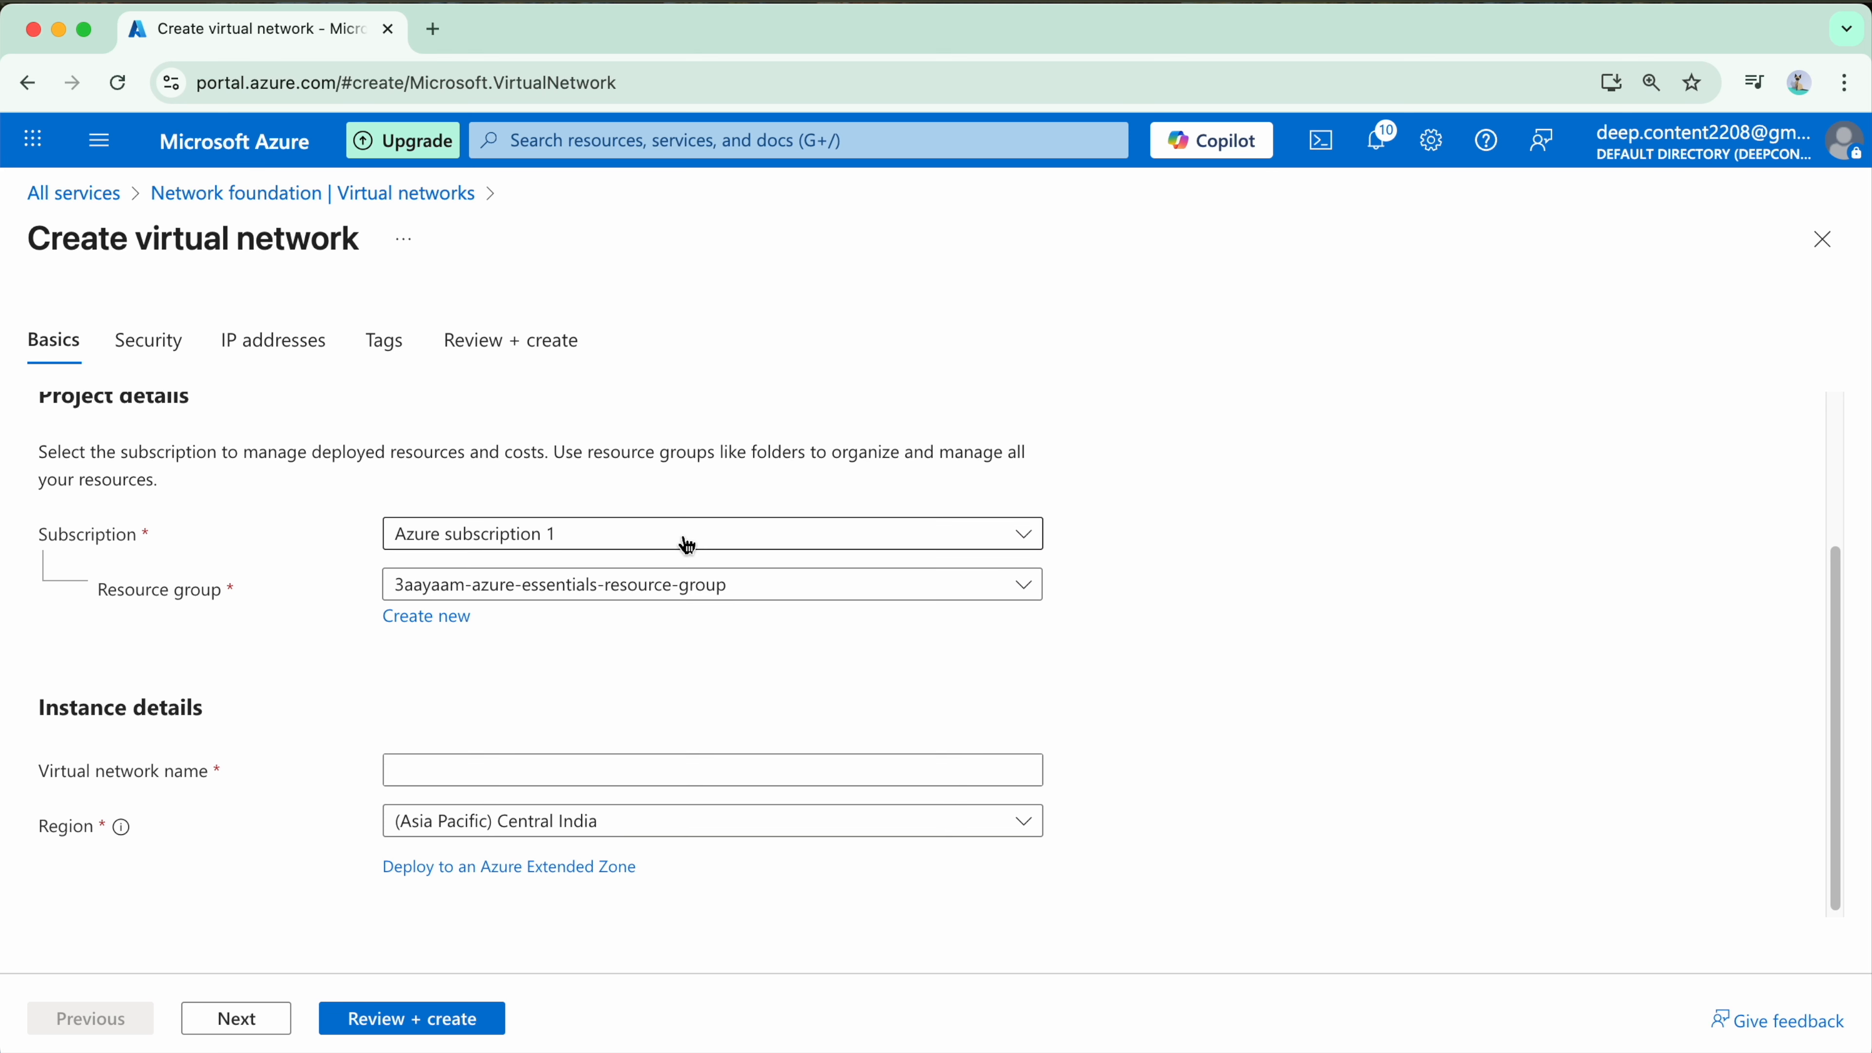
scroll(682, 539, "down", 1)
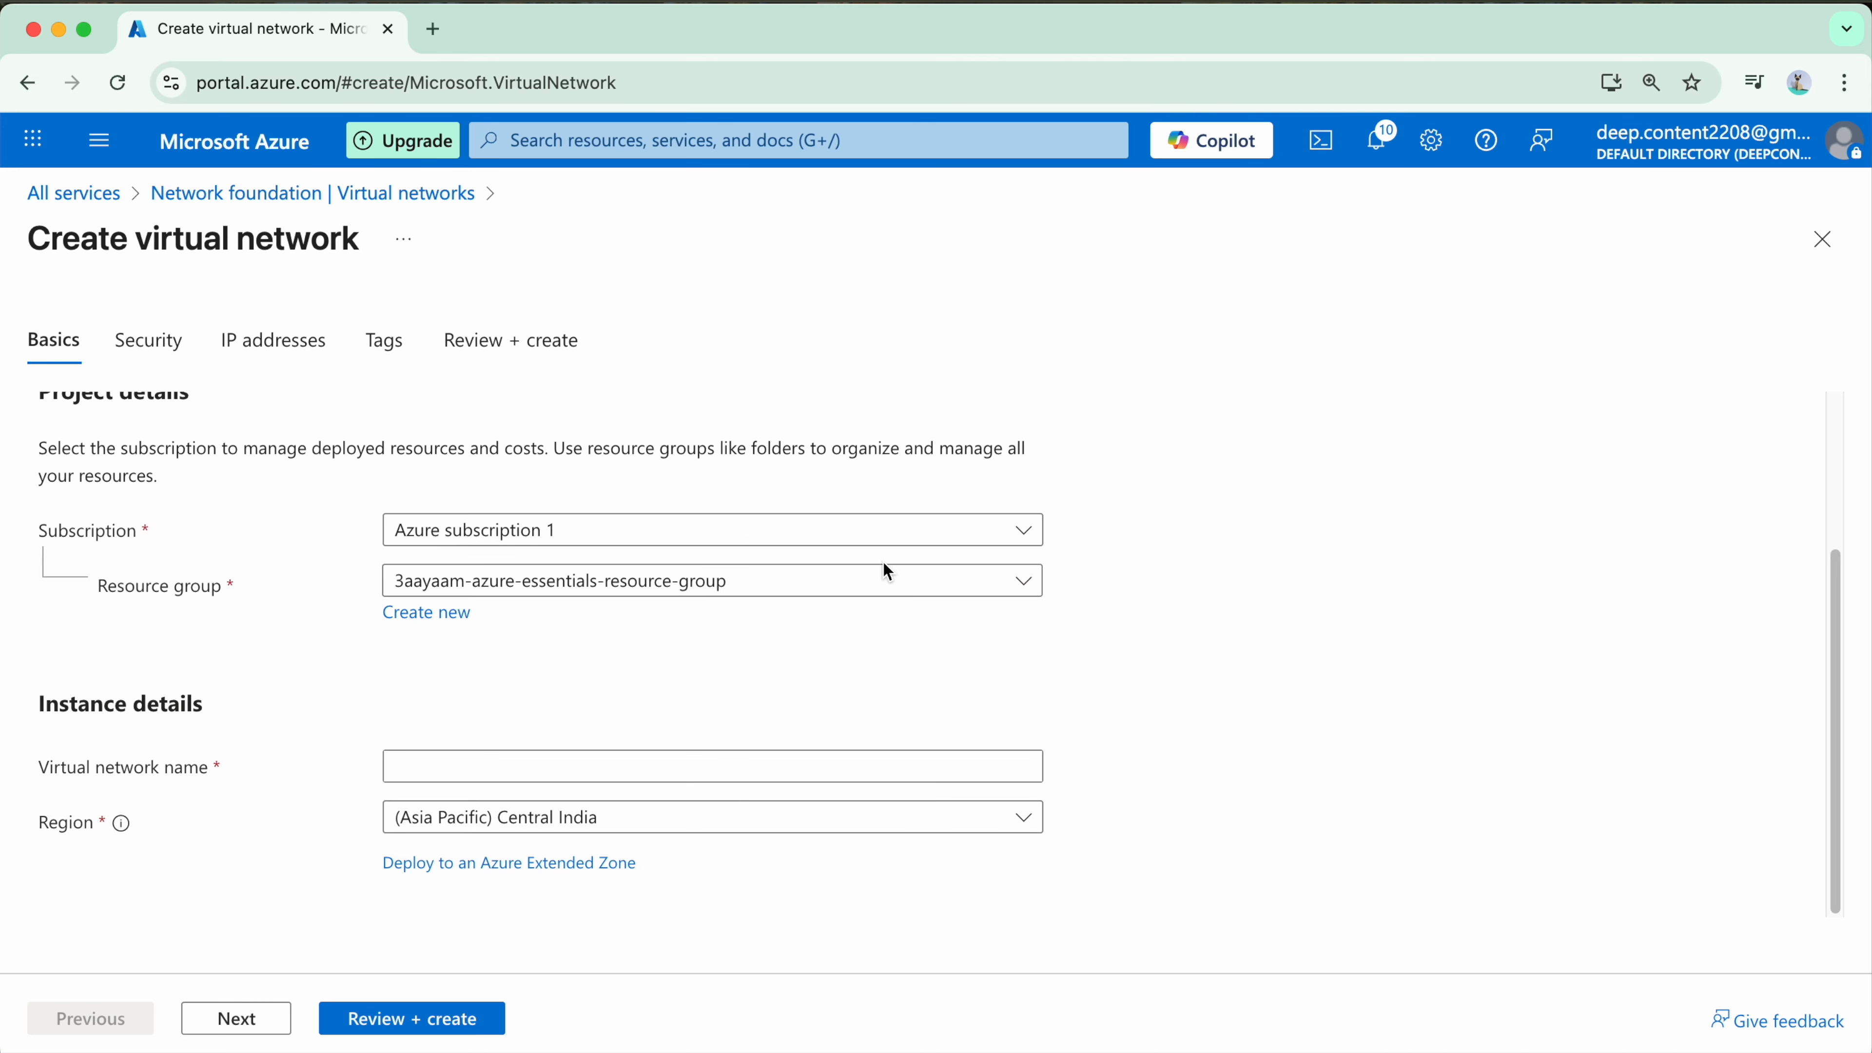
left_click(1035, 588)
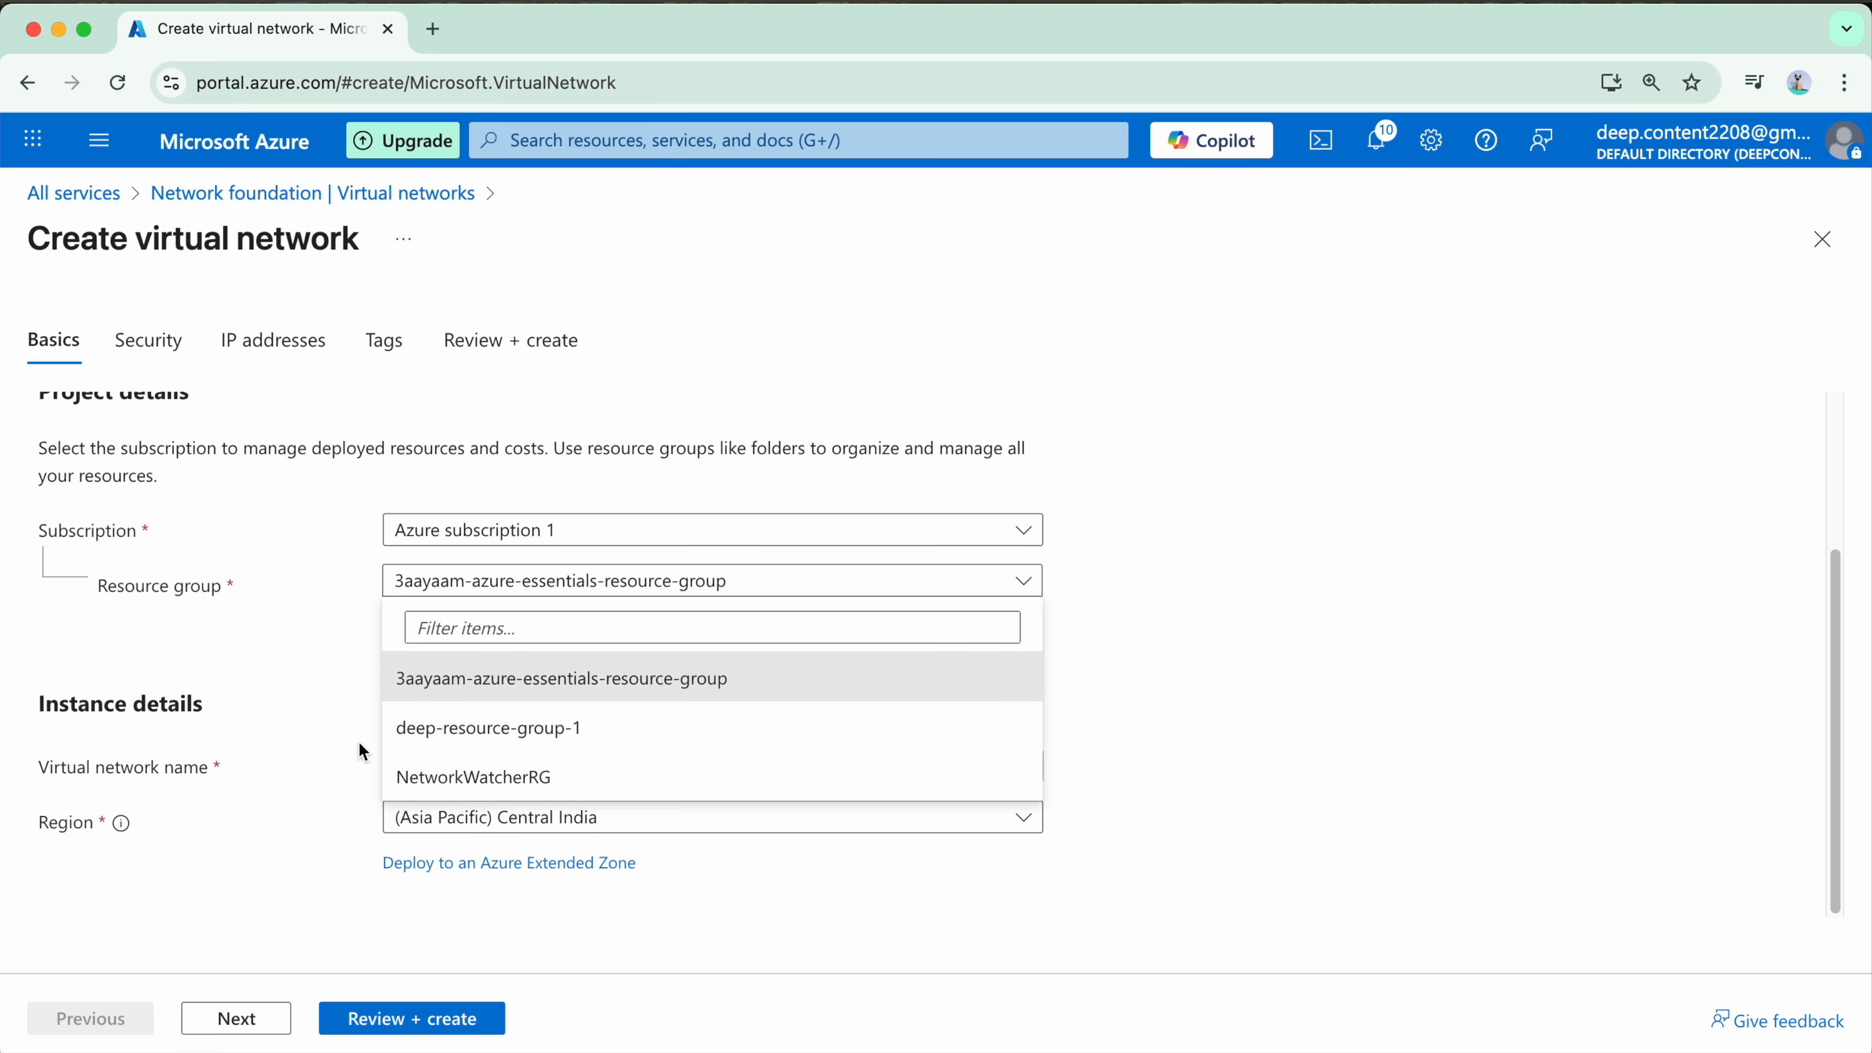
left_click(585, 774)
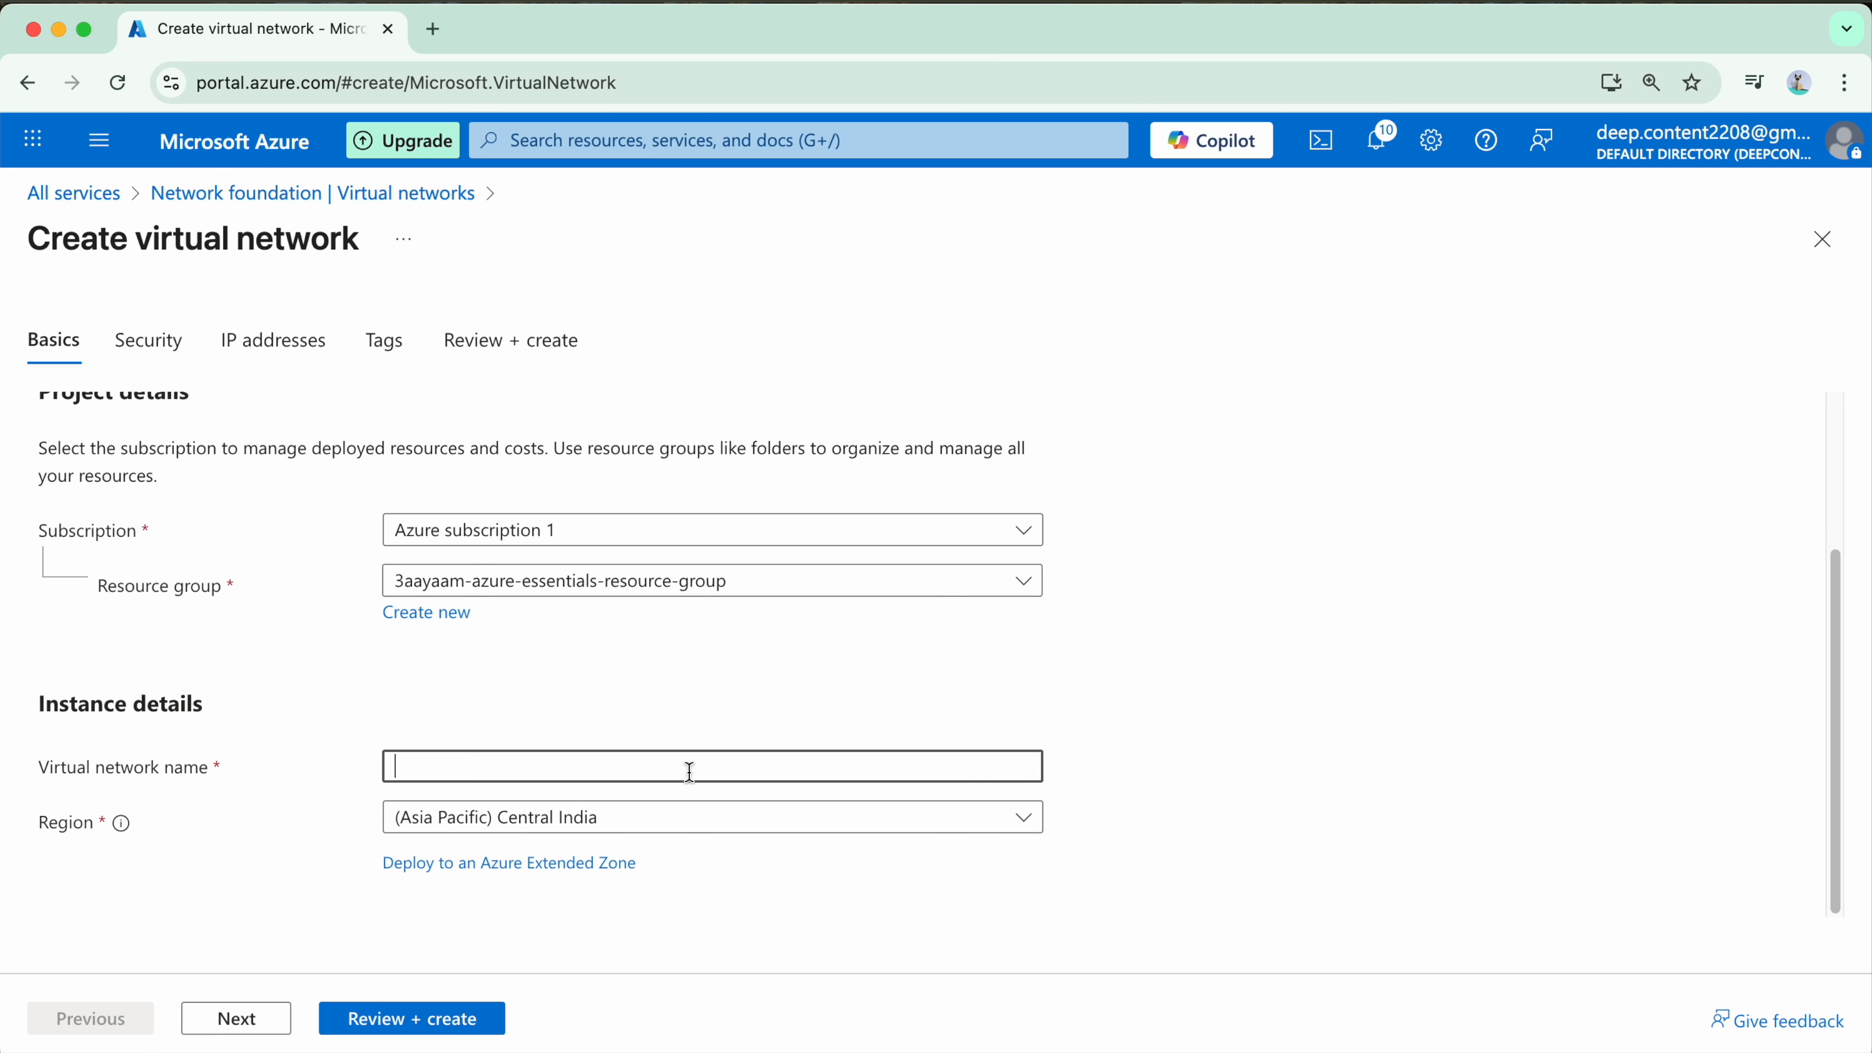
type("3aayaam-vnet-1")
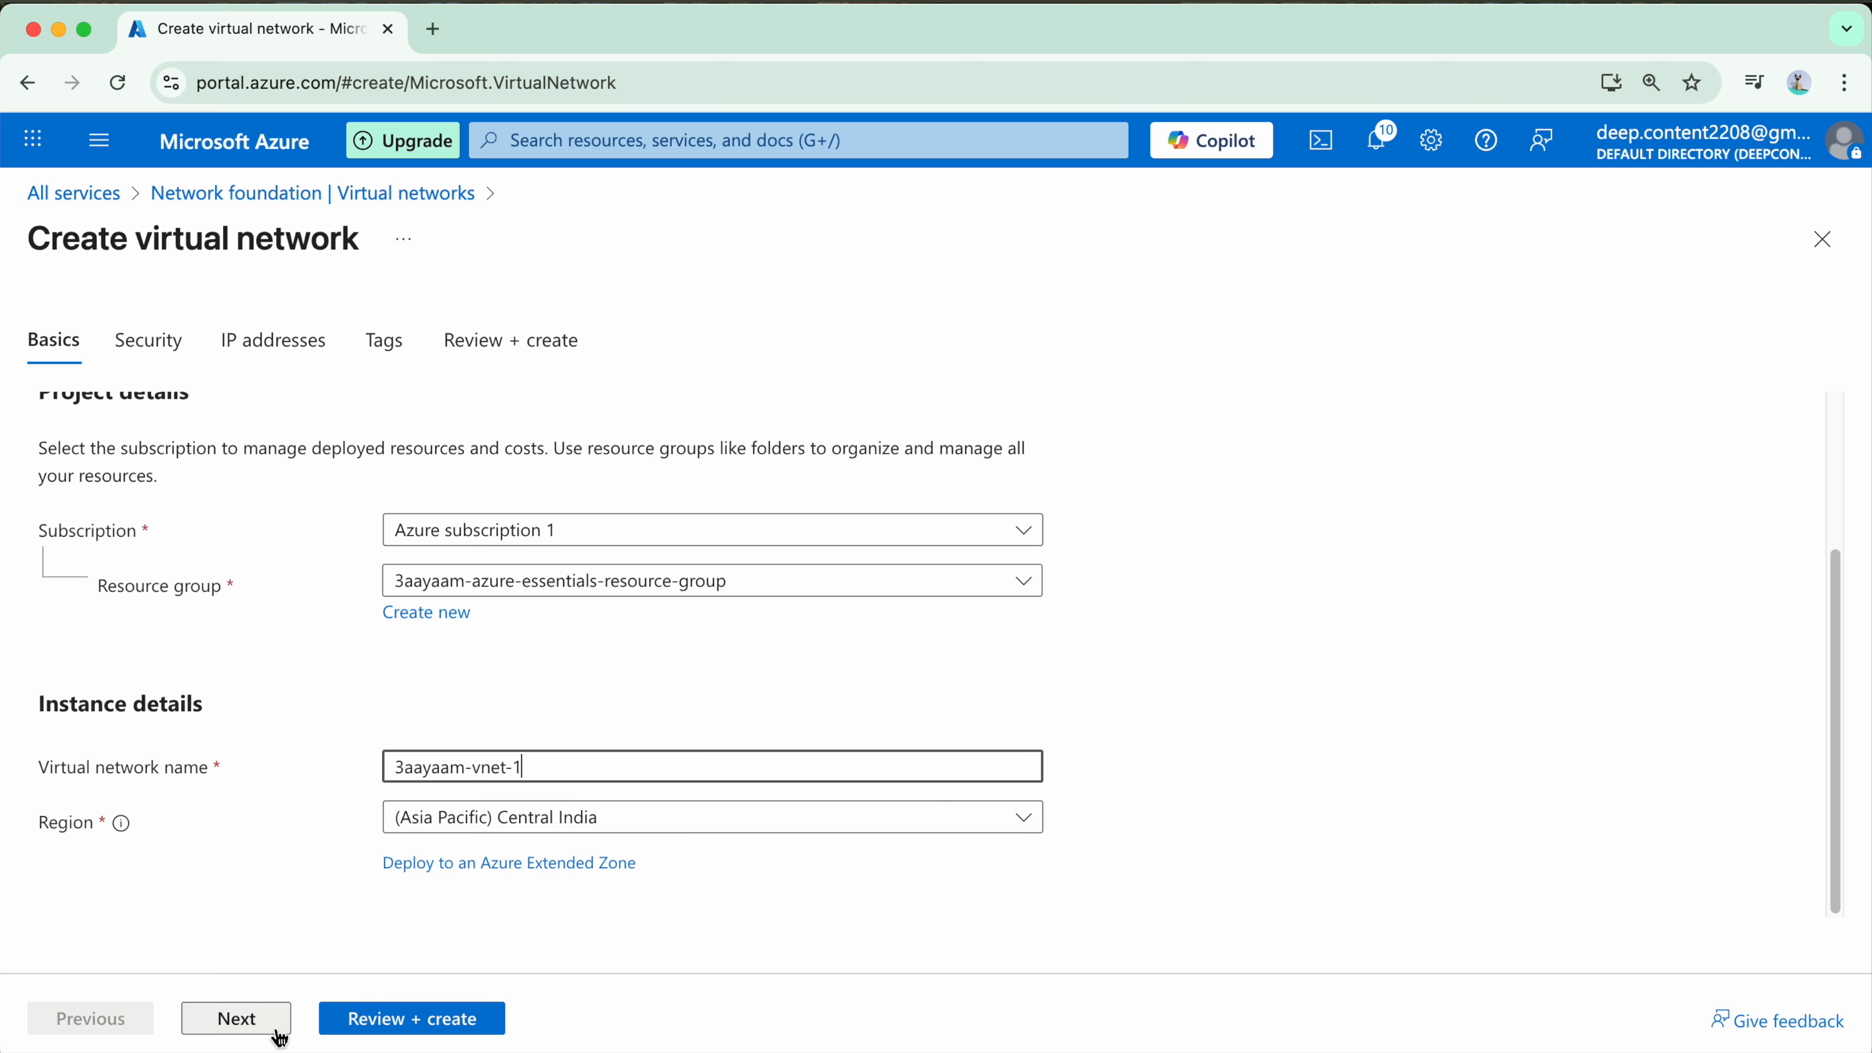
left_click(234, 1021)
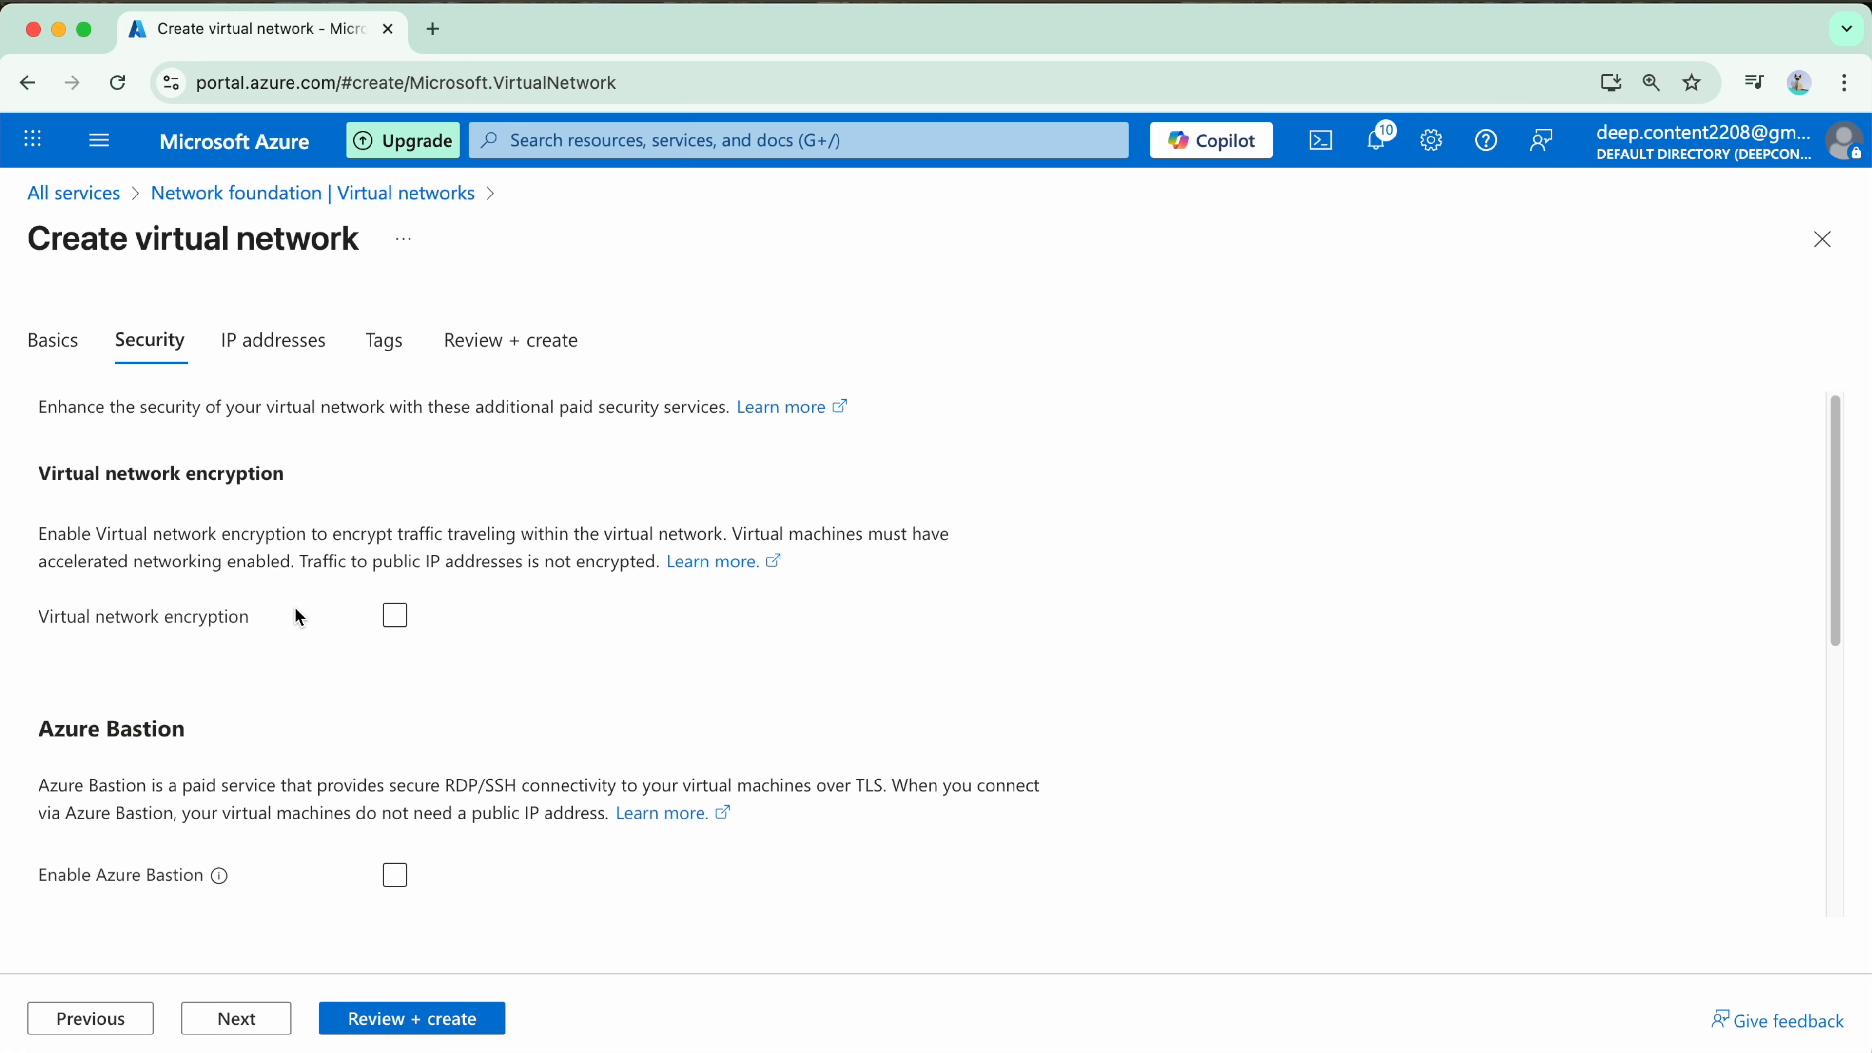
Step: Enable virtual network encryption and Azure Bastion for the new virtual network
left_click(410, 616)
left_click(395, 618)
scroll(560, 689, "down", 3)
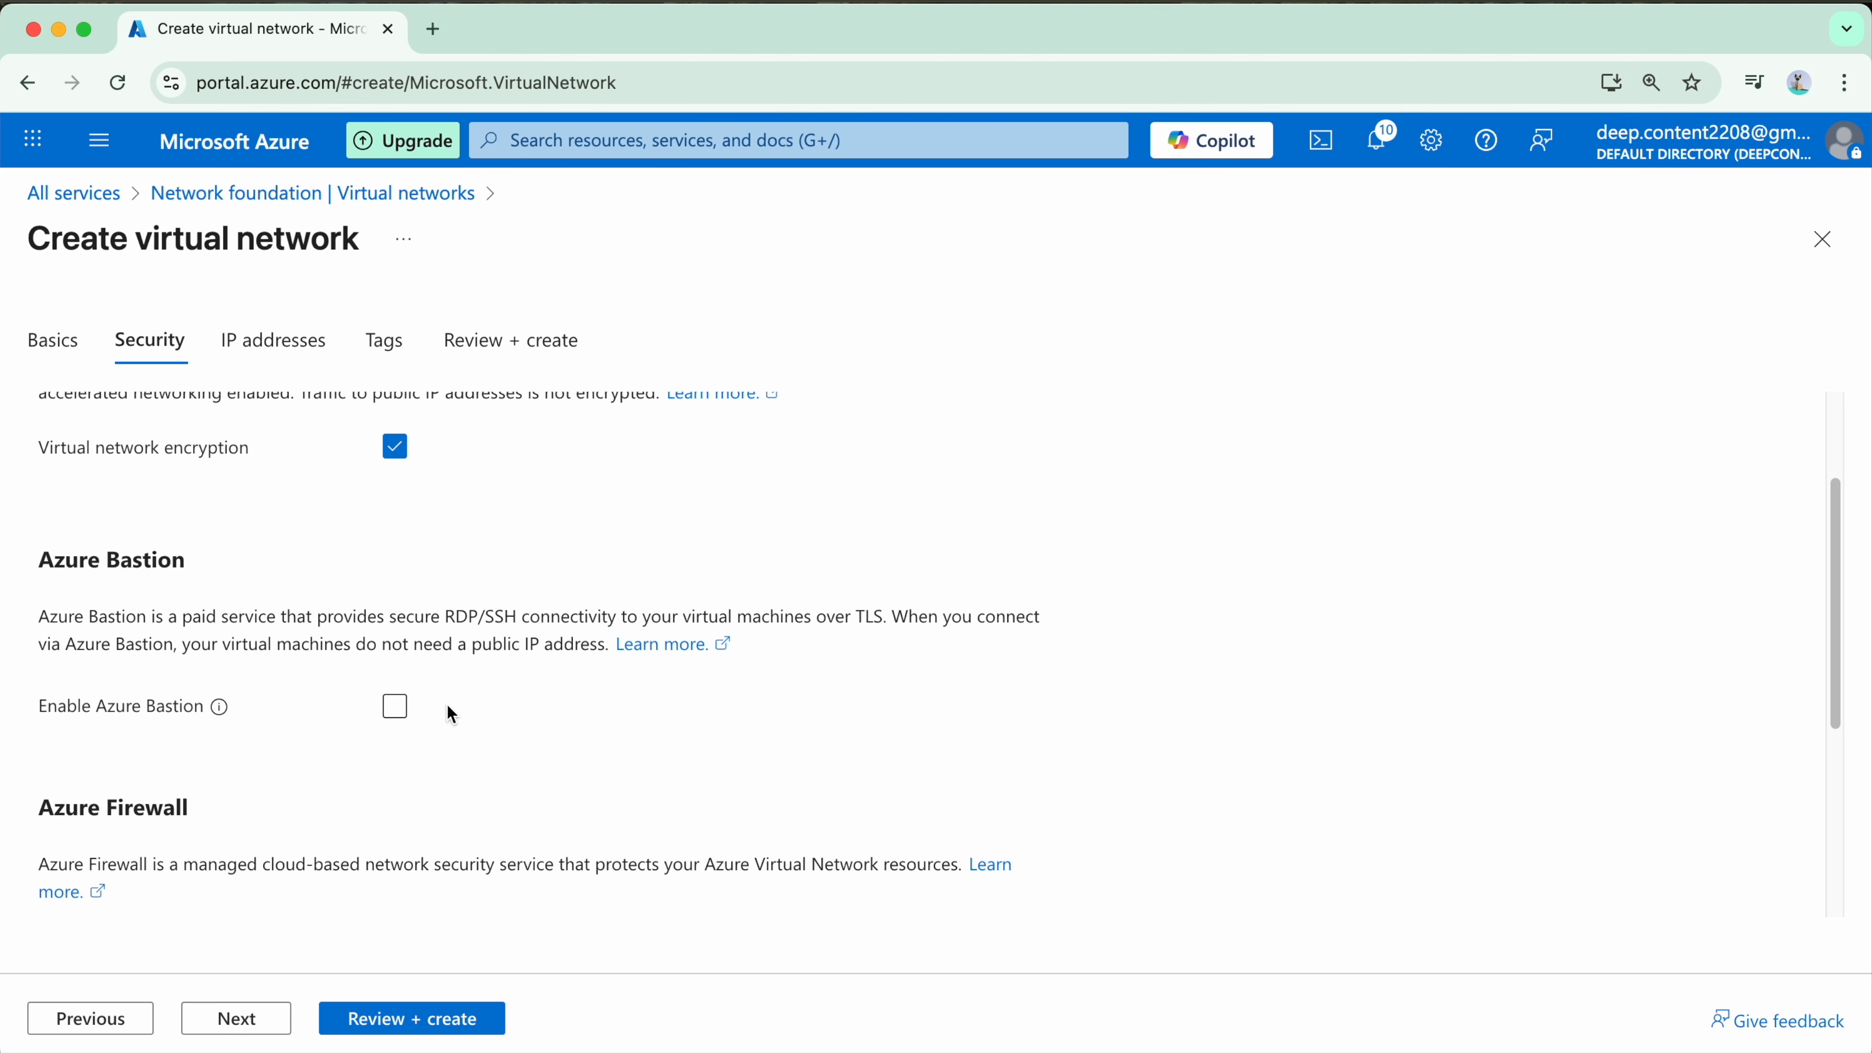
scroll(606, 729, "down", 2)
scroll(608, 727, "down", 1)
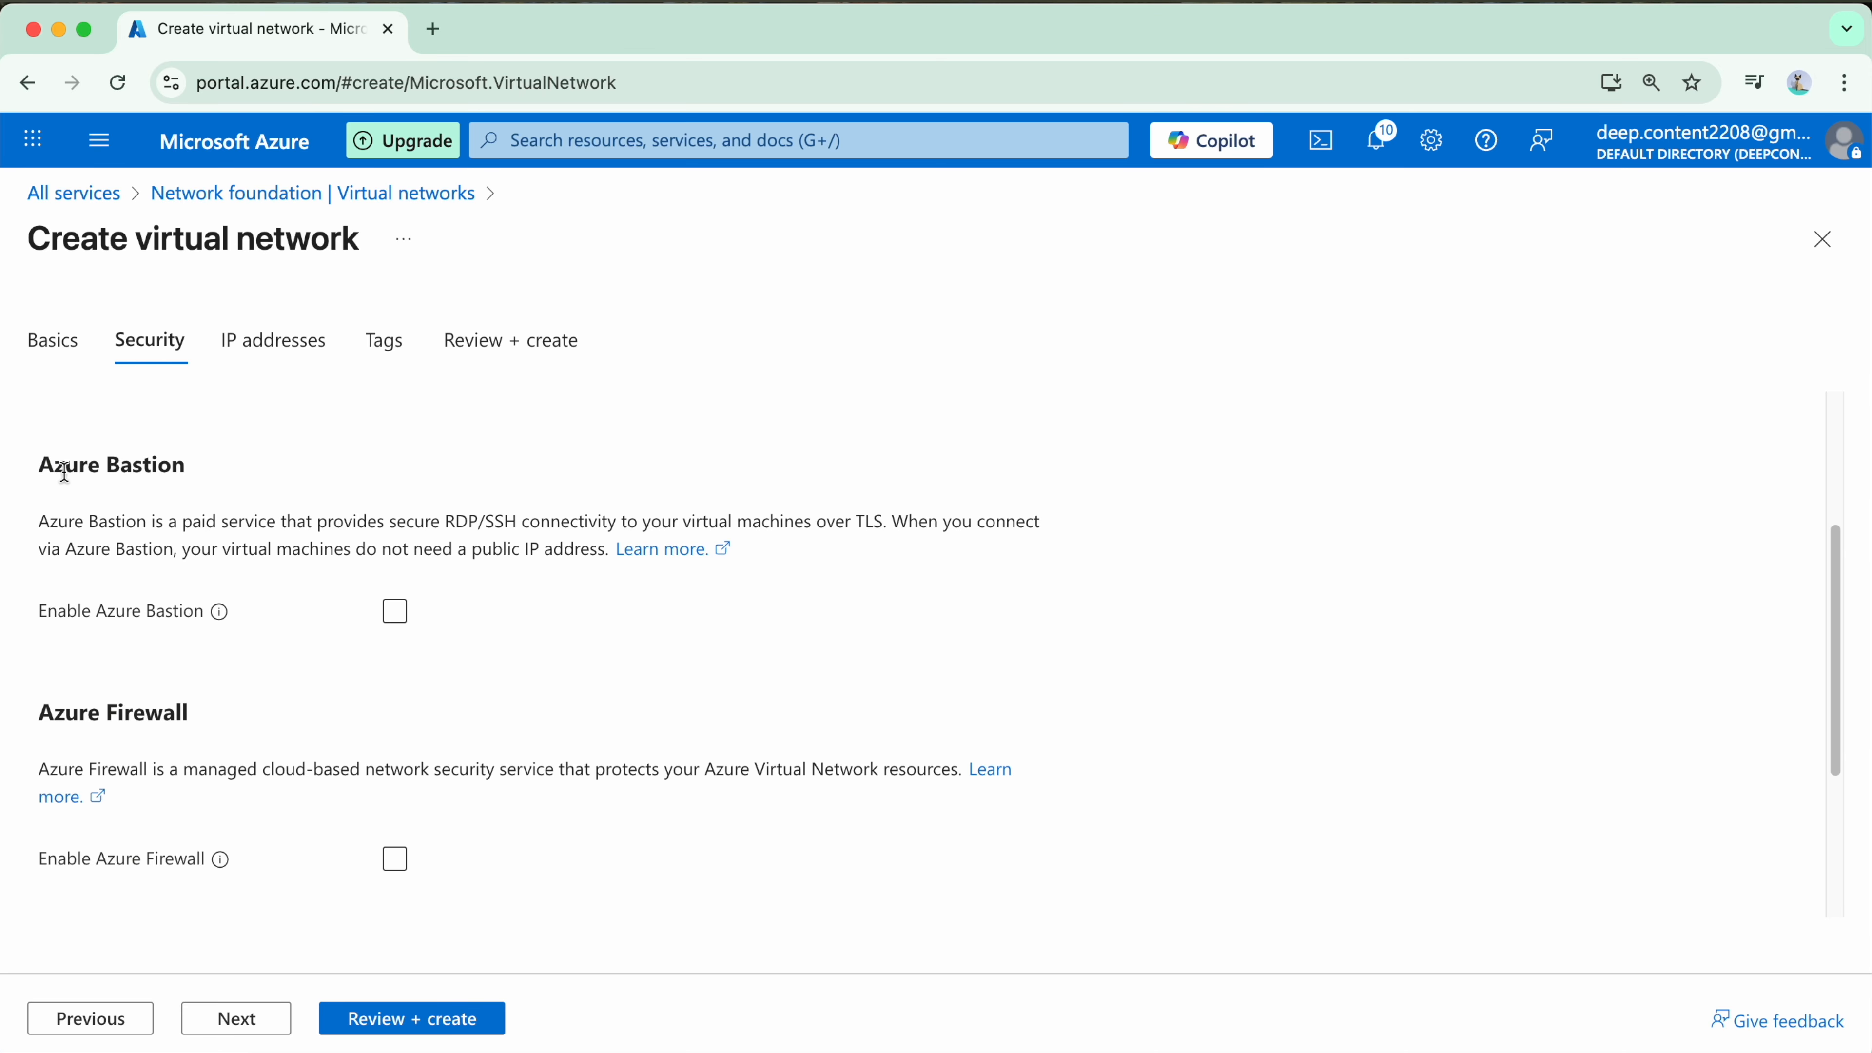
left_click(393, 621)
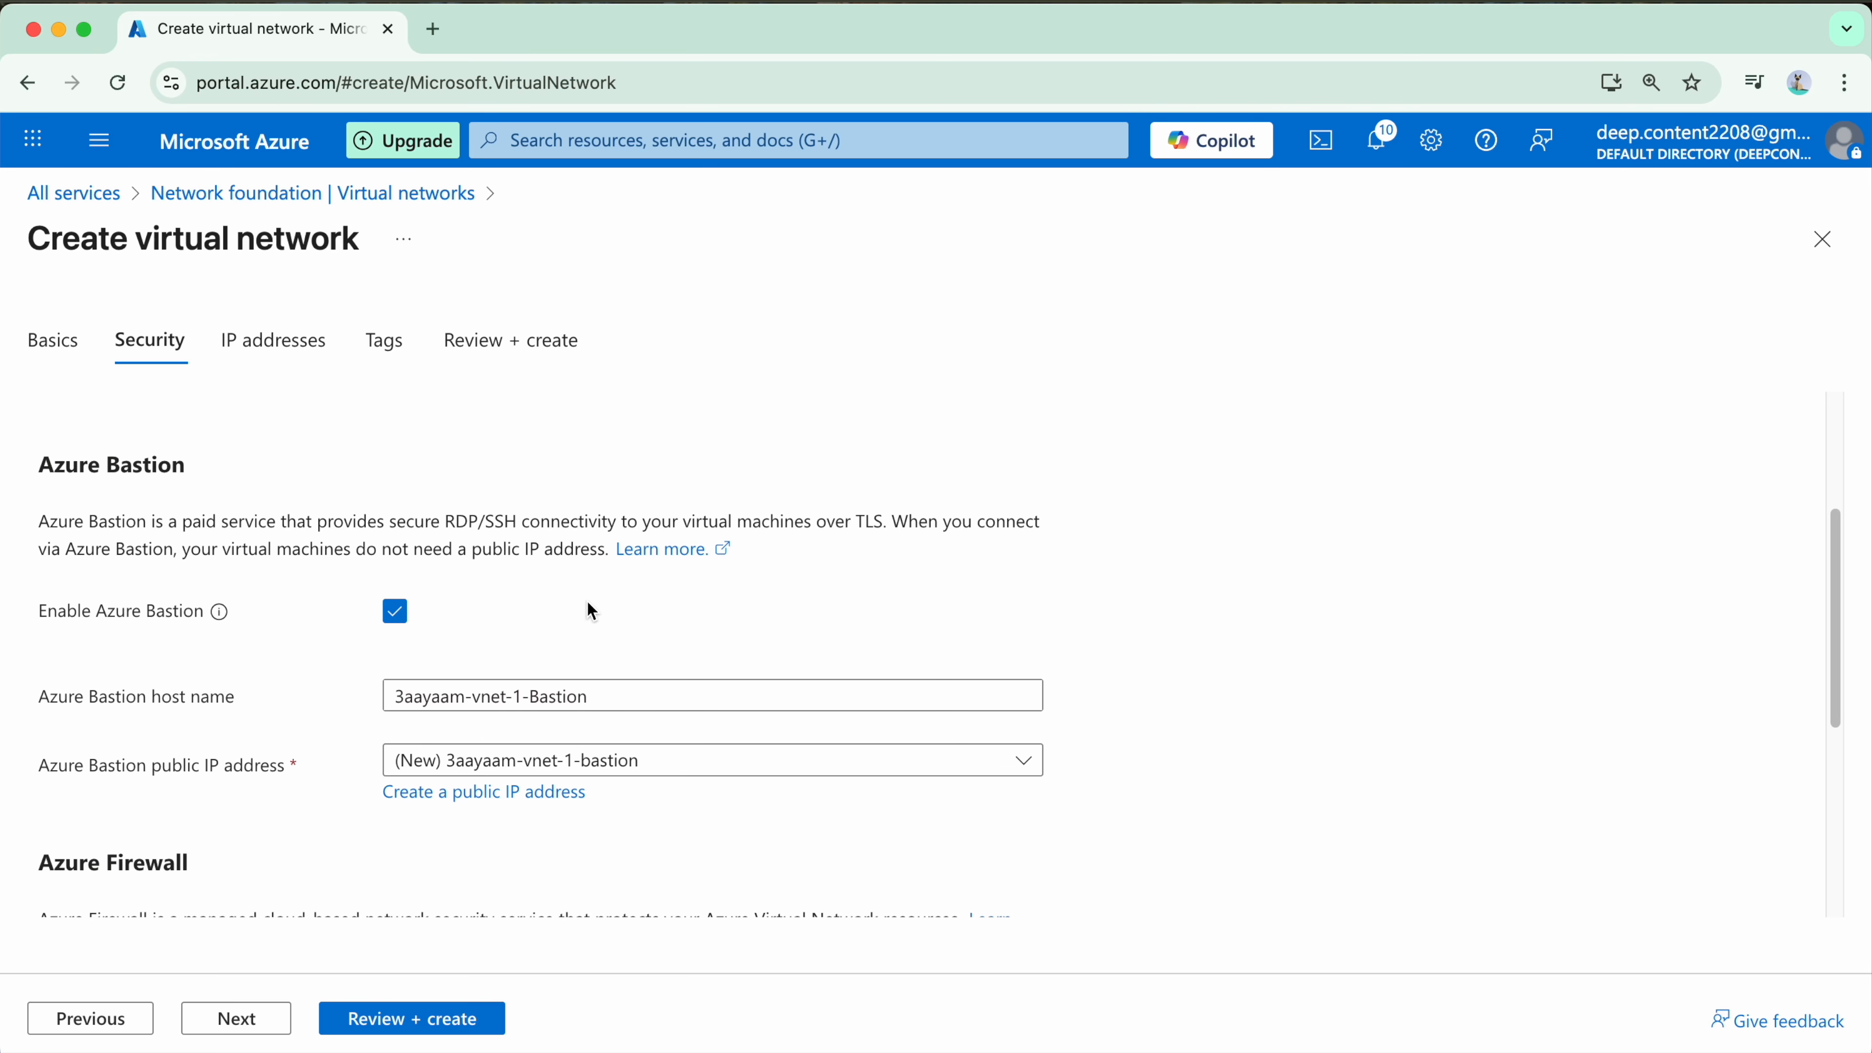
Step: Set the Azure Bastion host name to 3aayaam-vnet-1-bastion-host
scroll(586, 611, "down", 3)
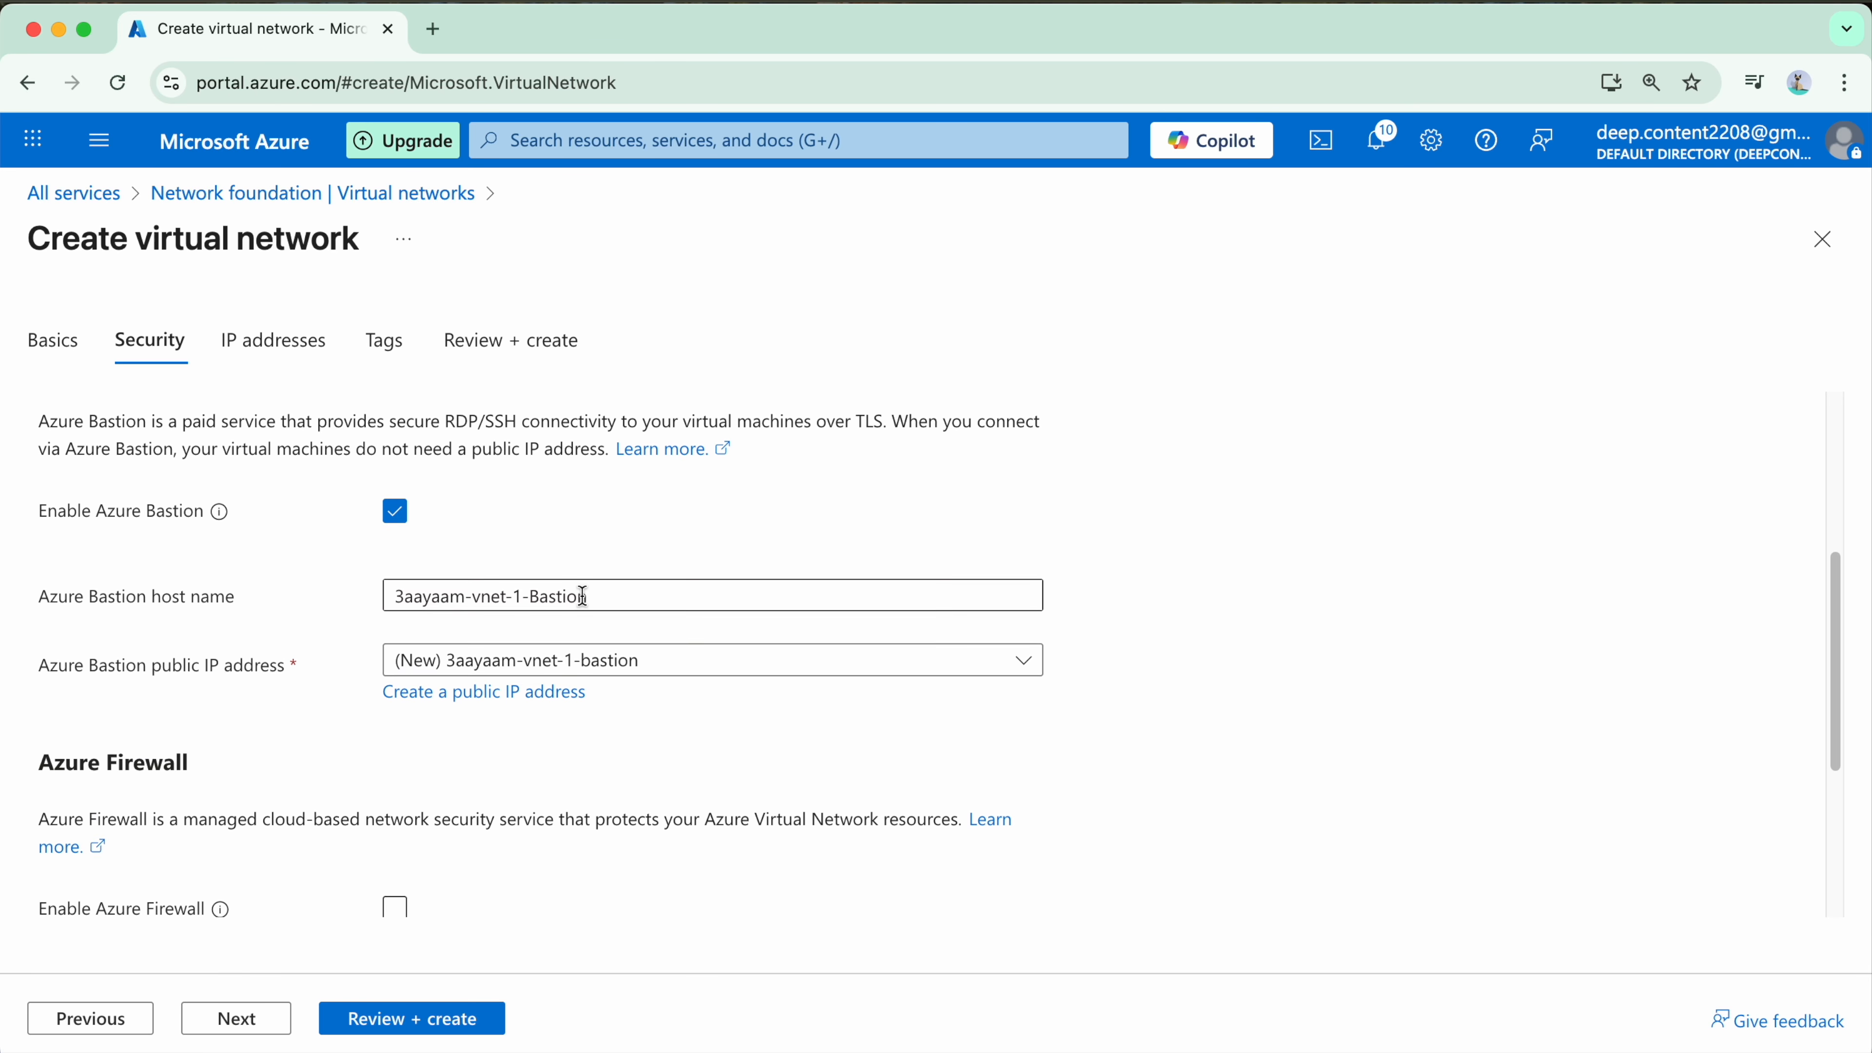
left_click(538, 595)
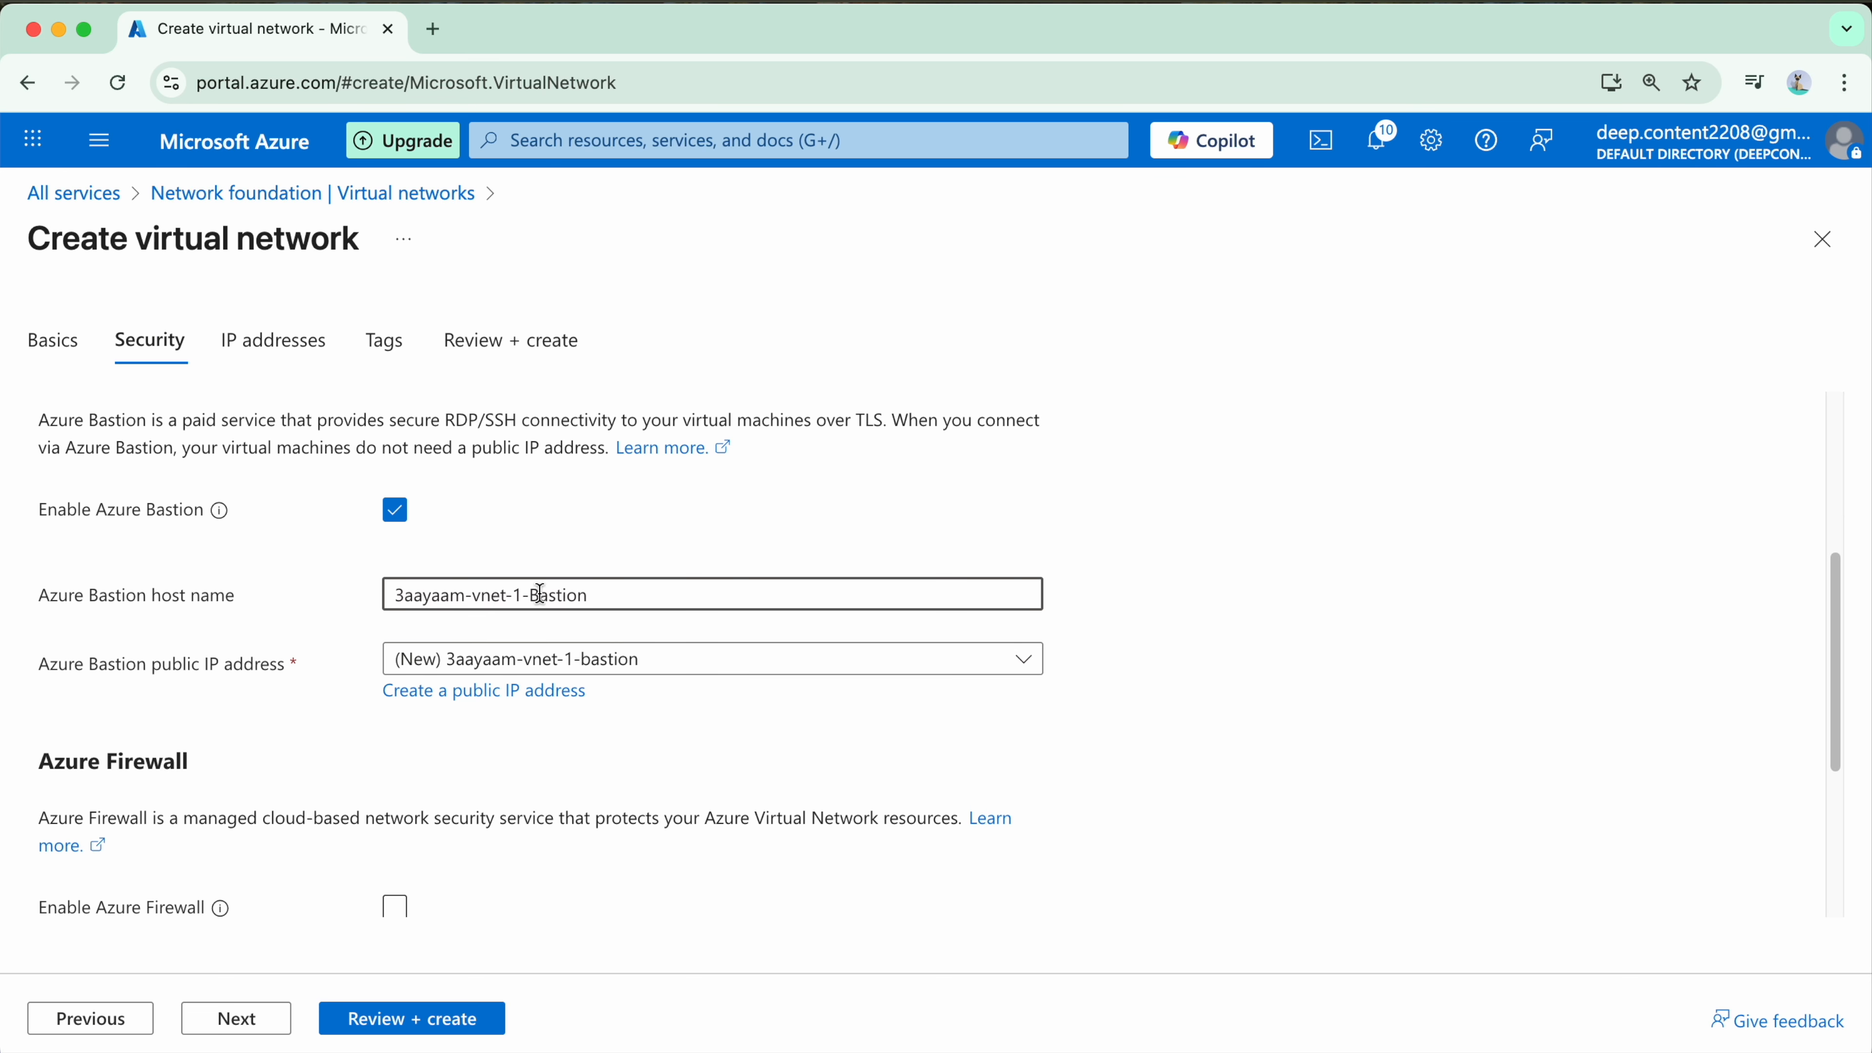
key("BackSpace")
type("b")
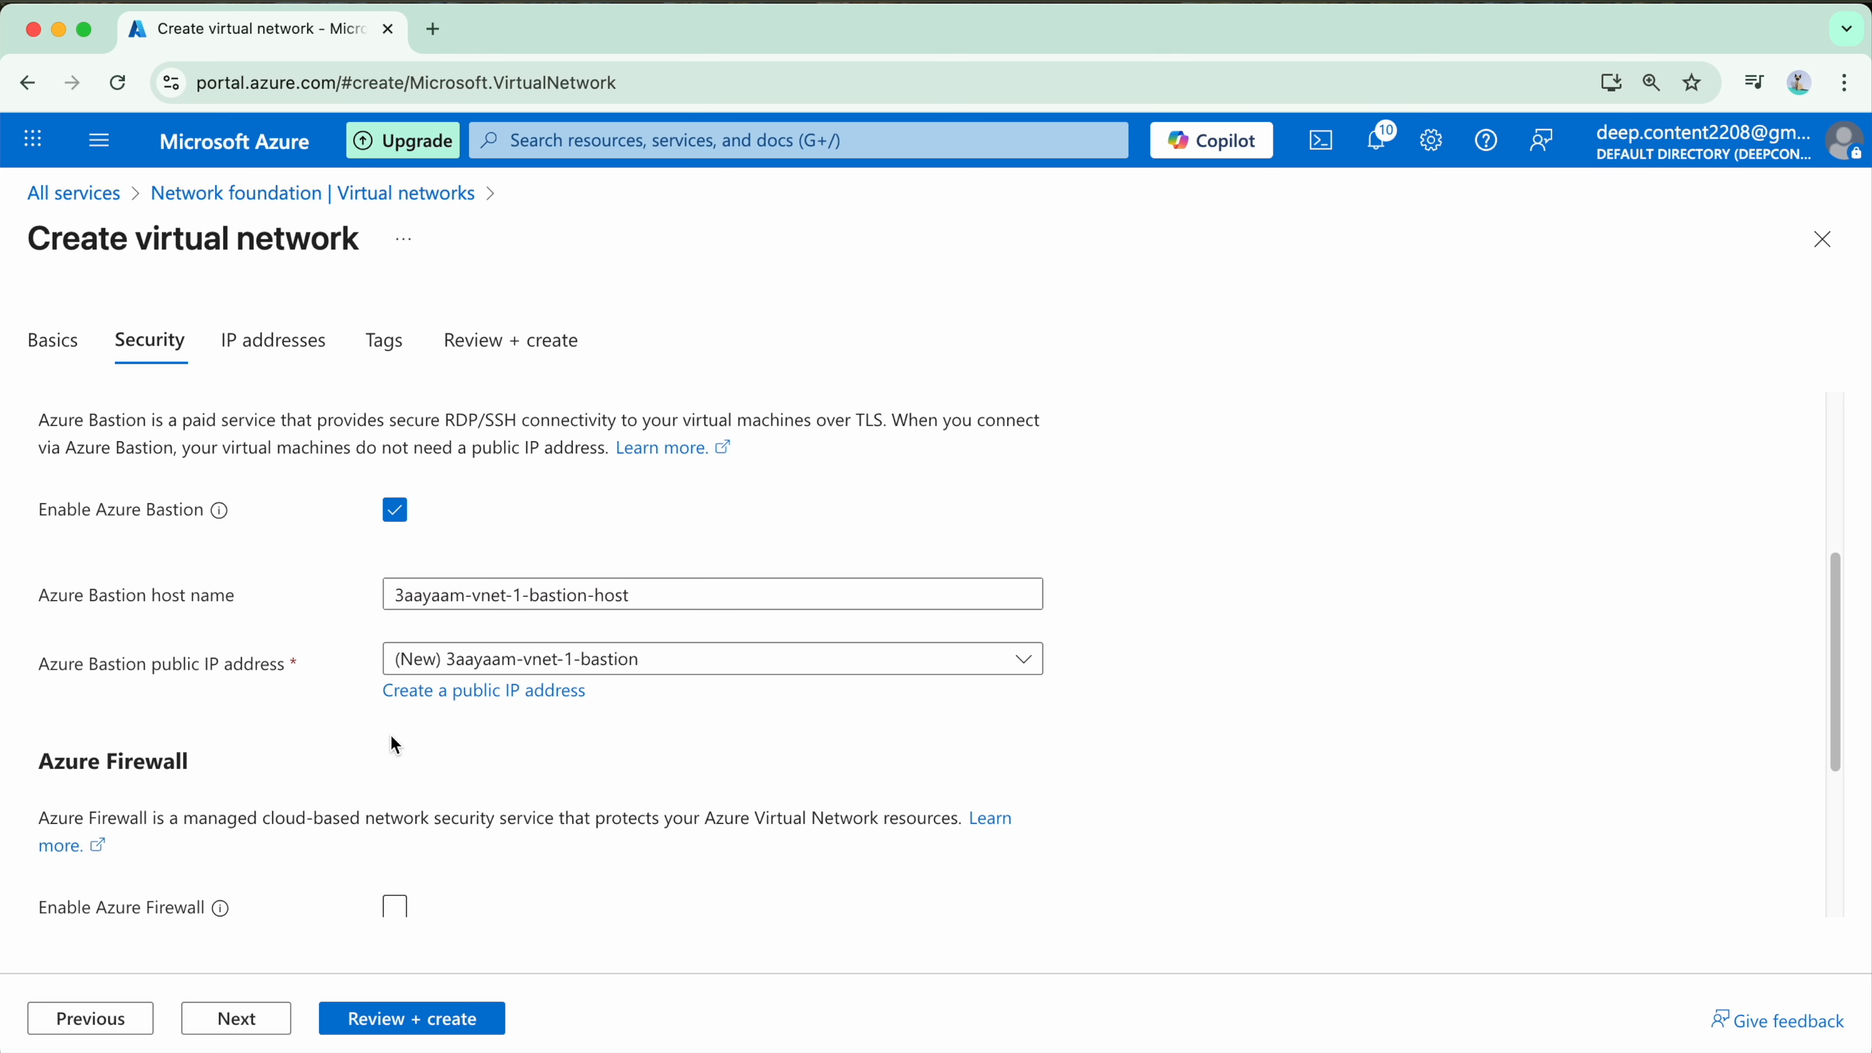
Step: Create a new public IP address named 3aayaam-vnet-1-bastion-pub-ip for Azure Bastion
scroll(428, 719, "down", 1)
left_click(483, 631)
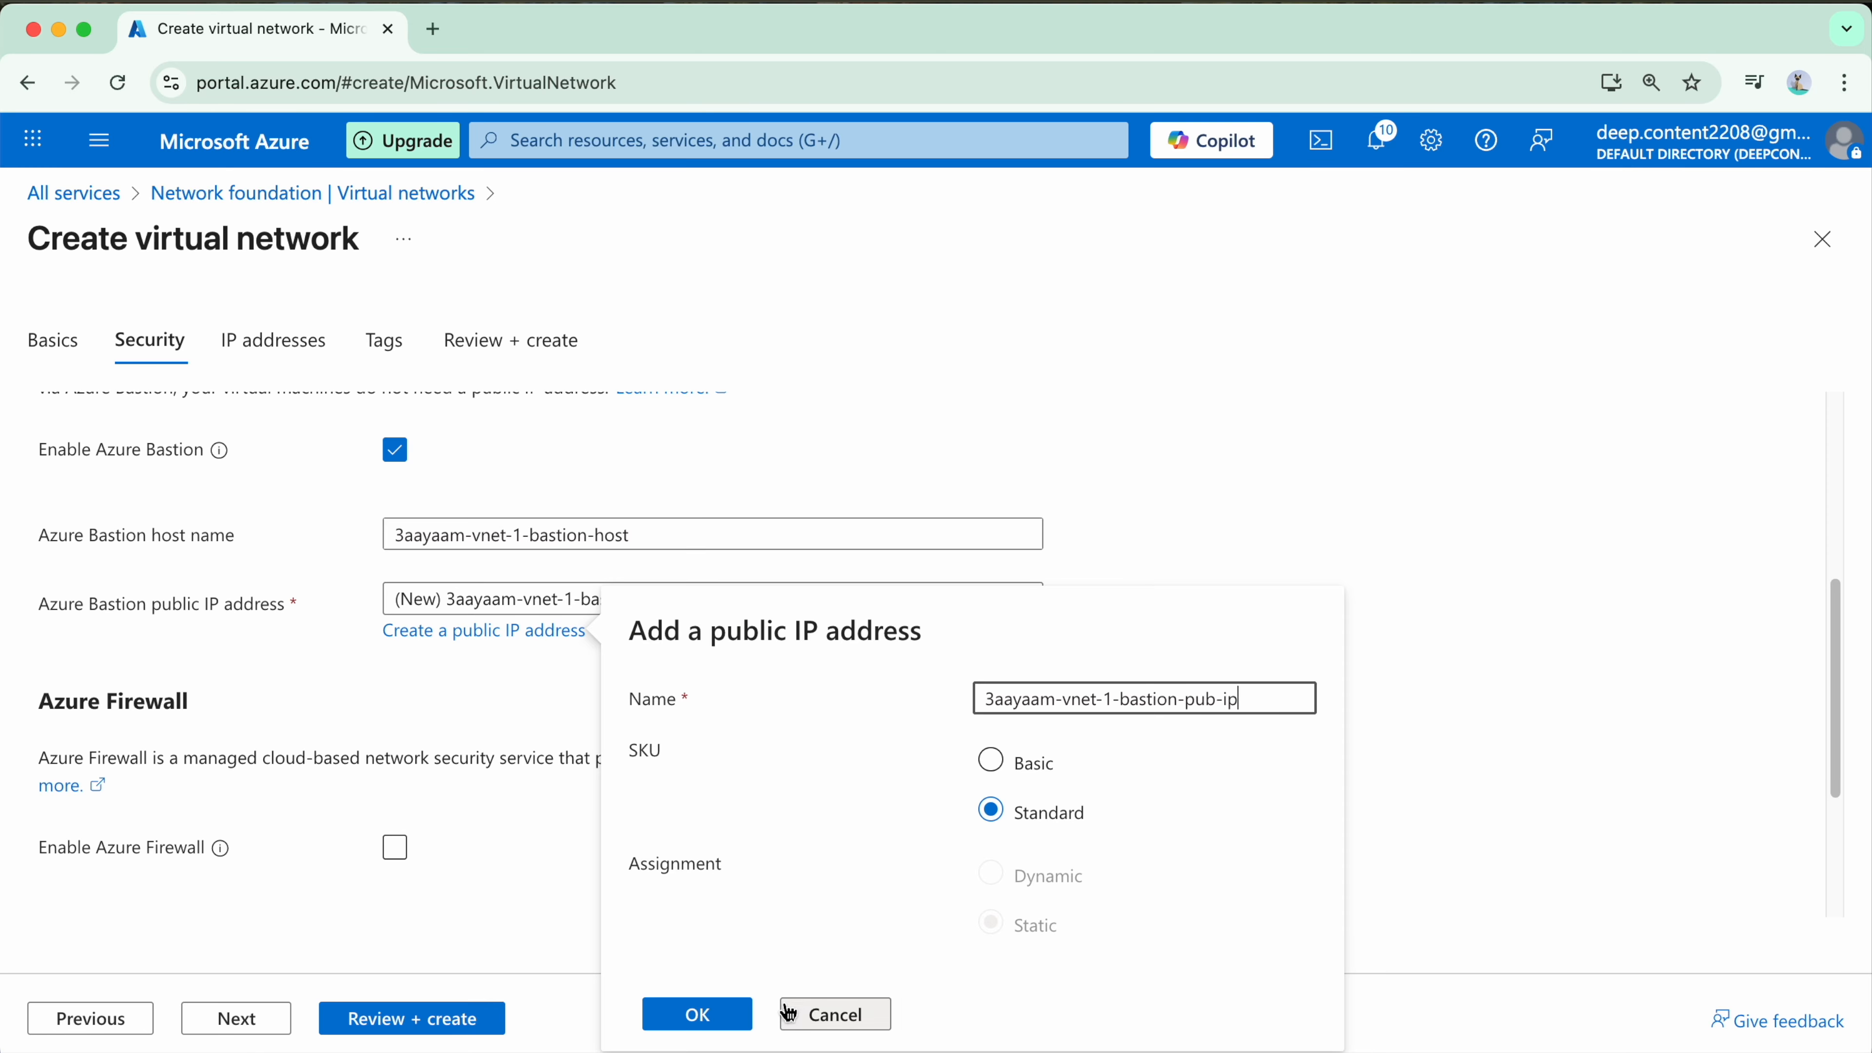
left_click(697, 1027)
Step: Leave Azure Firewall and DDoS Network Protection disabled and continue to the IP address settings
scroll(425, 737, "down", 2)
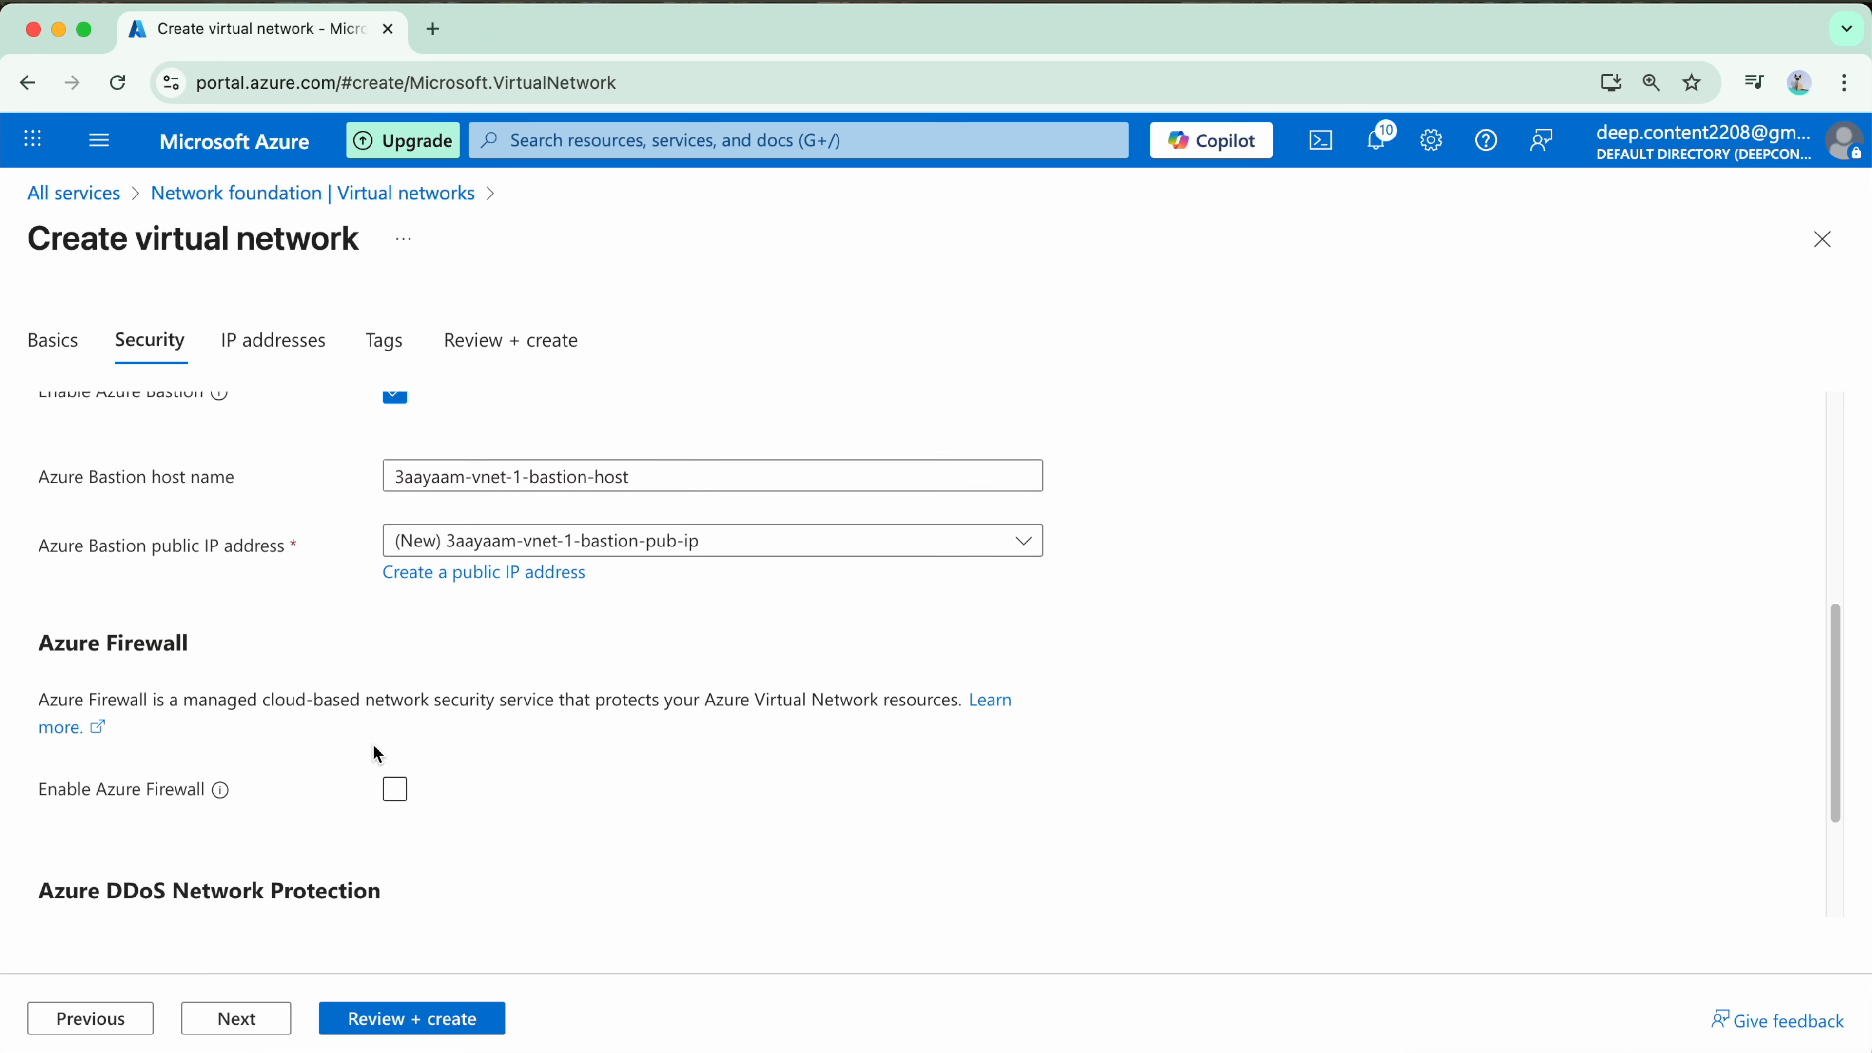
scroll(270, 719, "down", 1)
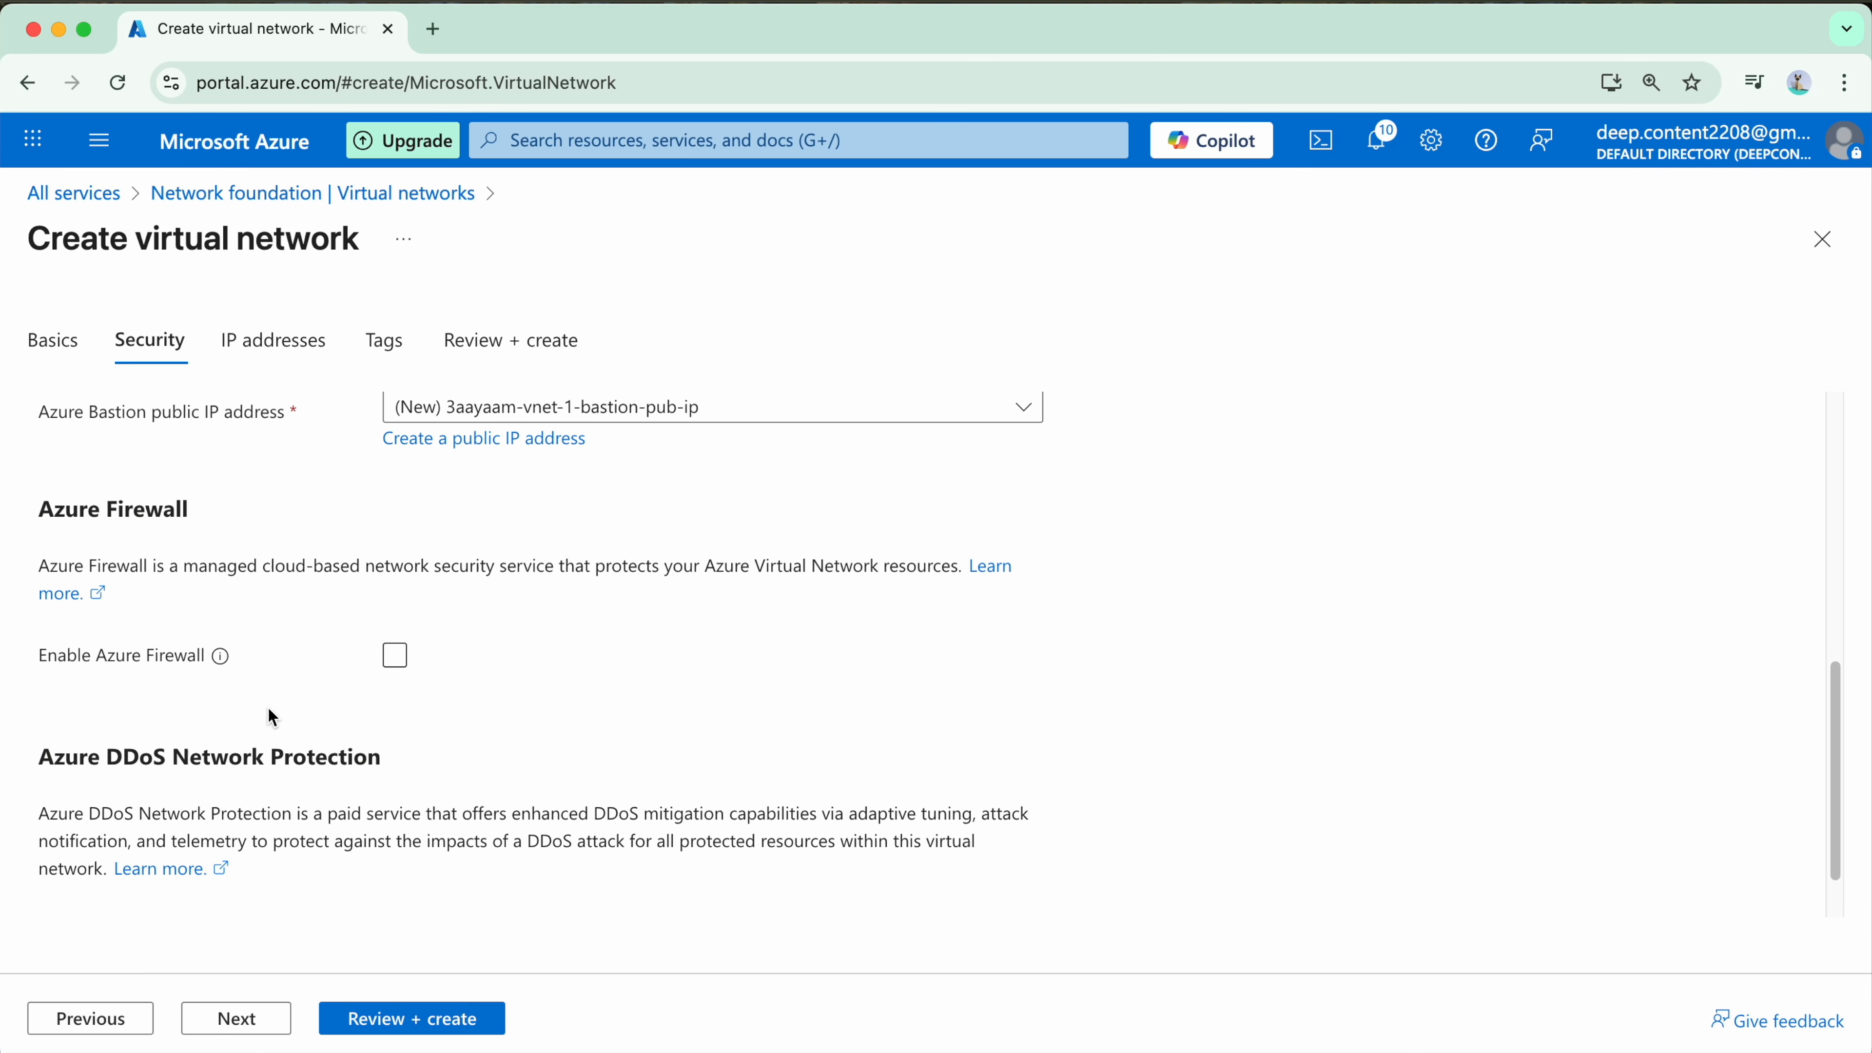
scroll(496, 705, "down", 1)
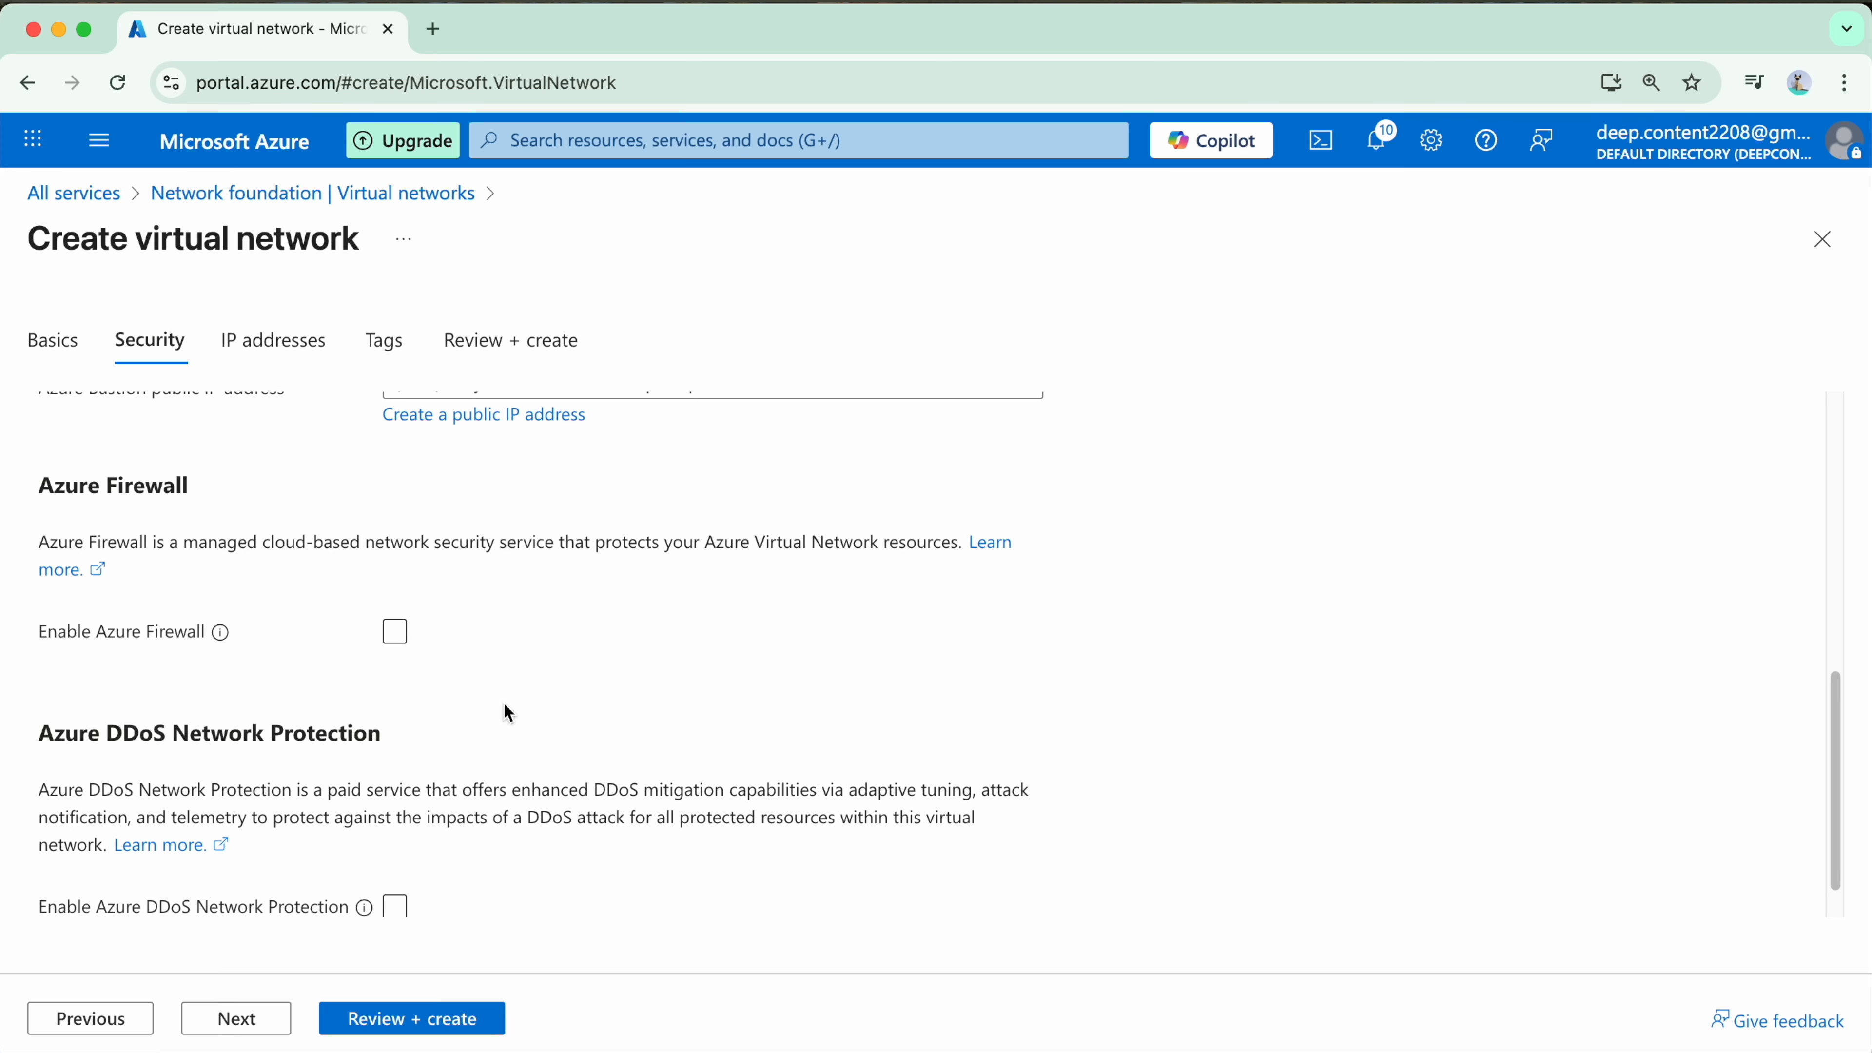
scroll(503, 705, "down", 1)
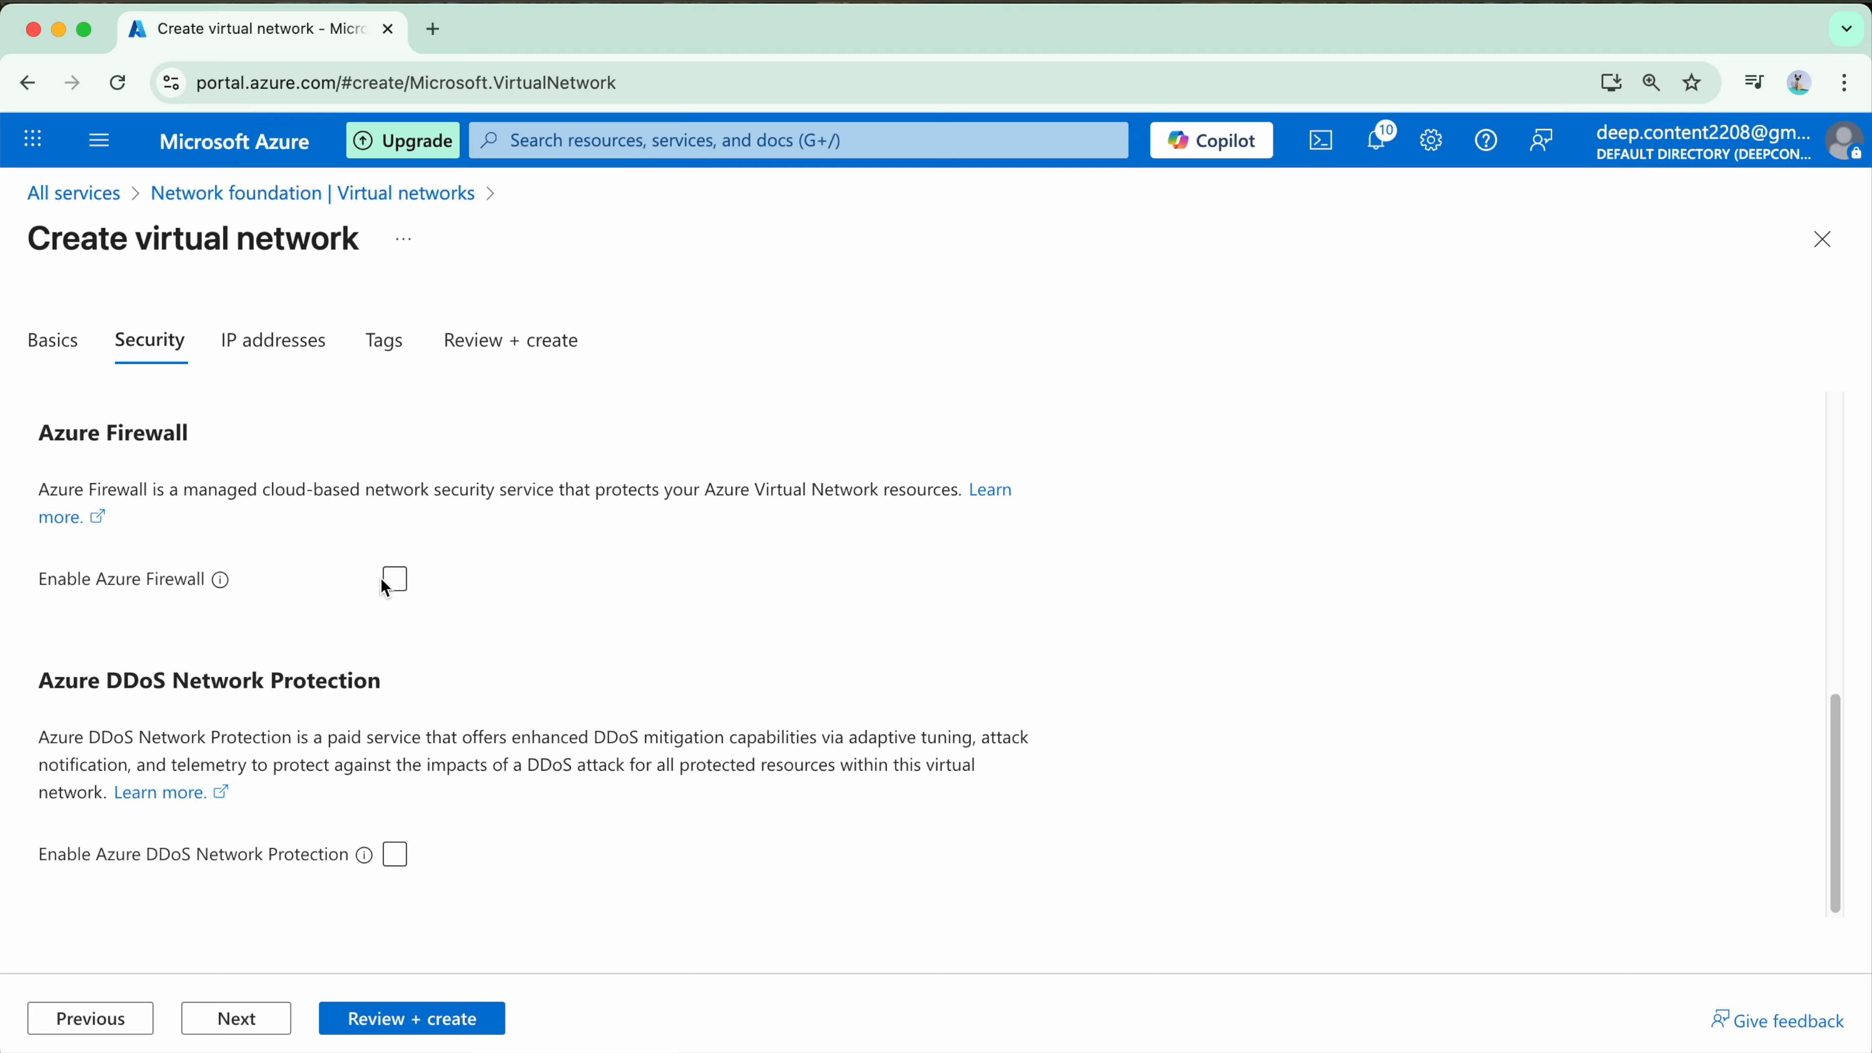
left_click(249, 1020)
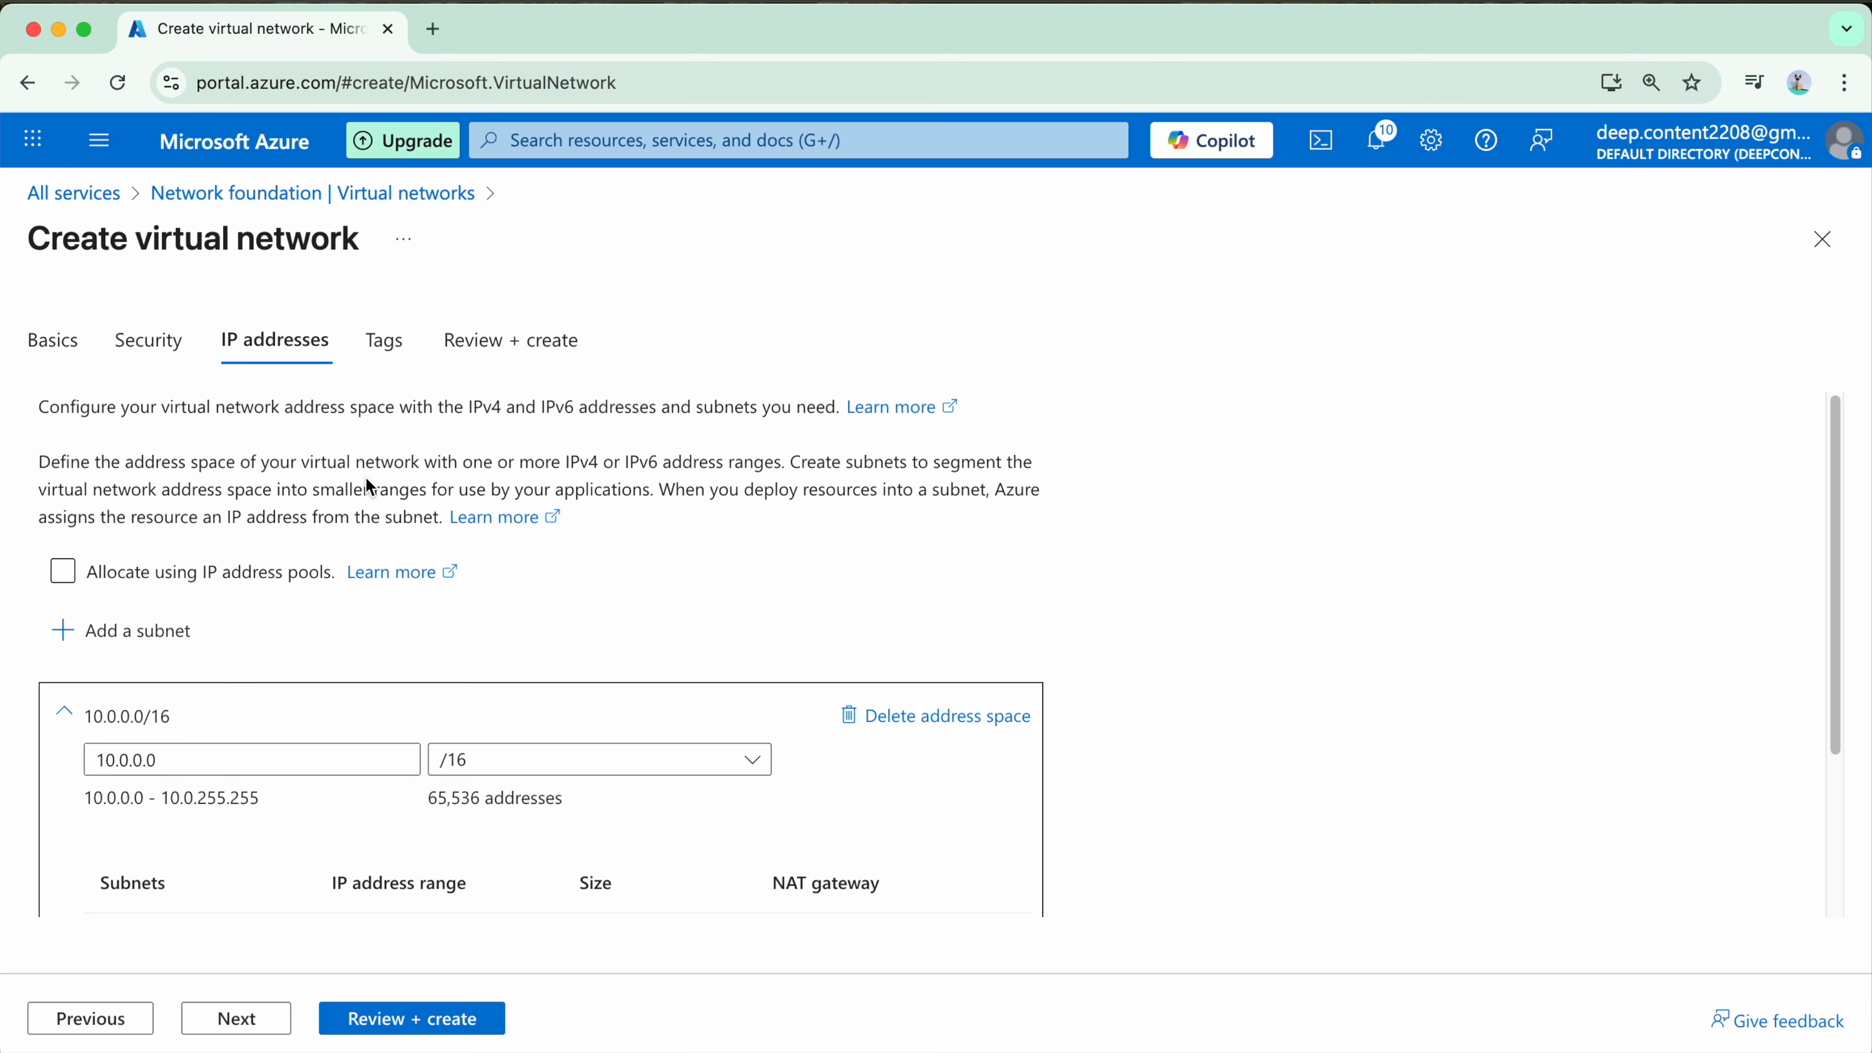
Step: Examine the virtual network's IPv4 address space, including its starting address, size and listed subnets
scroll(565, 457, "down", 1)
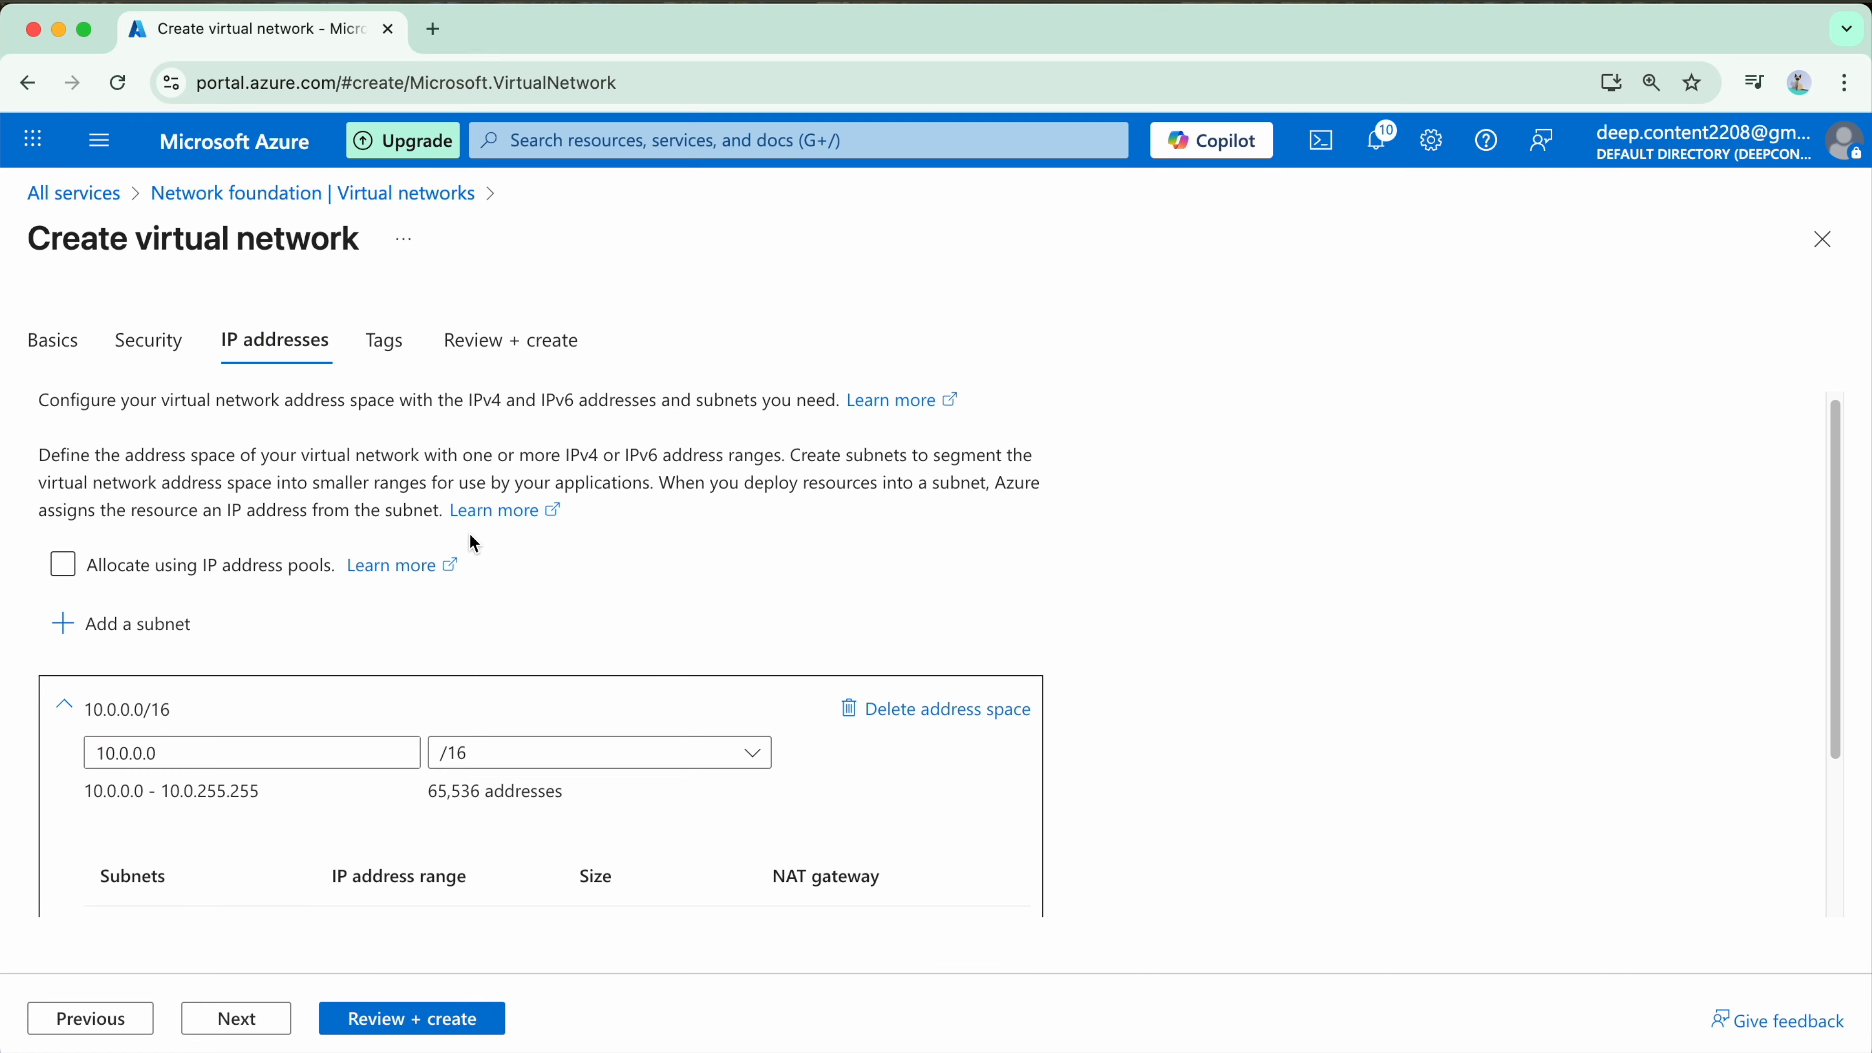
scroll(468, 528, "down", 2)
left_click(333, 688)
scroll(288, 634, "down", 3)
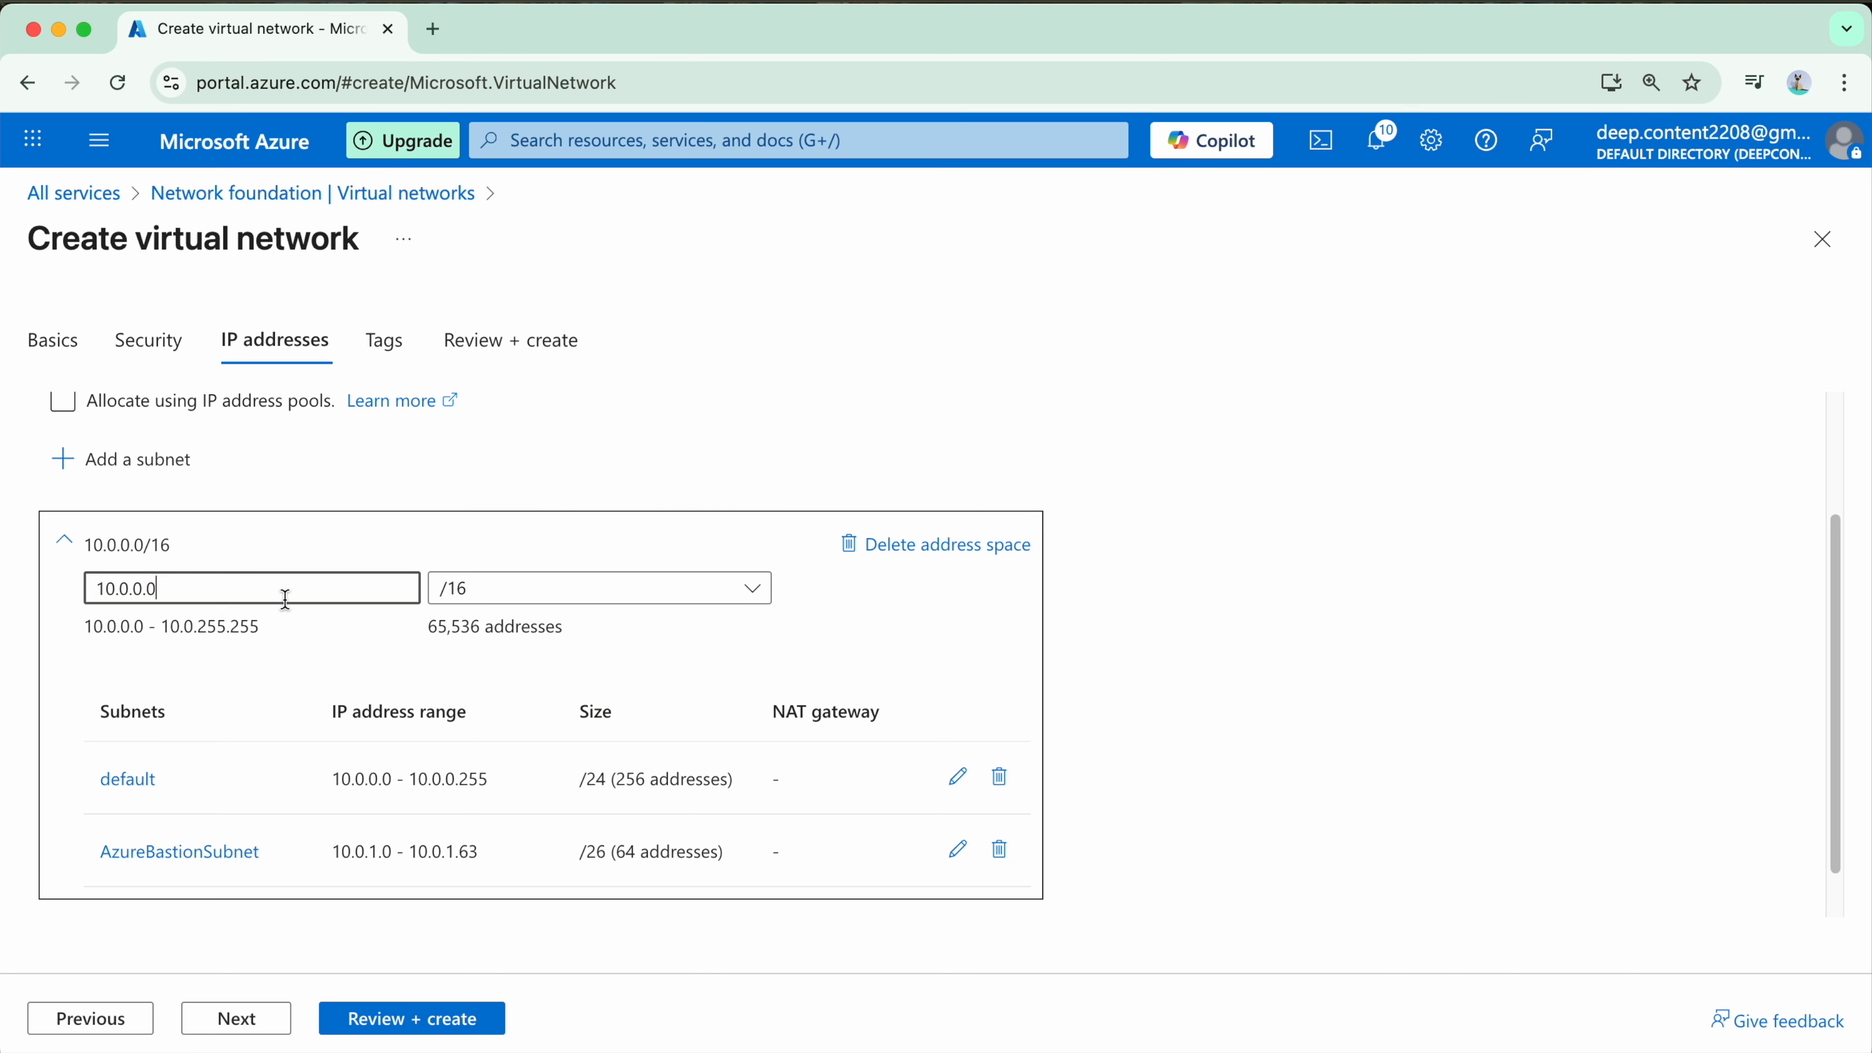
left_click_drag(208, 592, 38, 586)
left_click(1246, 606)
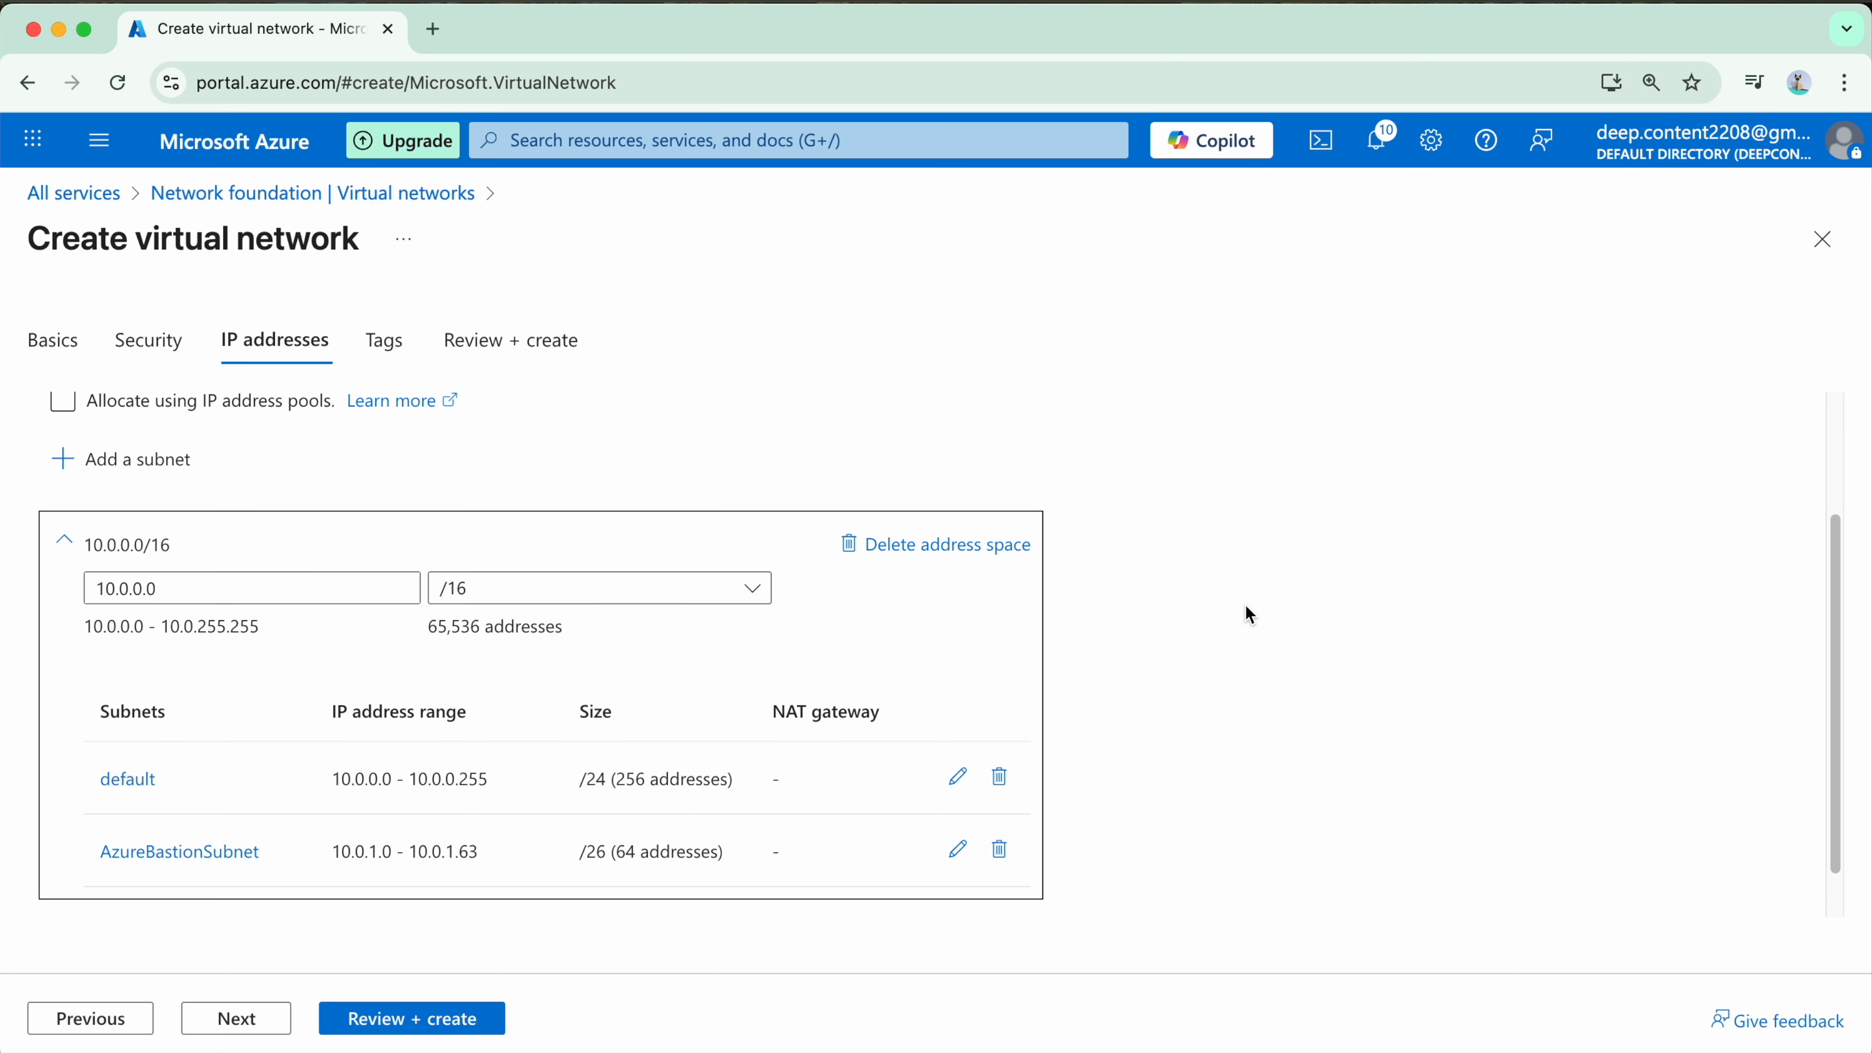
left_click(120, 588)
Step: Delete the default subnet from the 10.0.0.0/16 address space
scroll(250, 619, "down", 2)
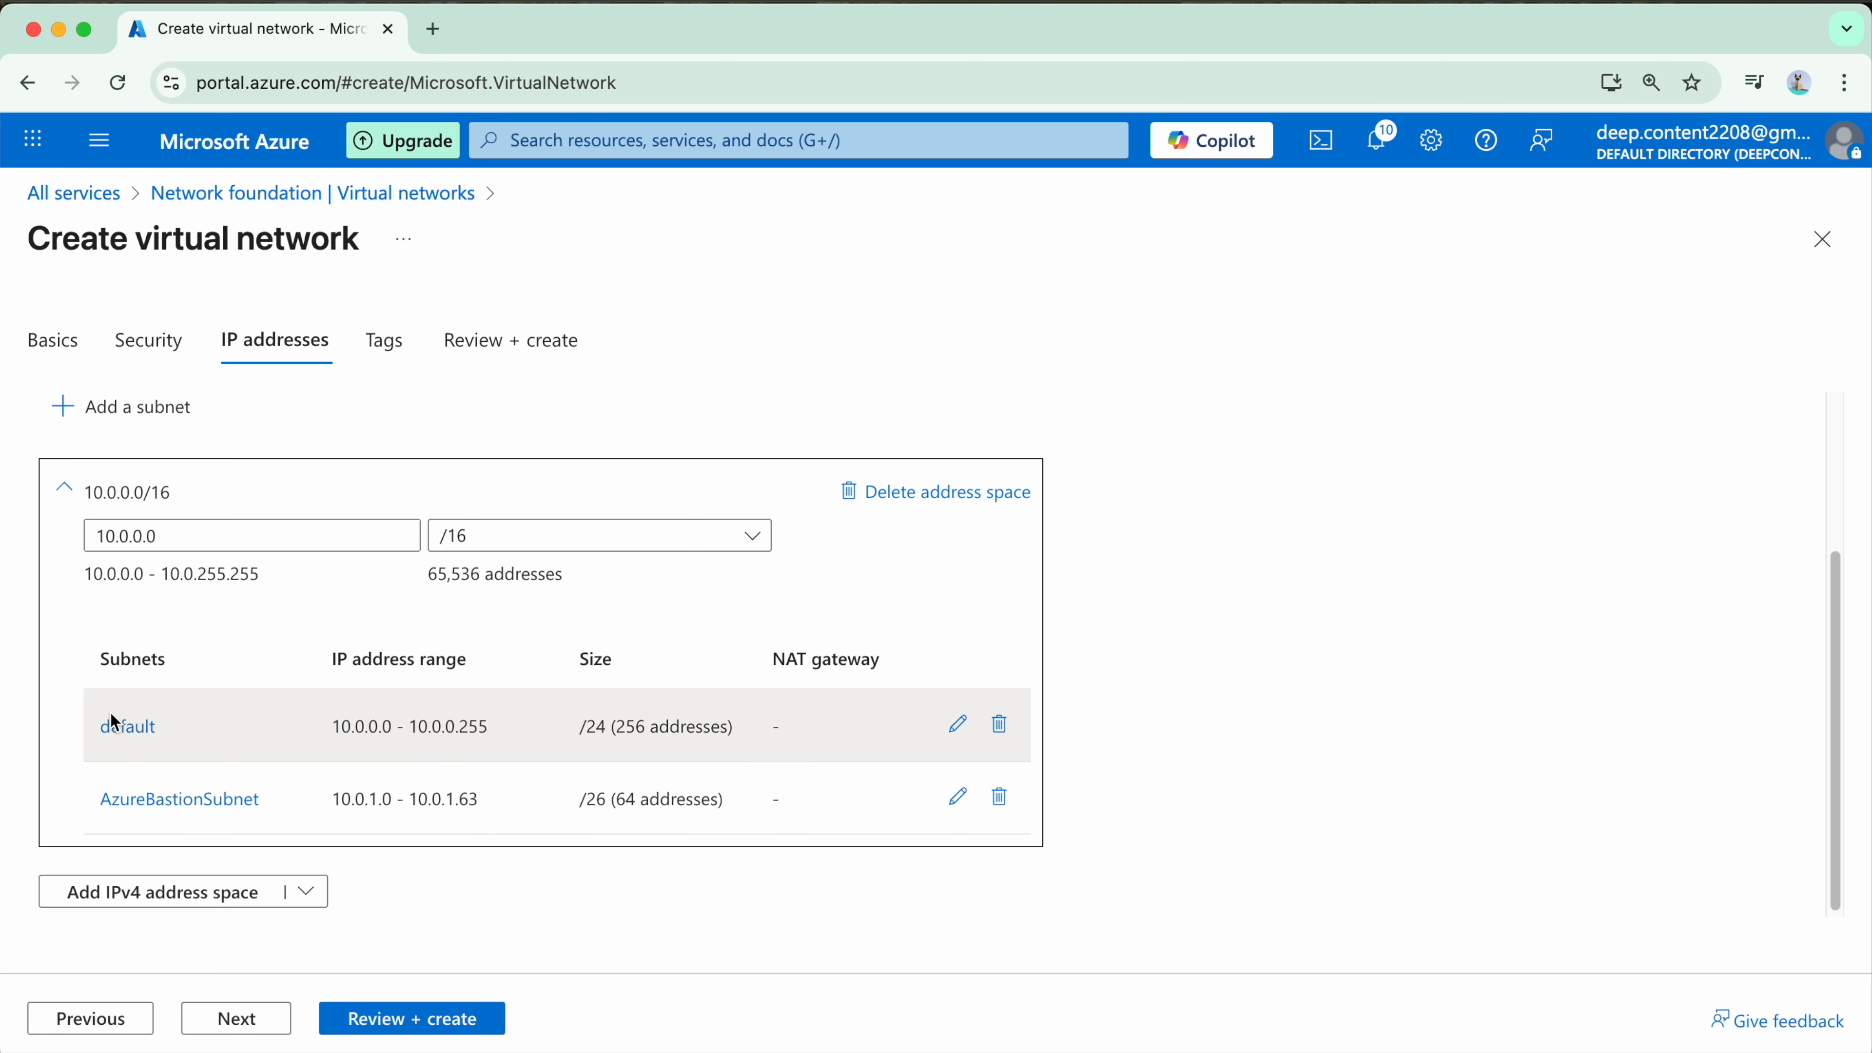
left_click(998, 724)
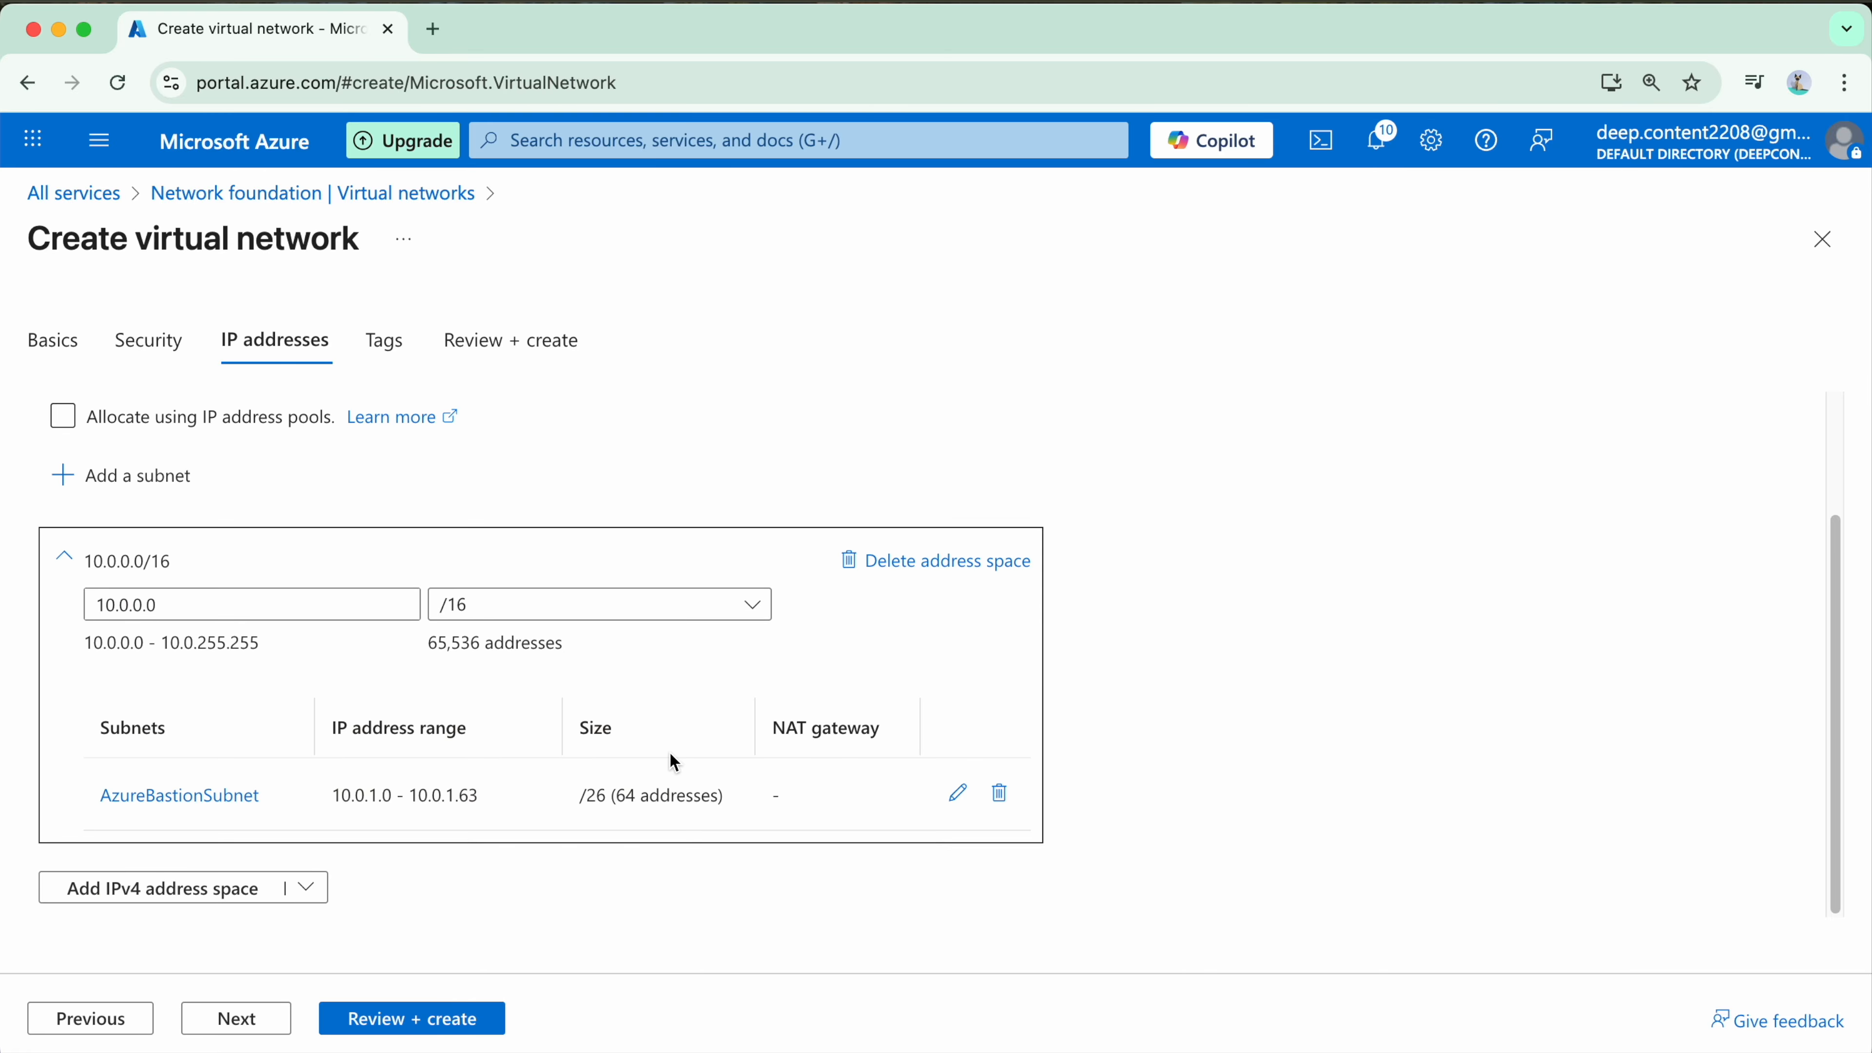
Step: Start adding a subnet with the purpose Default and name it 3aayaam-vnet-1-pub-subnet-1
left_click(153, 496)
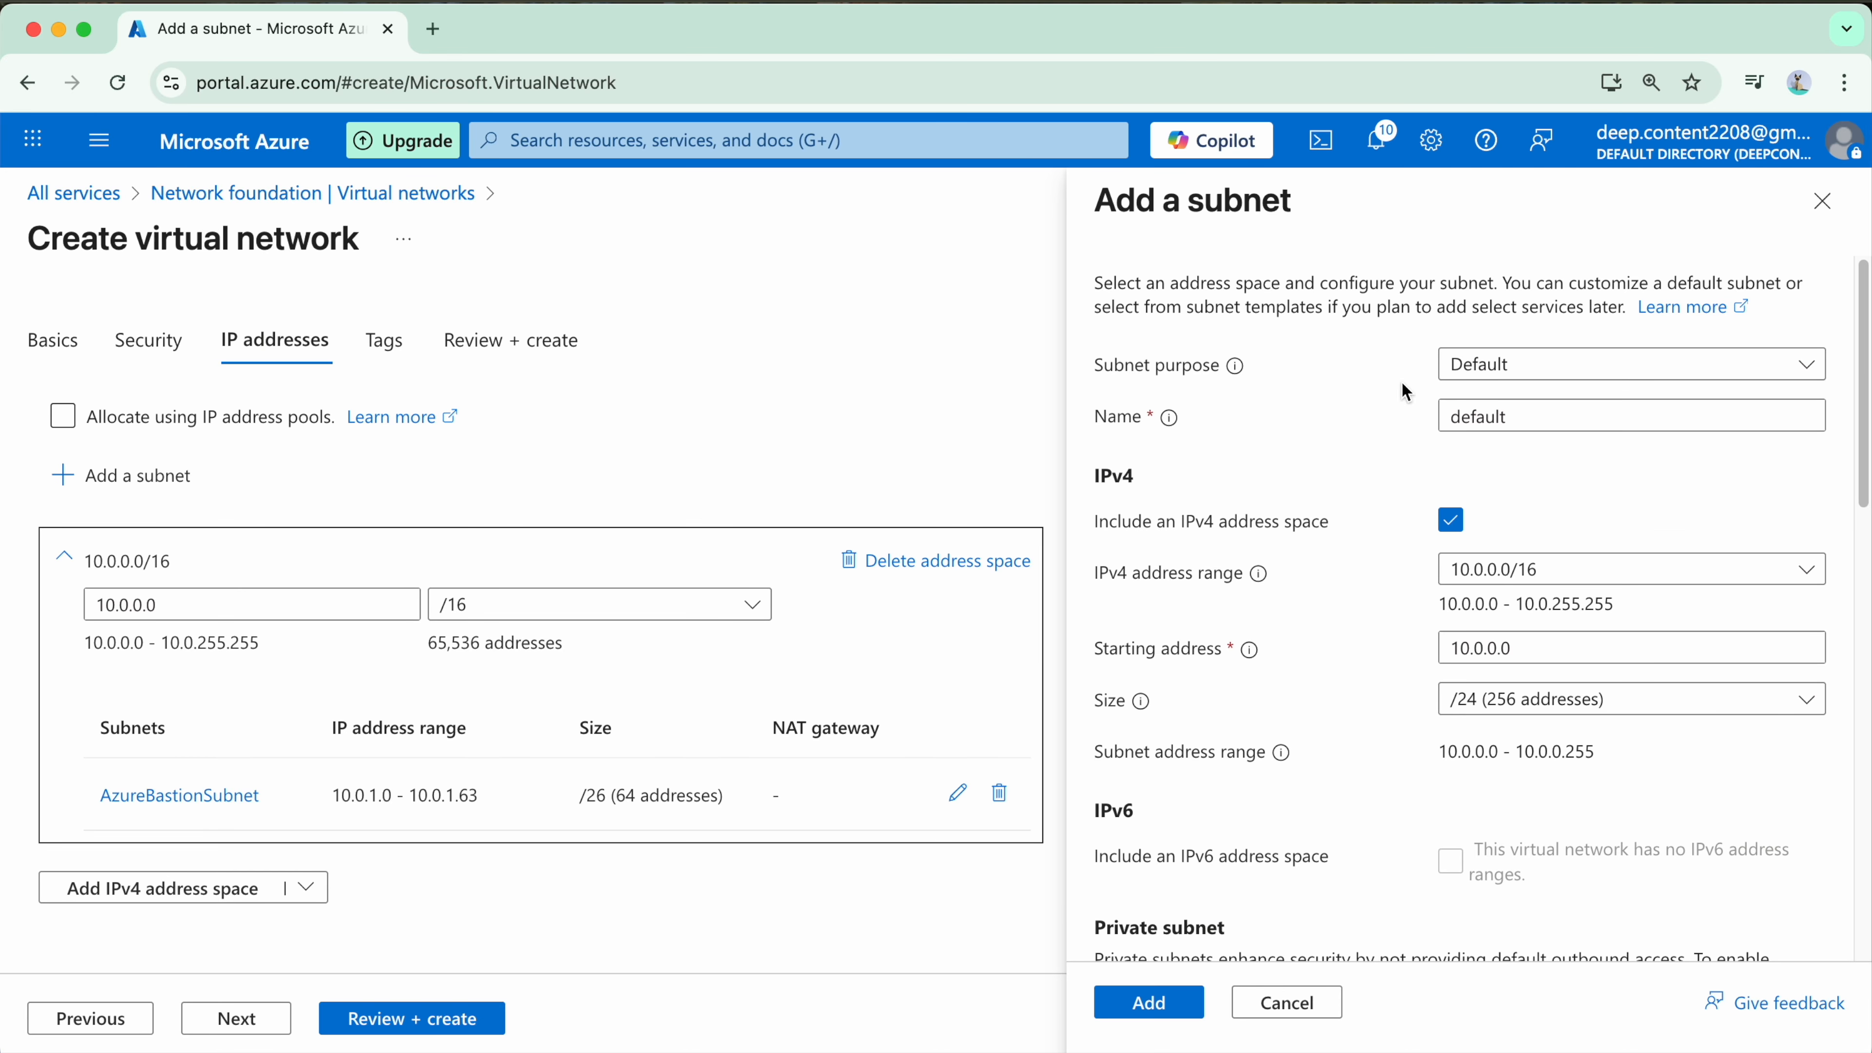
left_click(1577, 365)
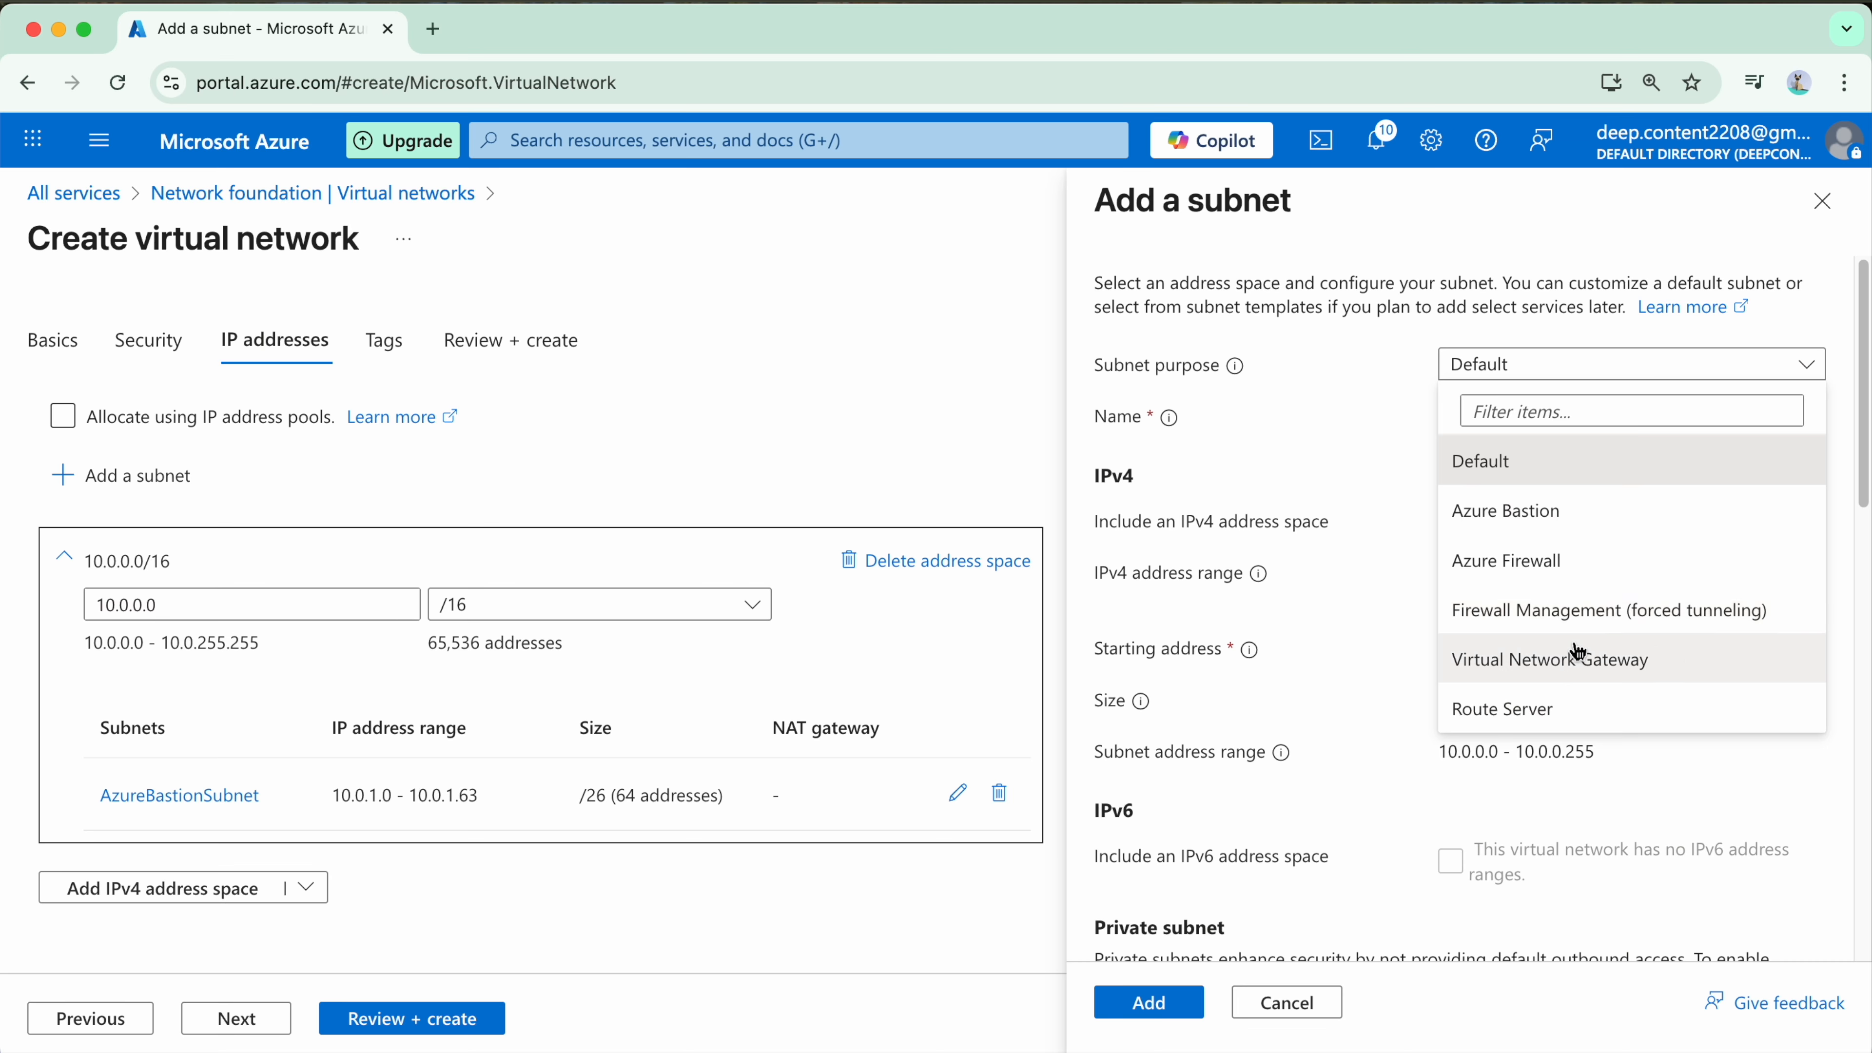
left_click(1593, 479)
left_click(1554, 418)
key("super+a")
type("3aayaam-vnet-1-pub-subnet-1")
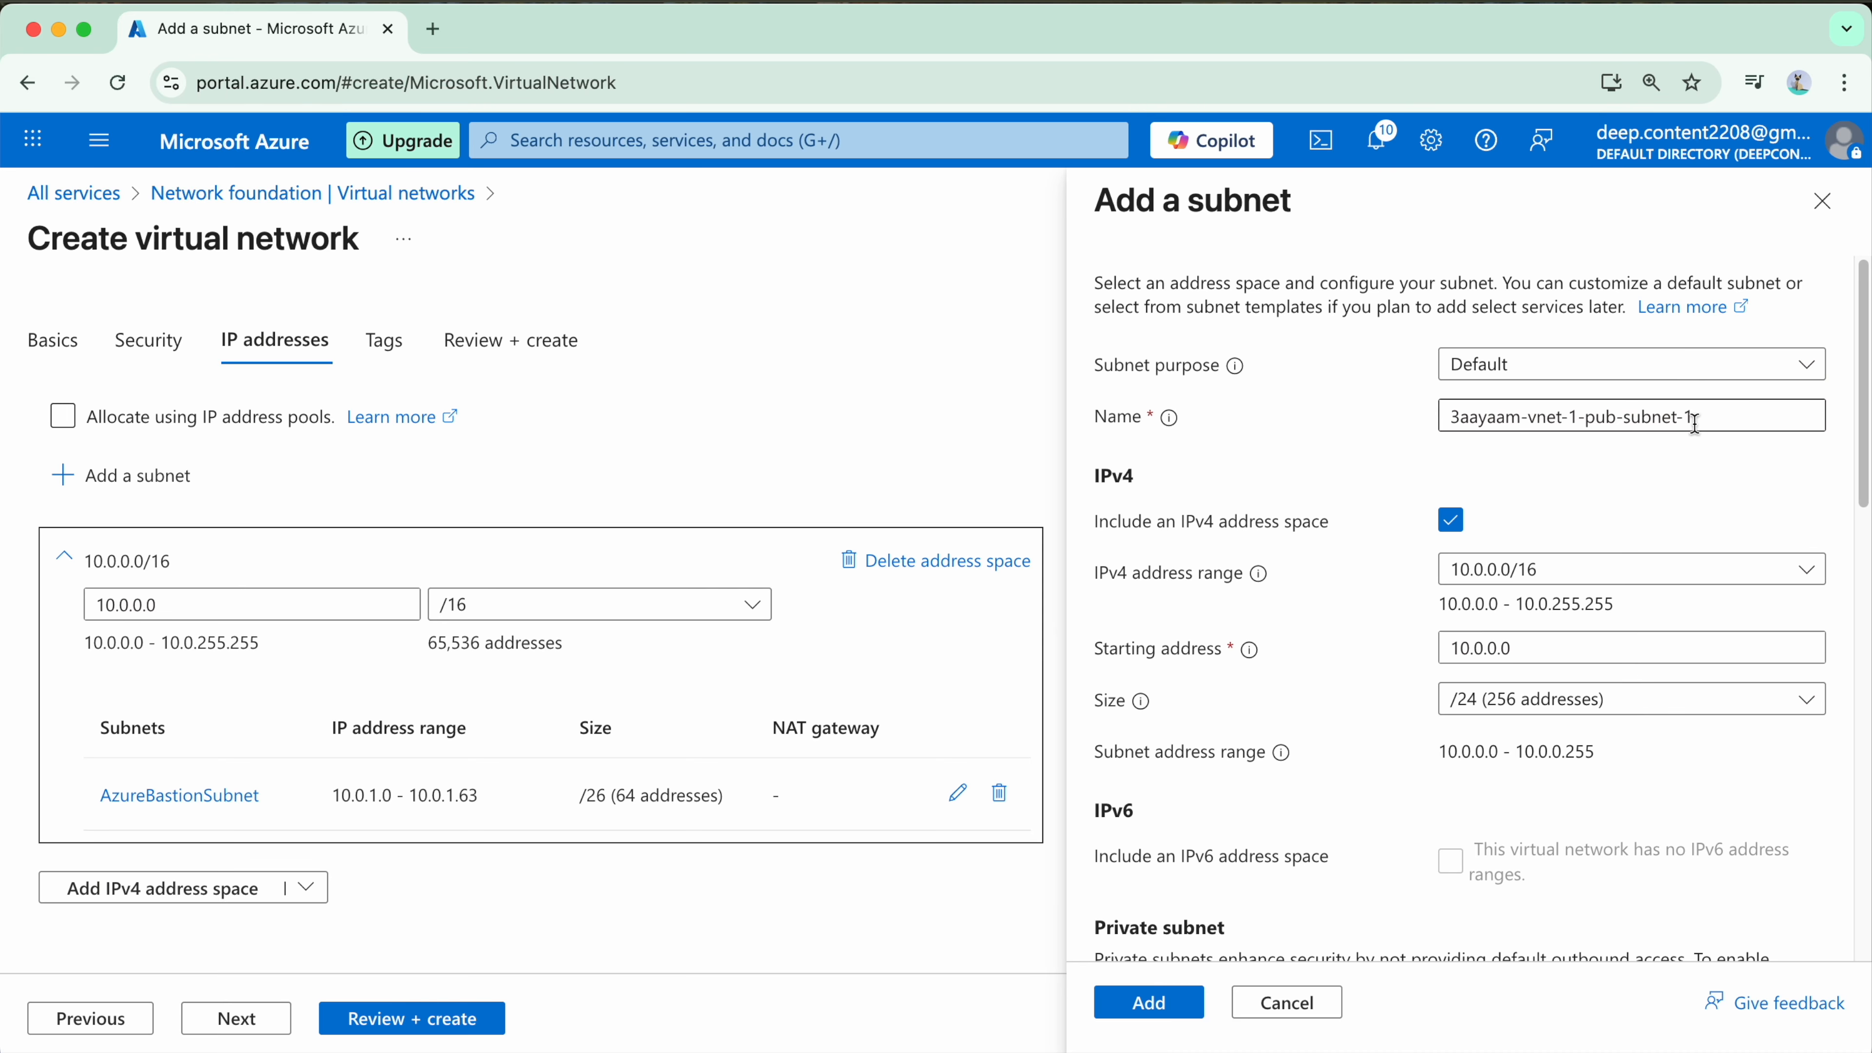
Step: Set the new subnet's starting address to 10.0.2.0 and check its subnet address range
scroll(1643, 578, "down", 1)
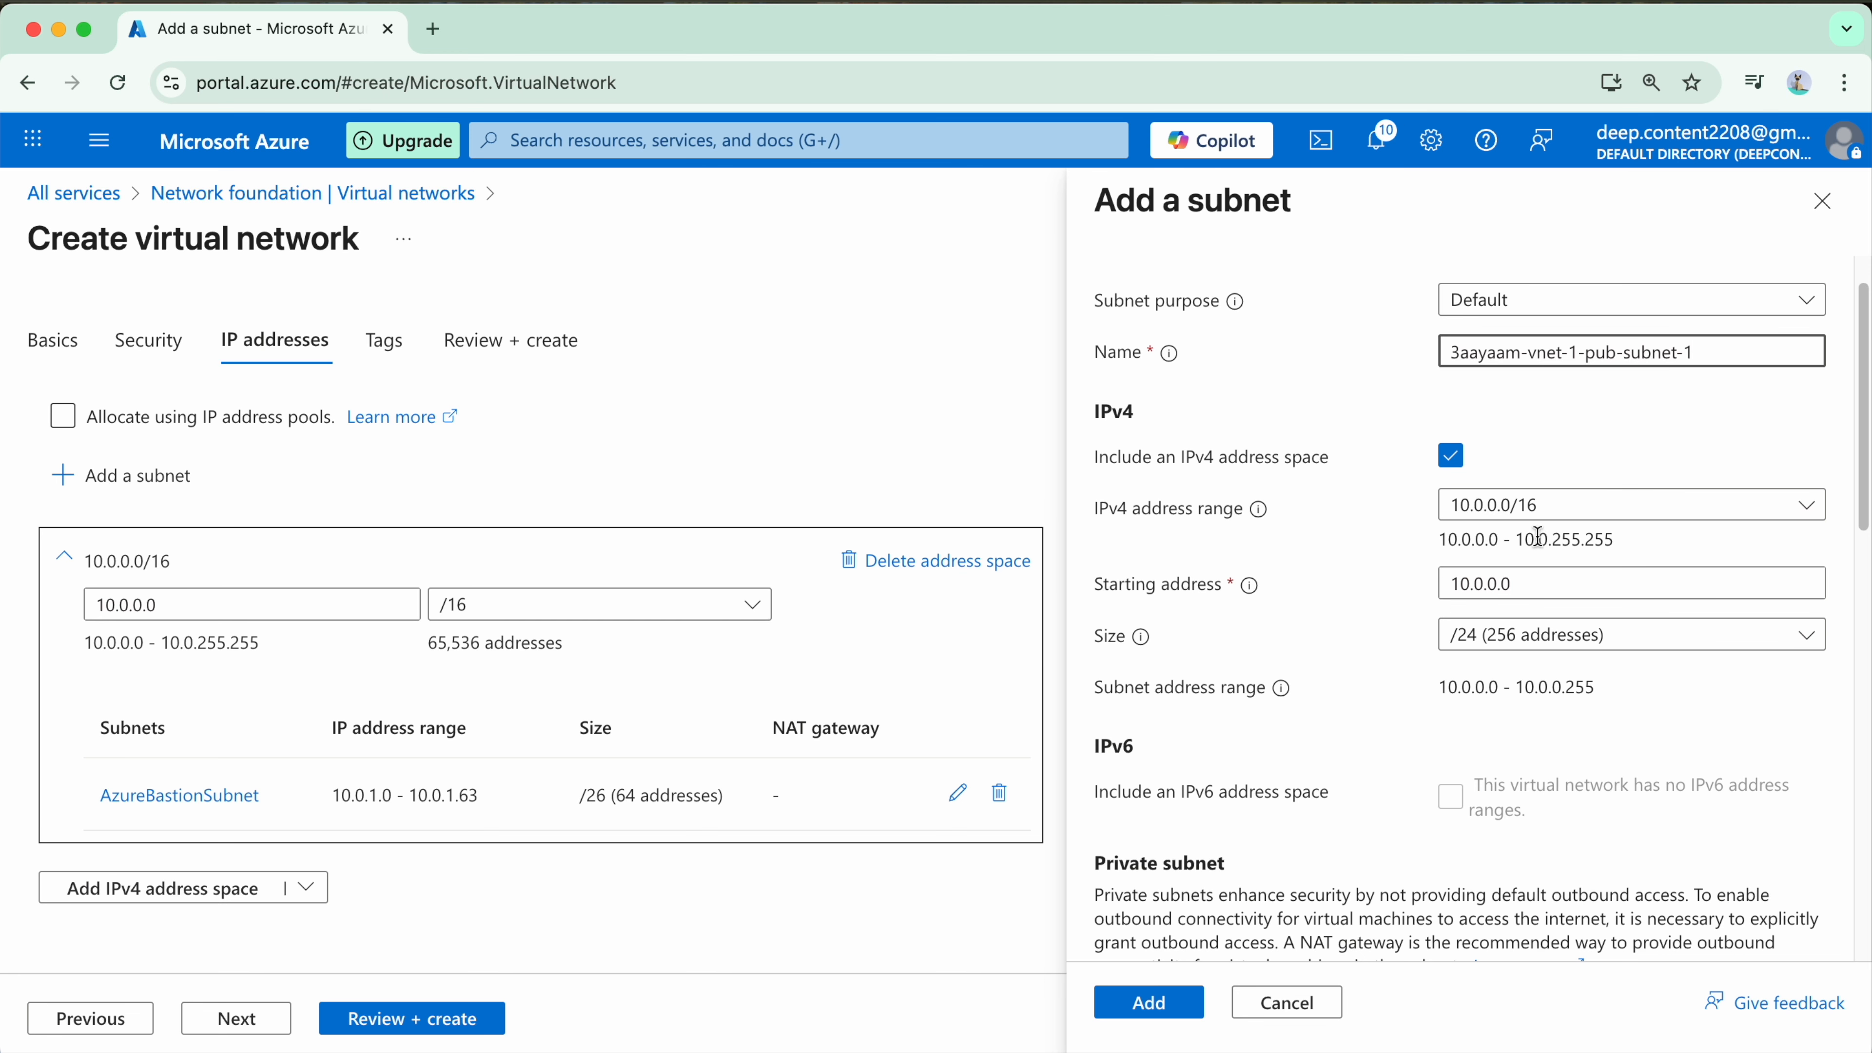
scroll(1540, 531, "down", 1)
left_click(1580, 544)
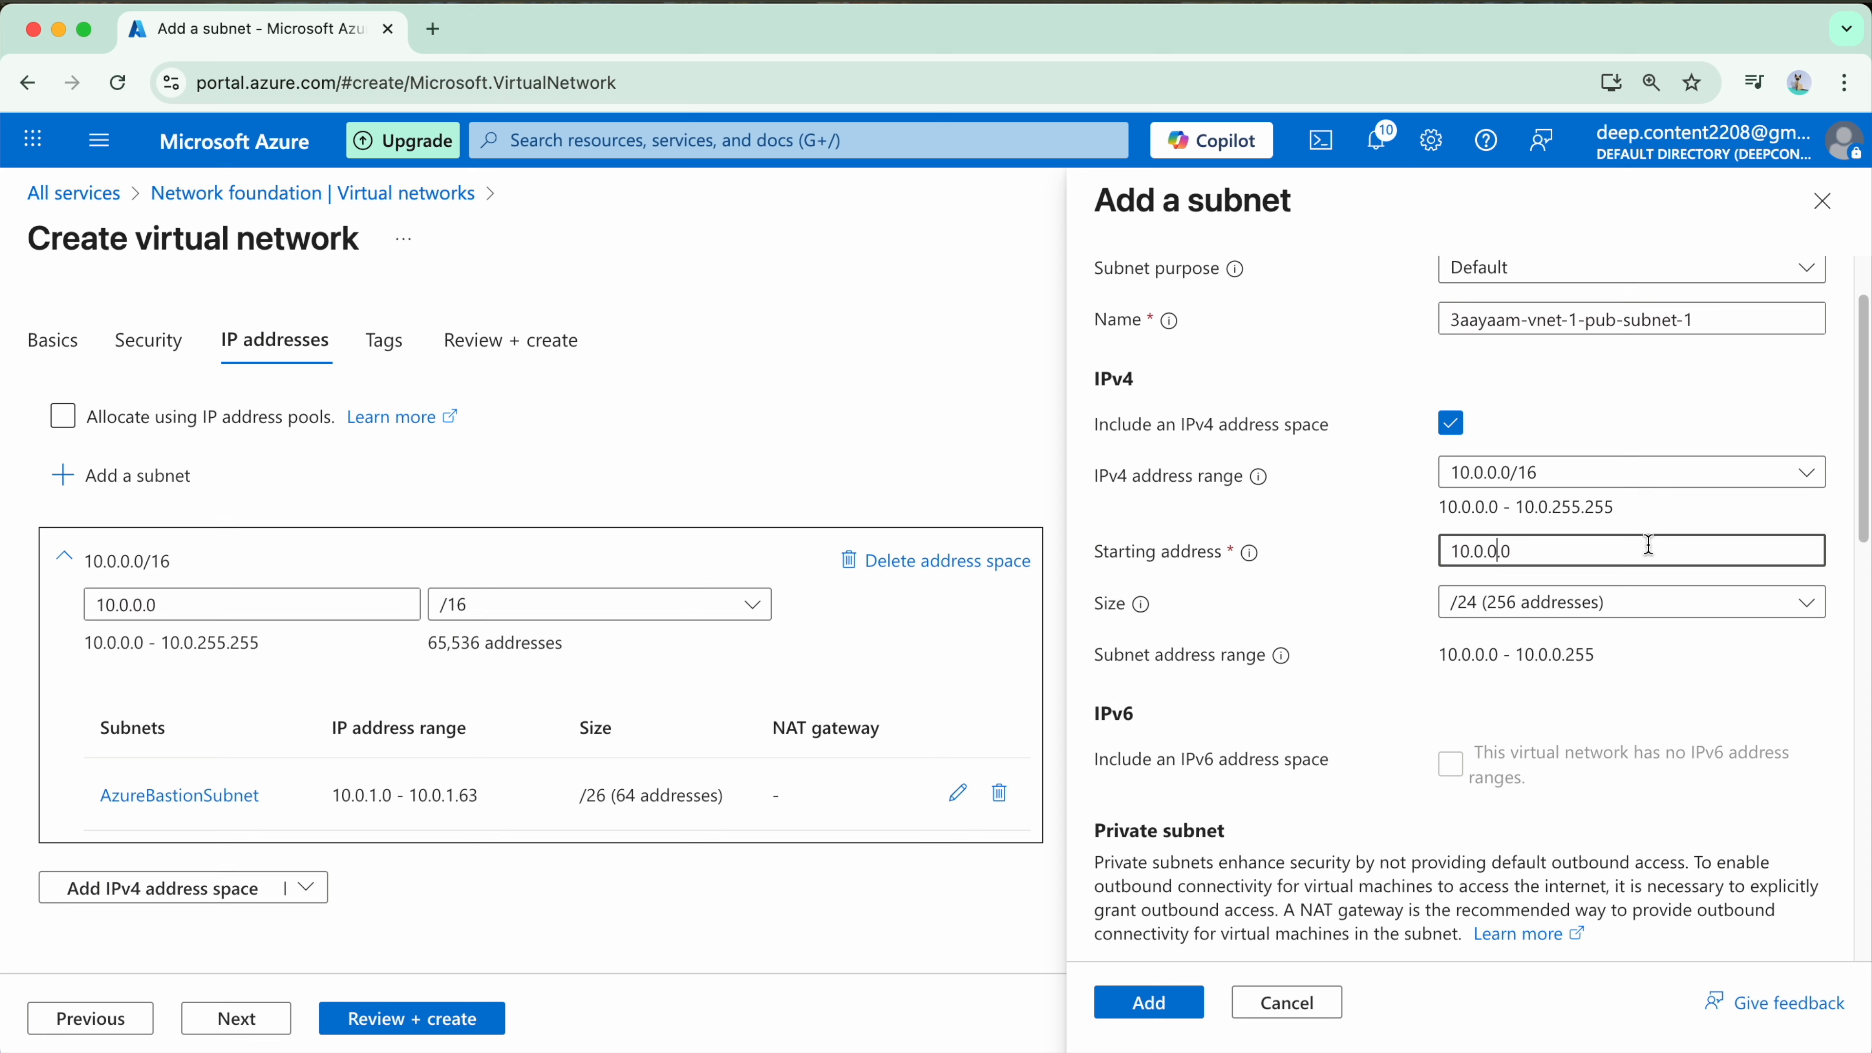
key("Left")
key("Left")
key("BackSpace")
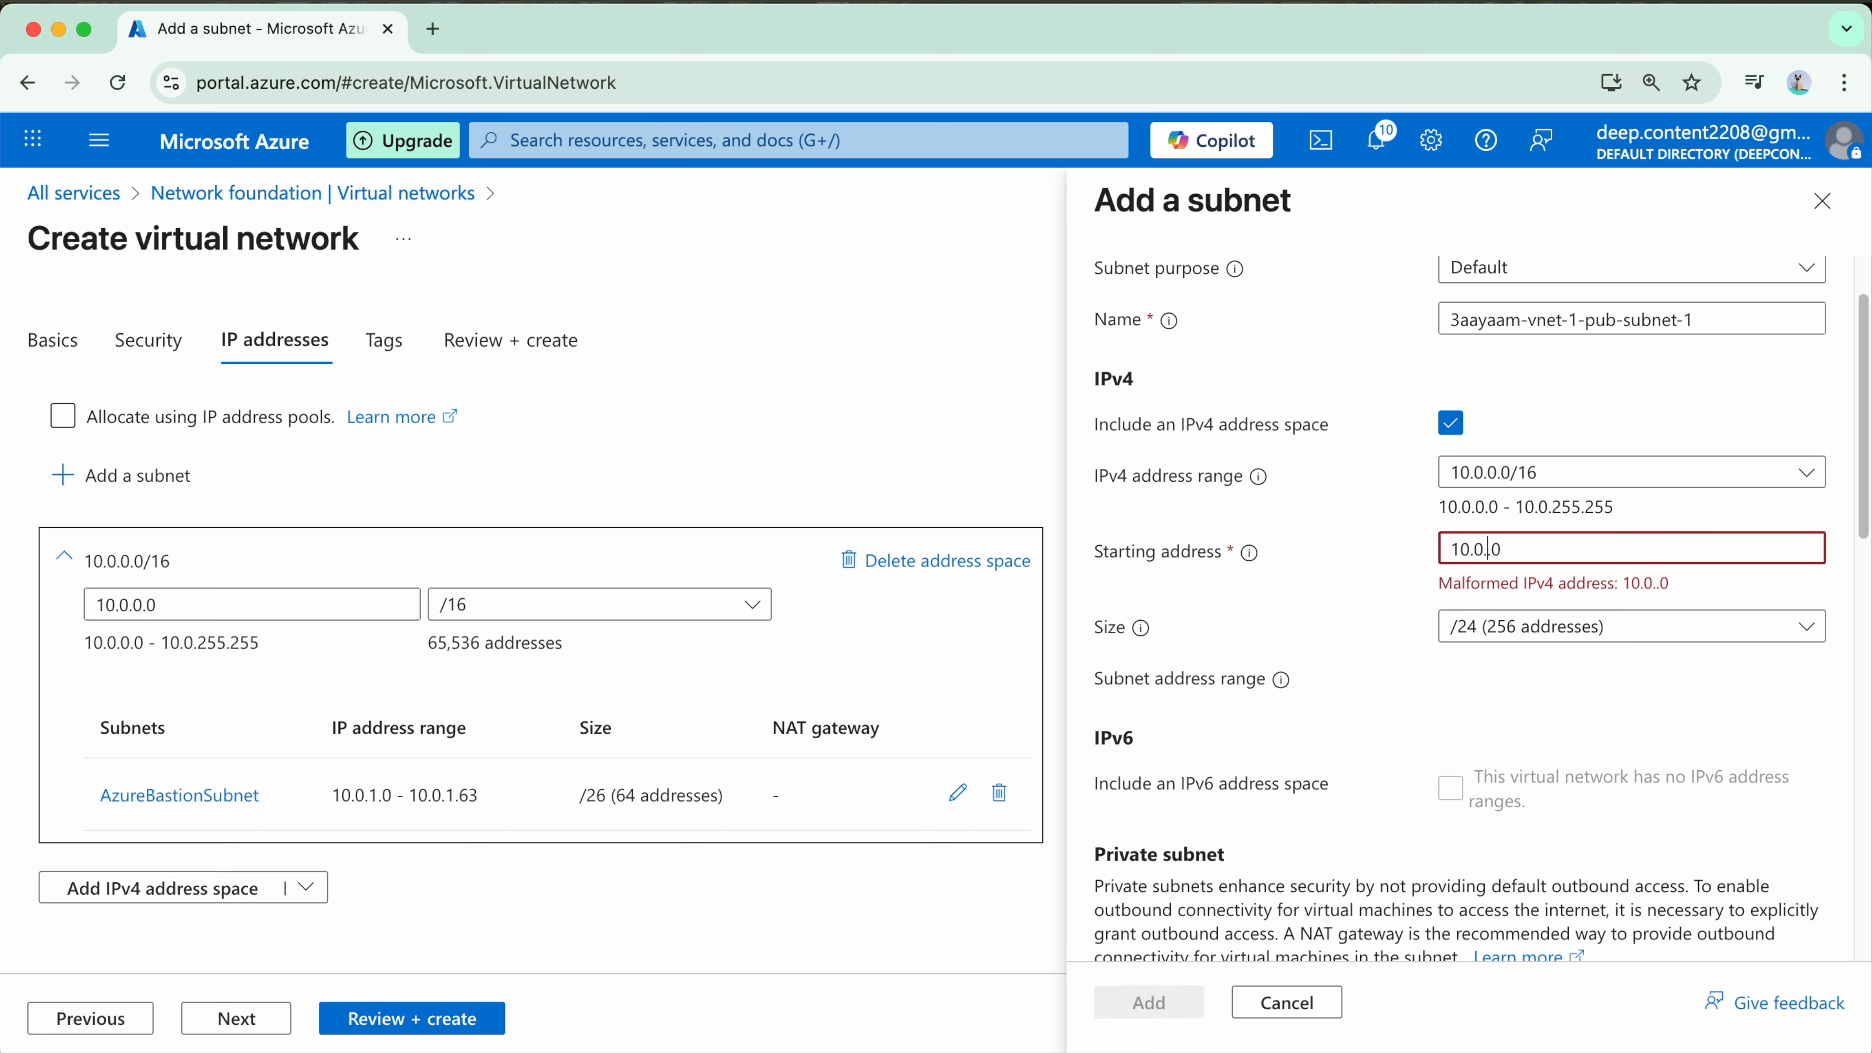
type("2")
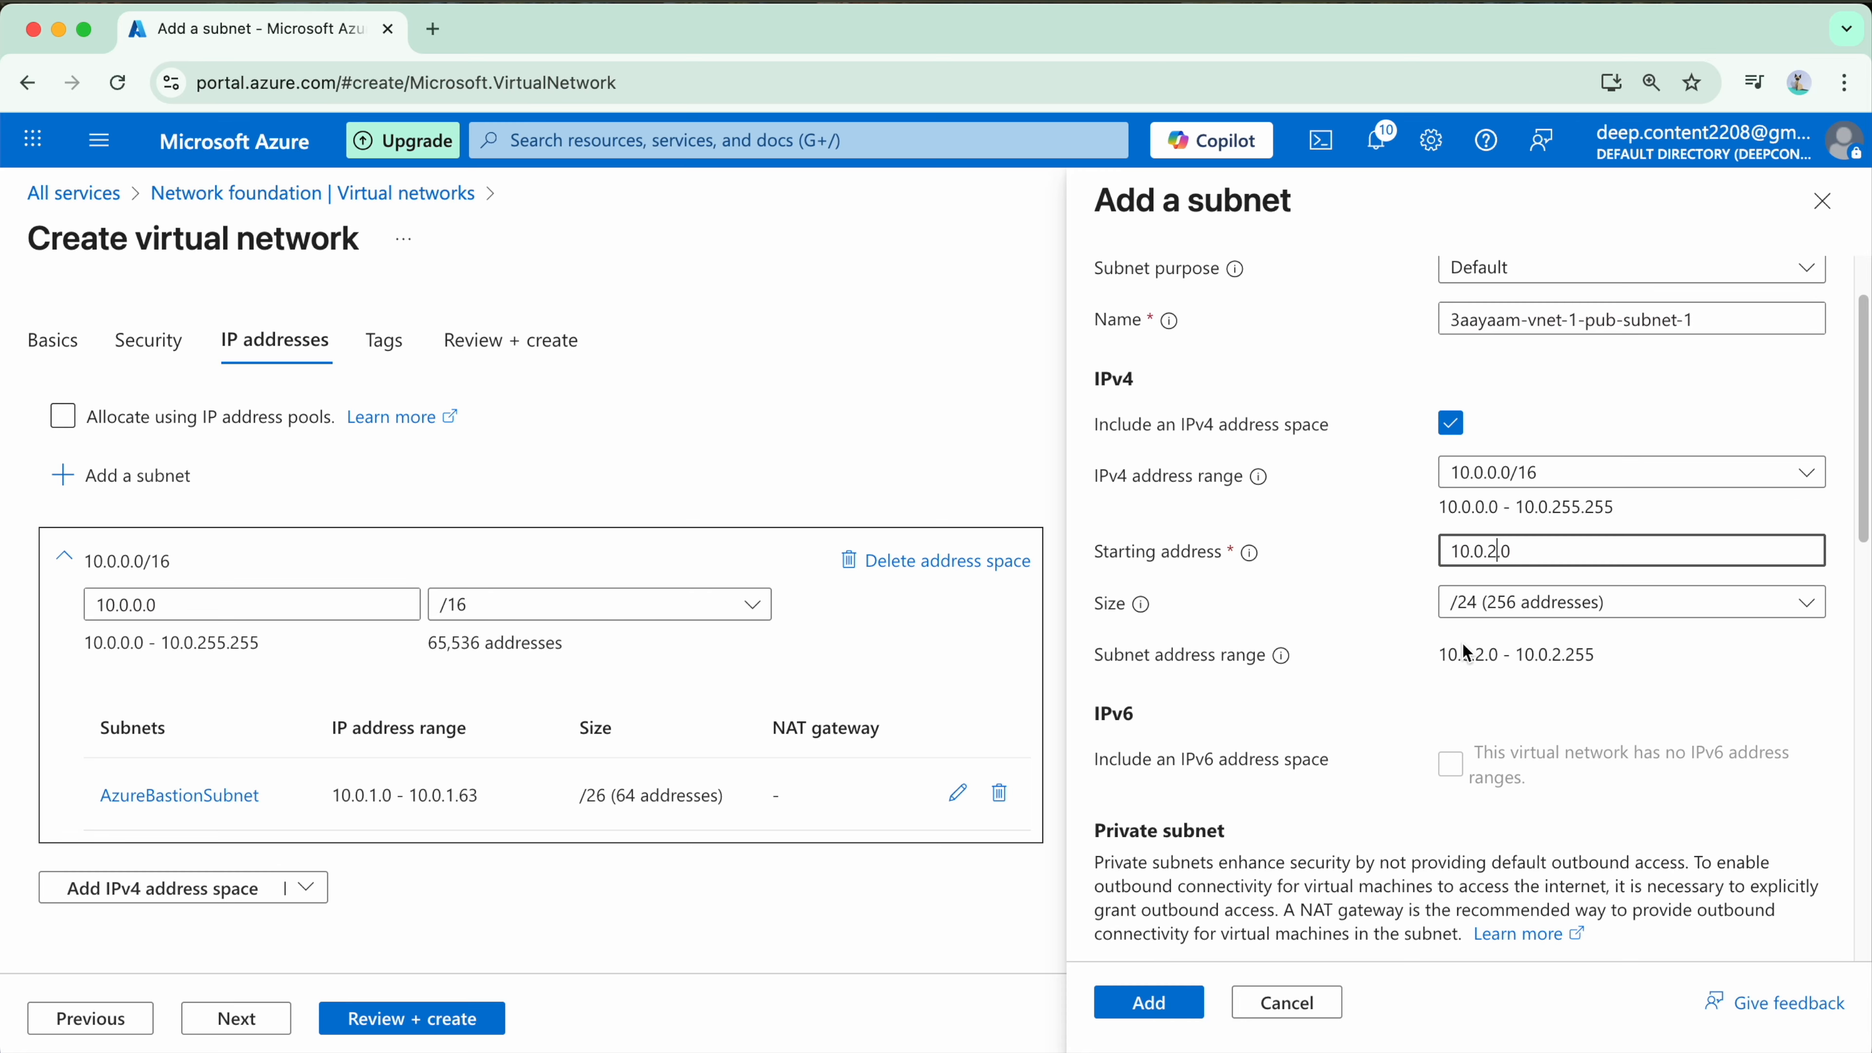
scroll(1427, 651, "down", 1)
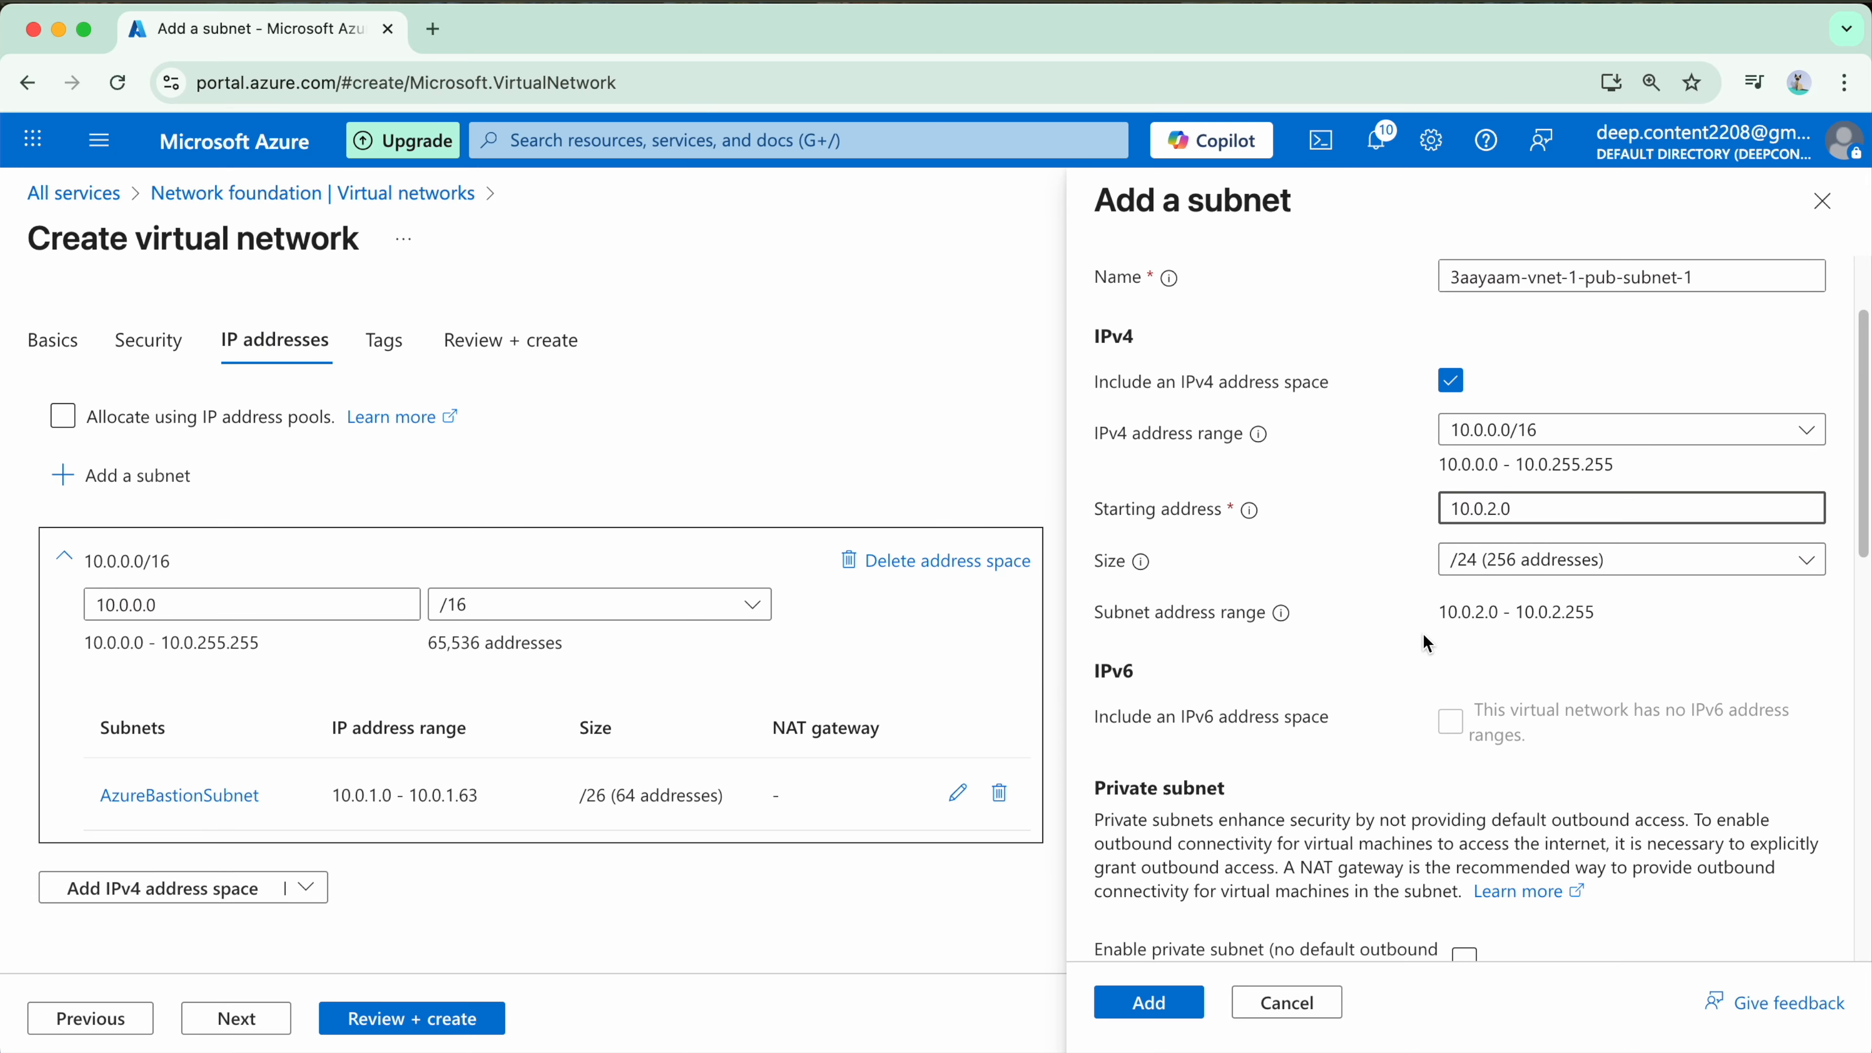
left_click_drag(1443, 613, 1603, 611)
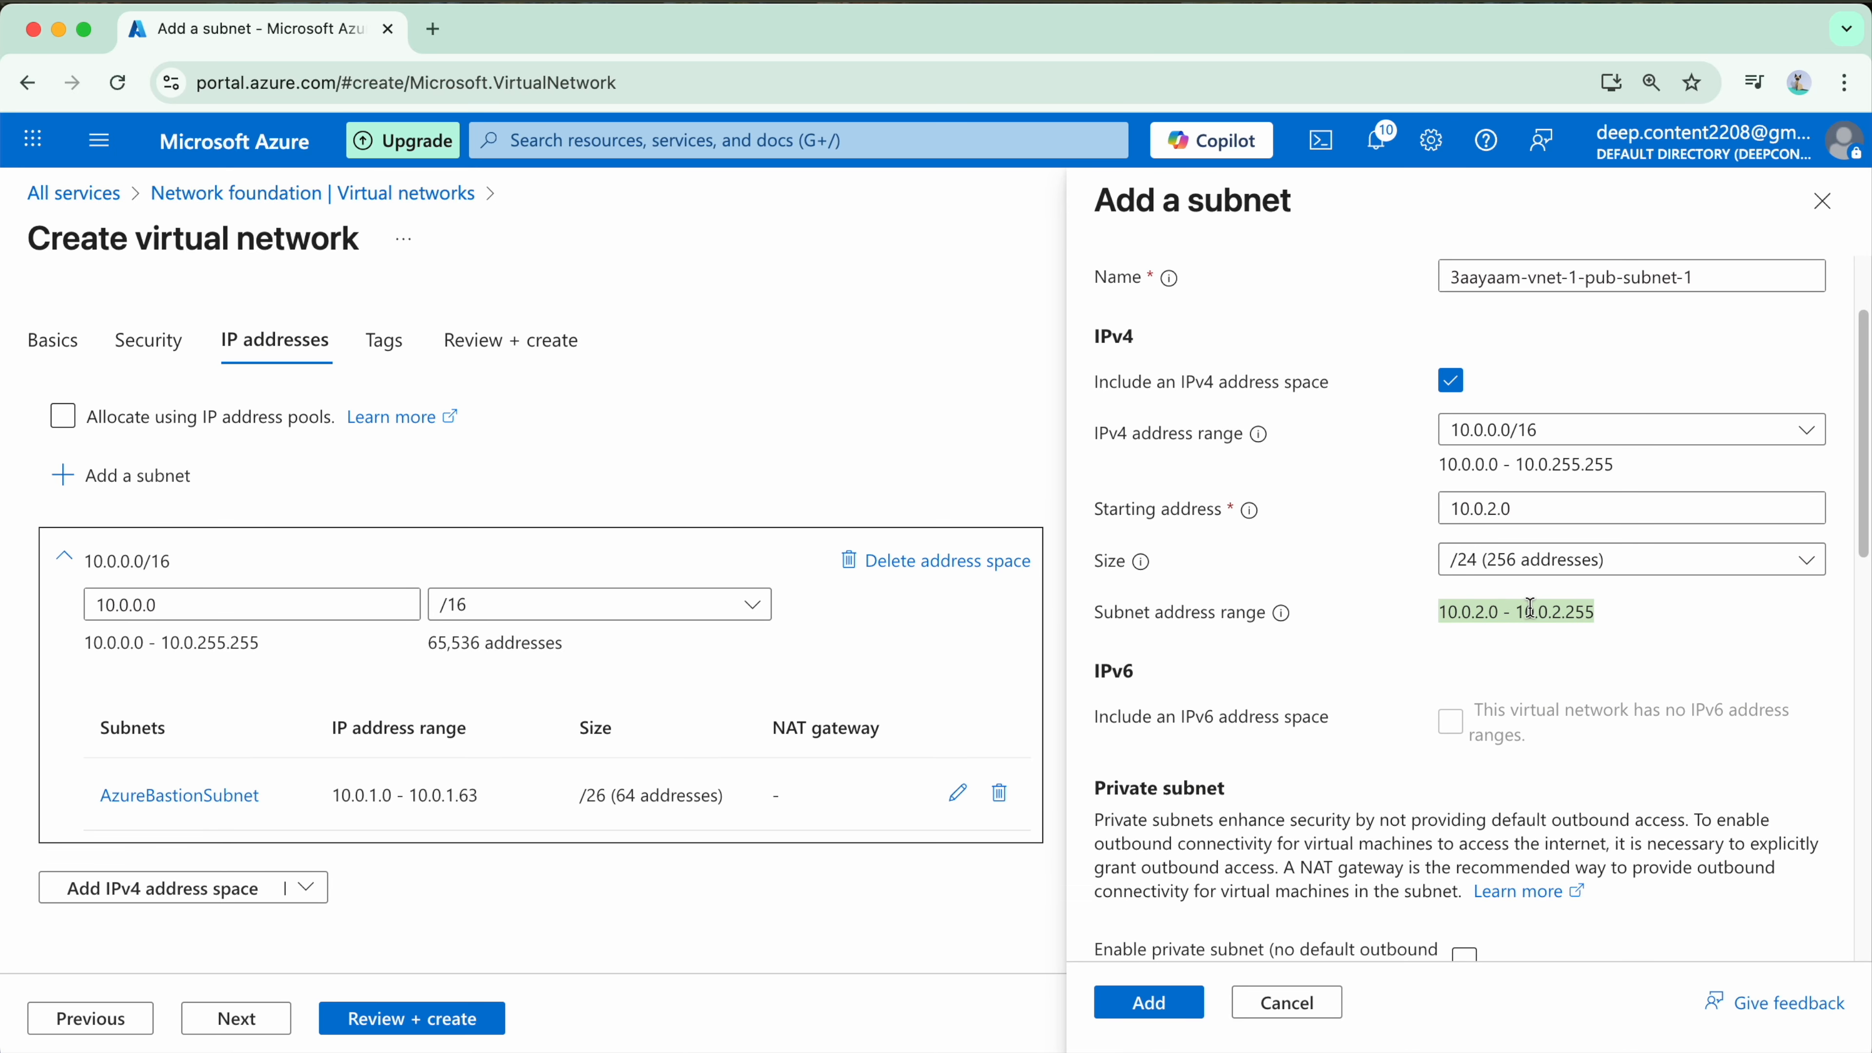
Step: Review the private subnet, security, service endpoint and delegation options, then add the public subnet with these left at their defaults
scroll(1534, 615, "down", 1)
scroll(1533, 615, "down", 5)
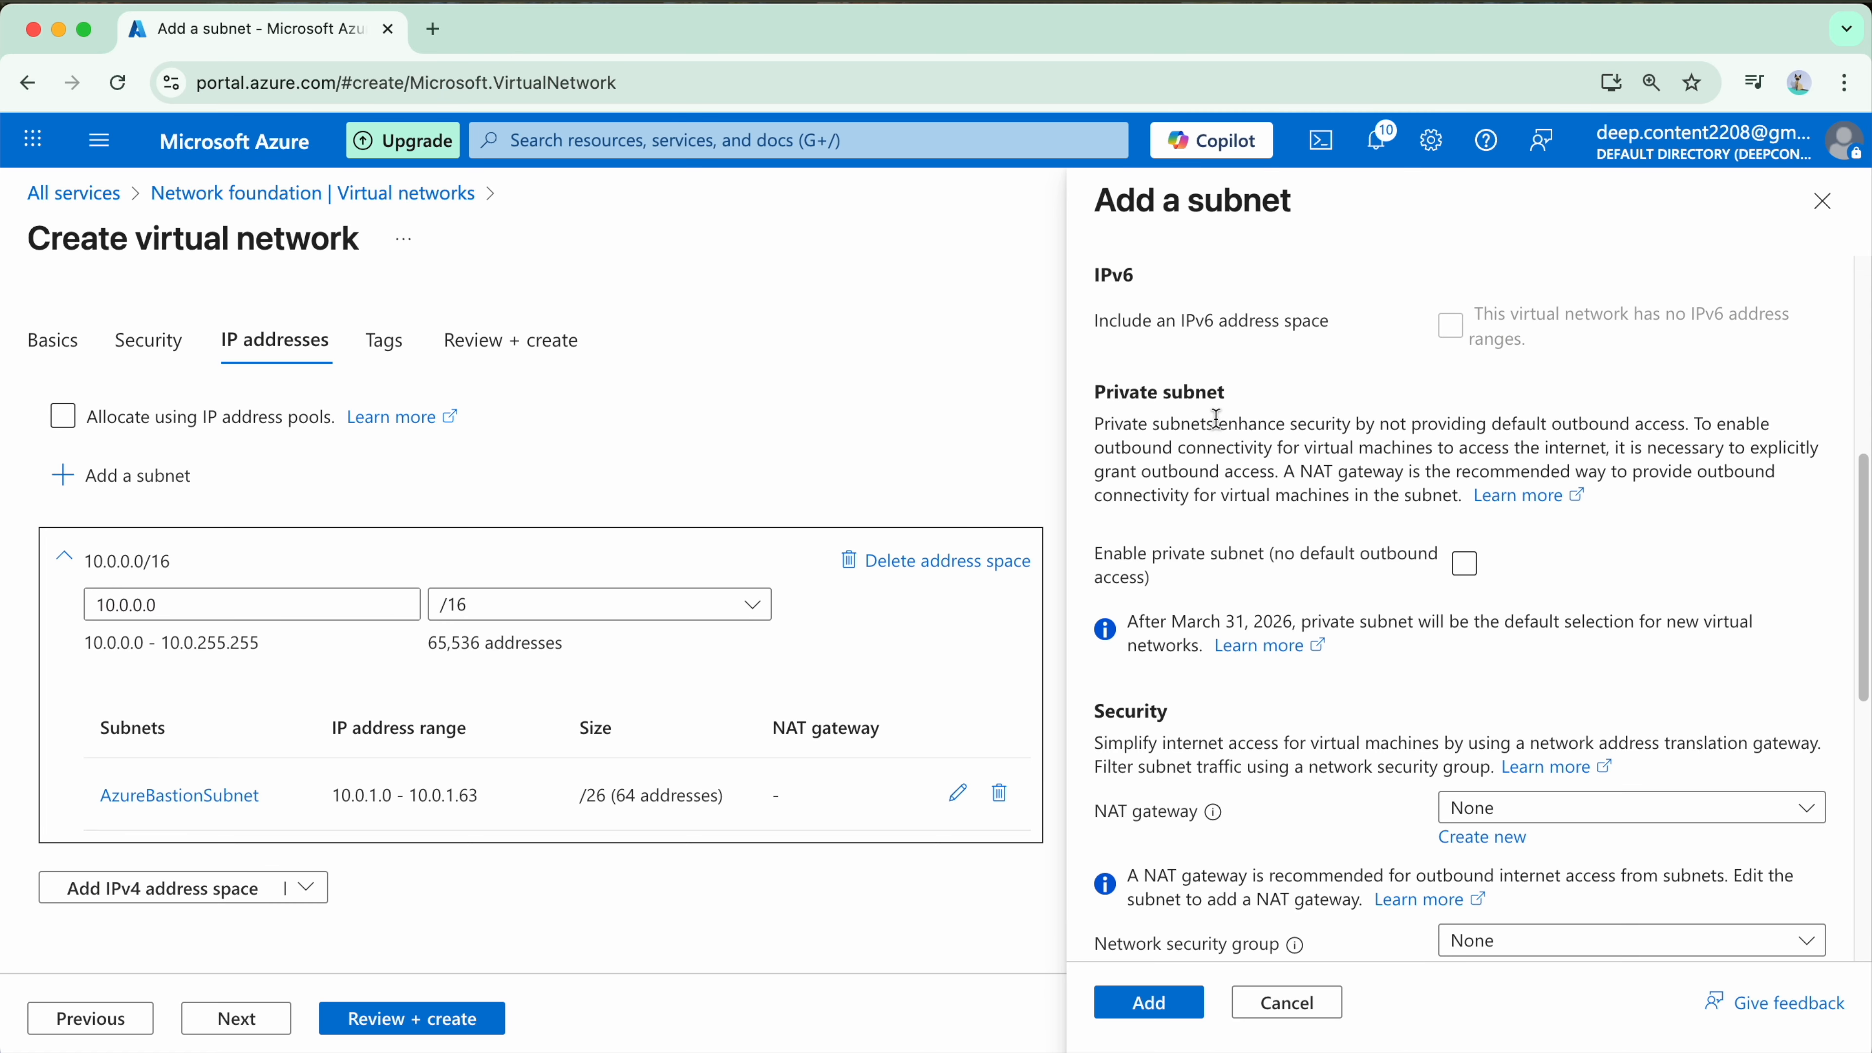
scroll(1425, 551, "down", 3)
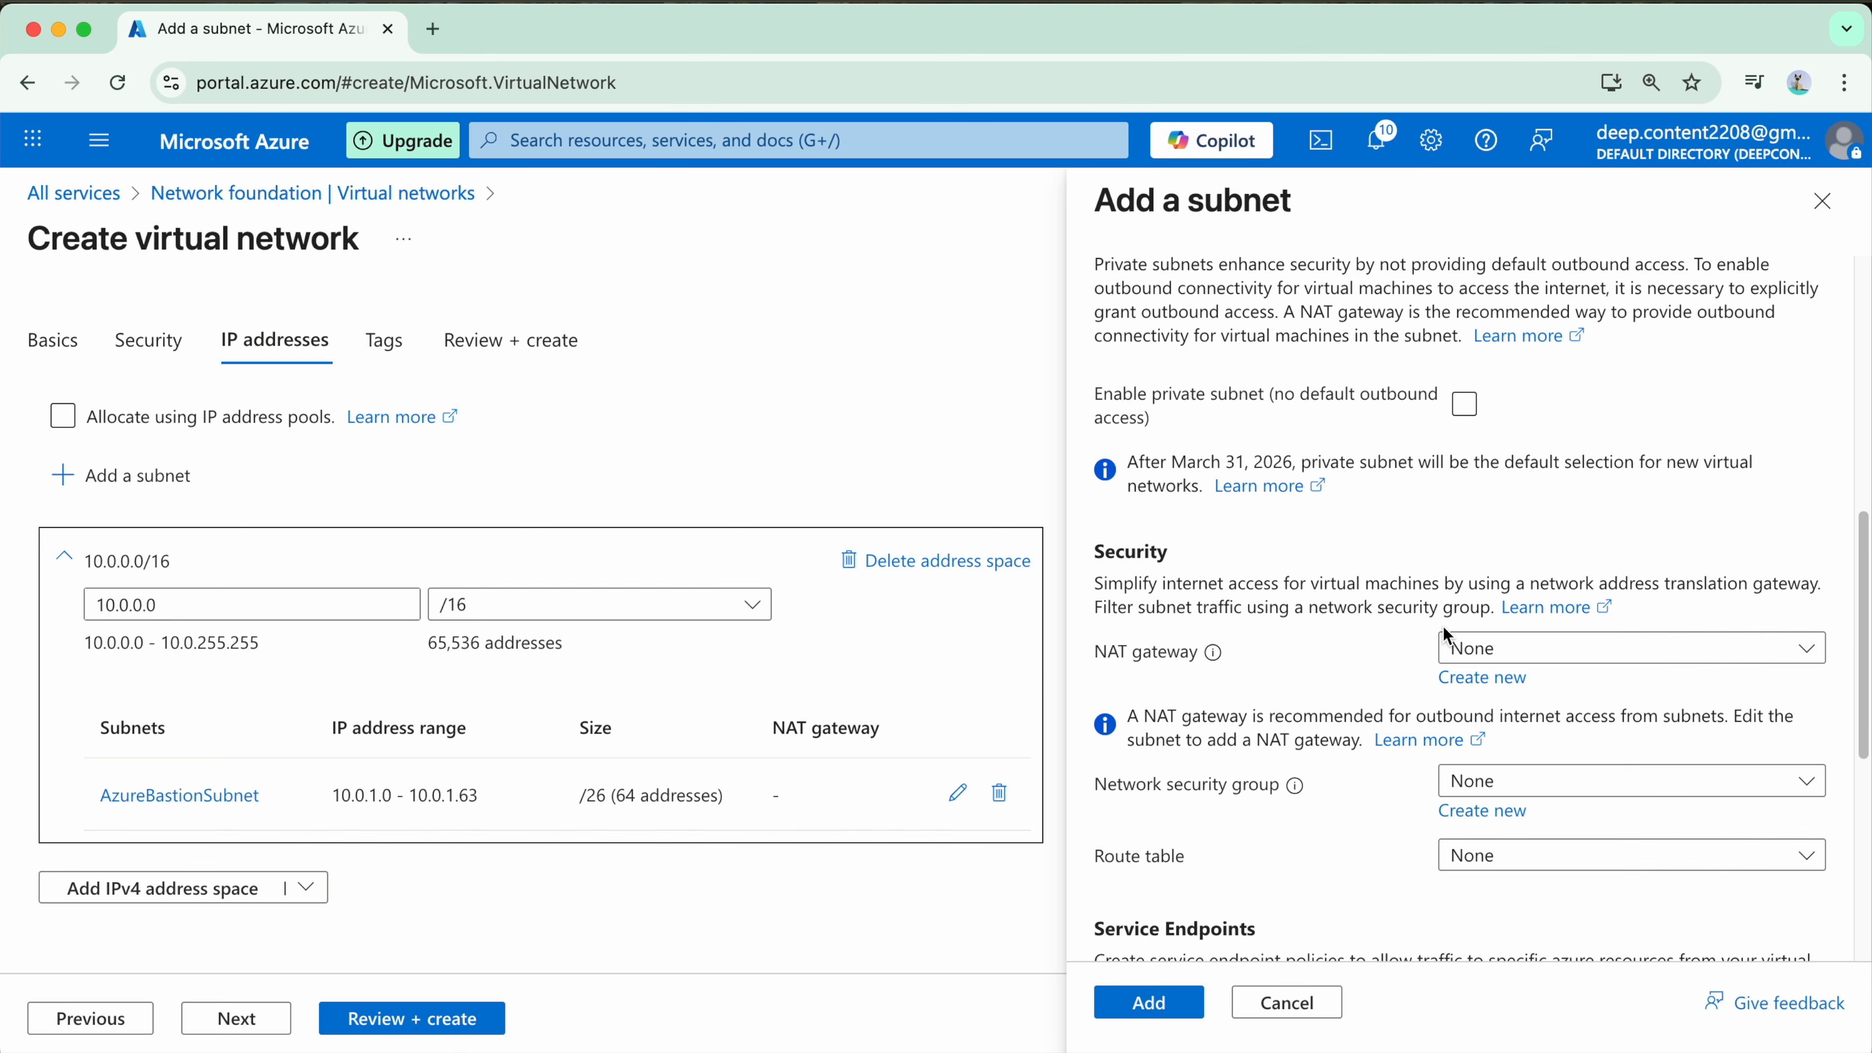
scroll(1463, 641, "down", 2)
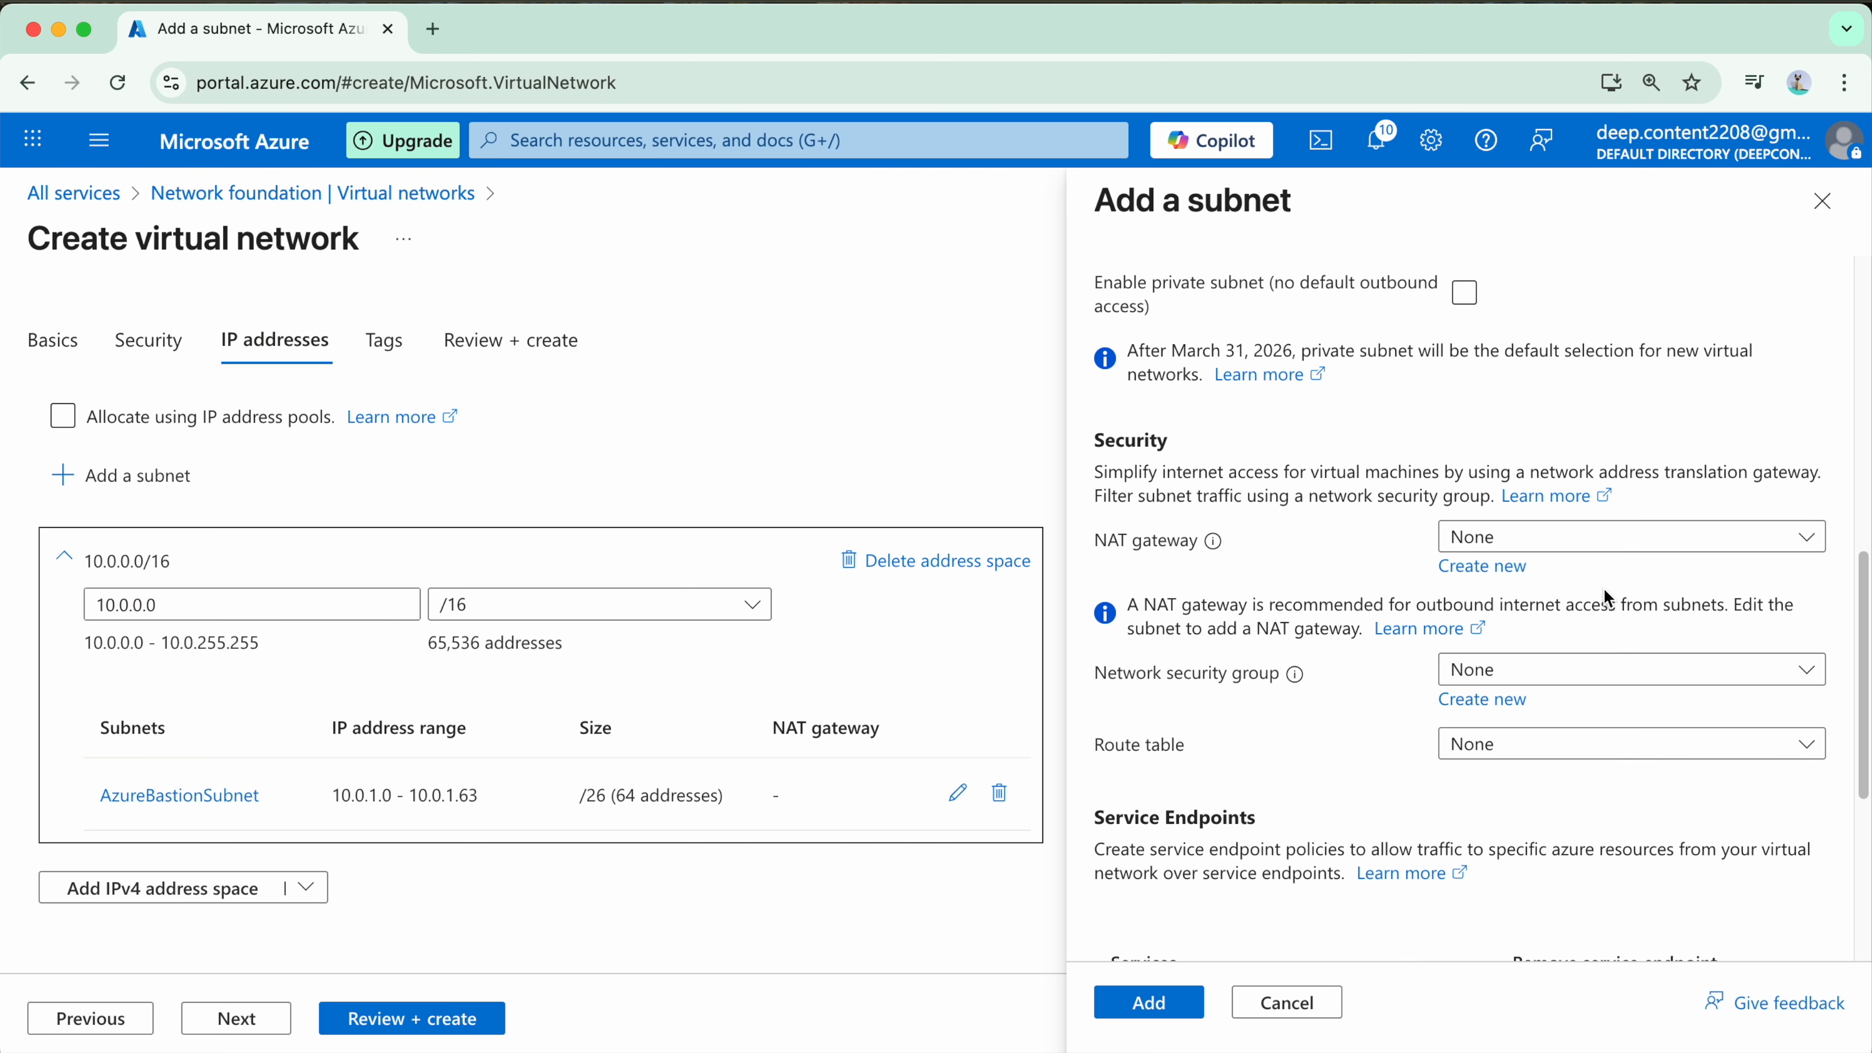
scroll(1579, 568, "down", 1)
left_click(1584, 643)
scroll(1588, 645, "down", 1)
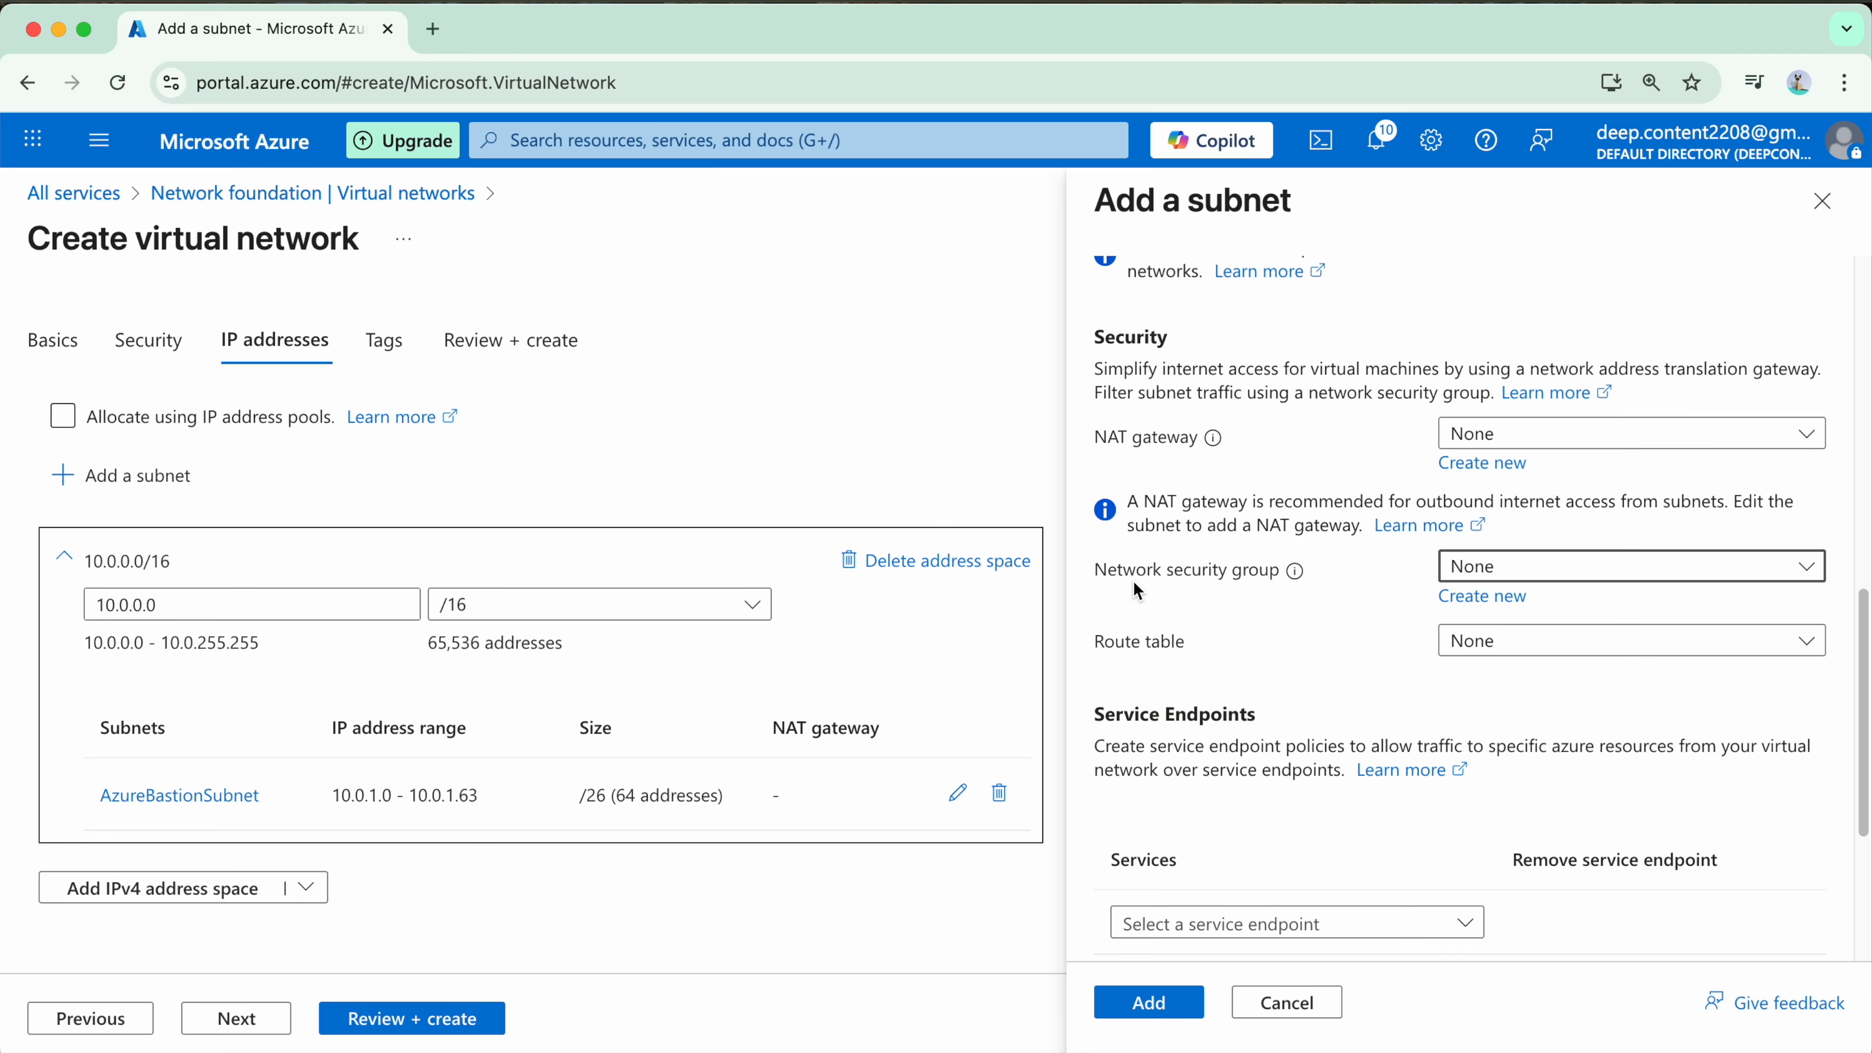
scroll(1470, 679, "down", 1)
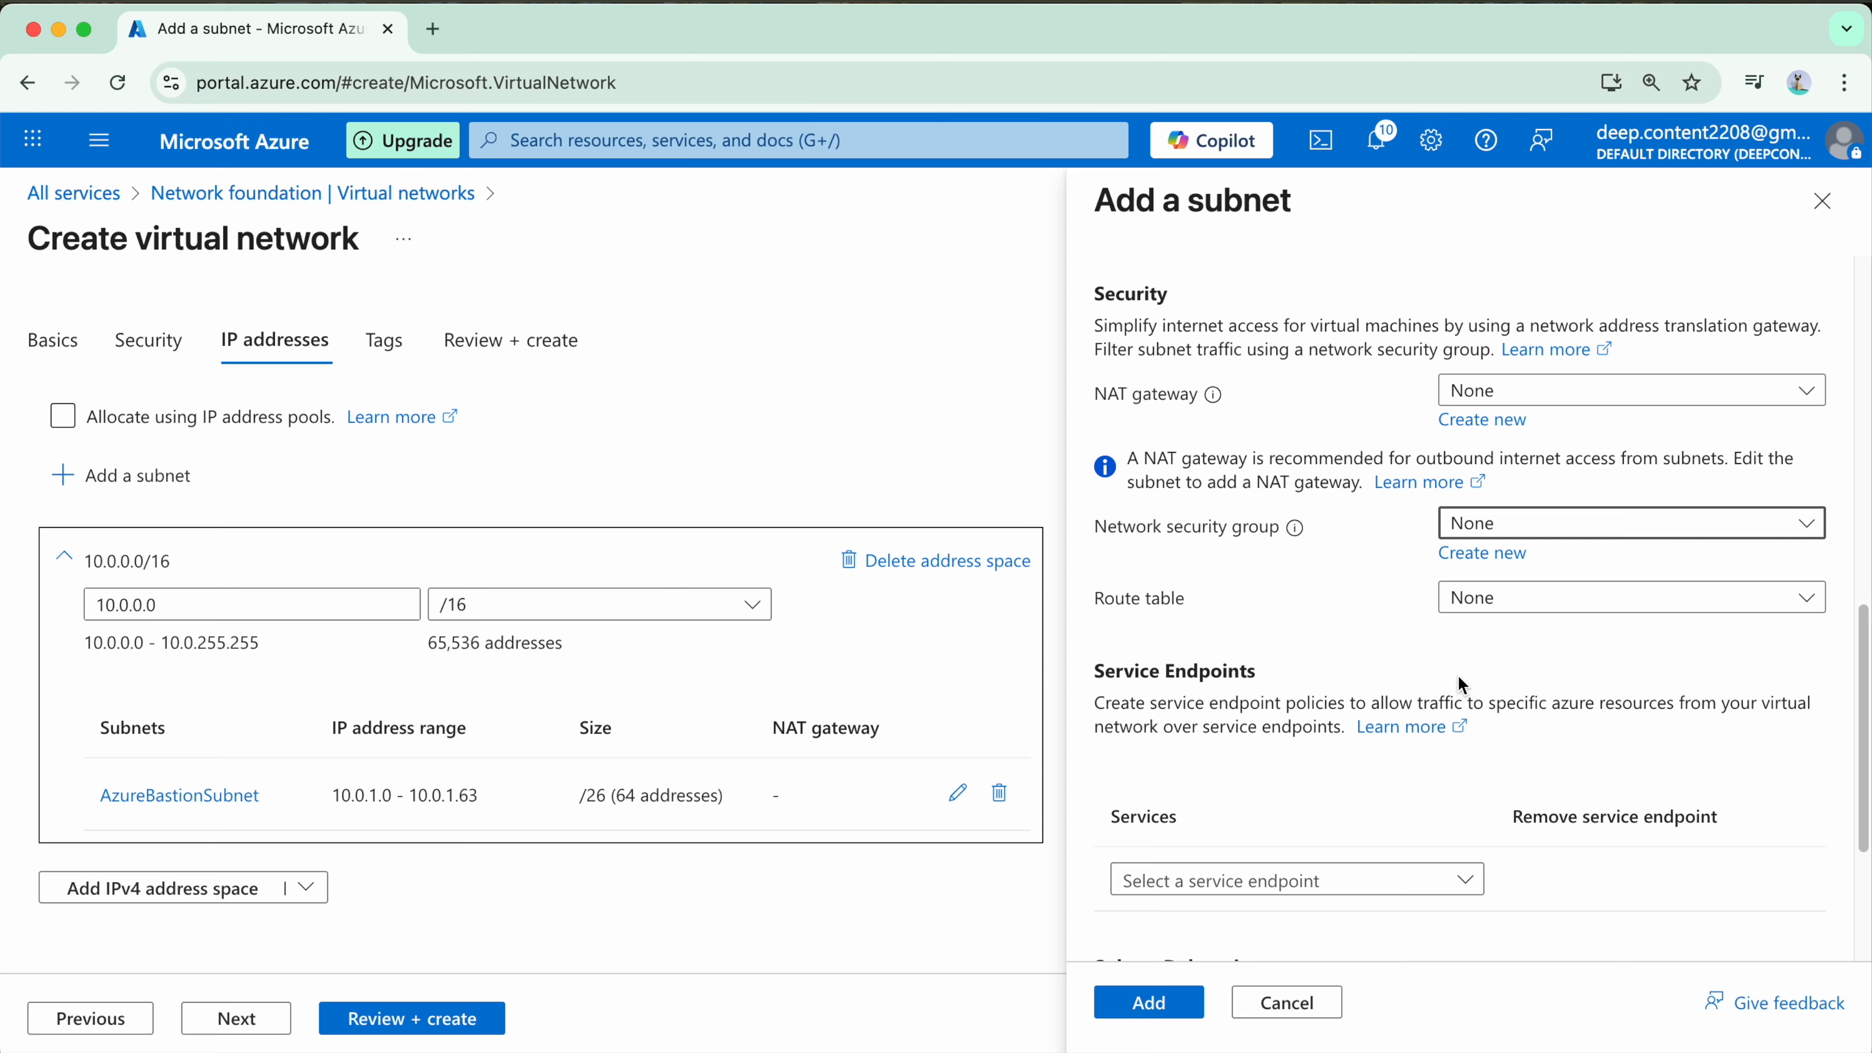
scroll(1463, 685, "up", 1)
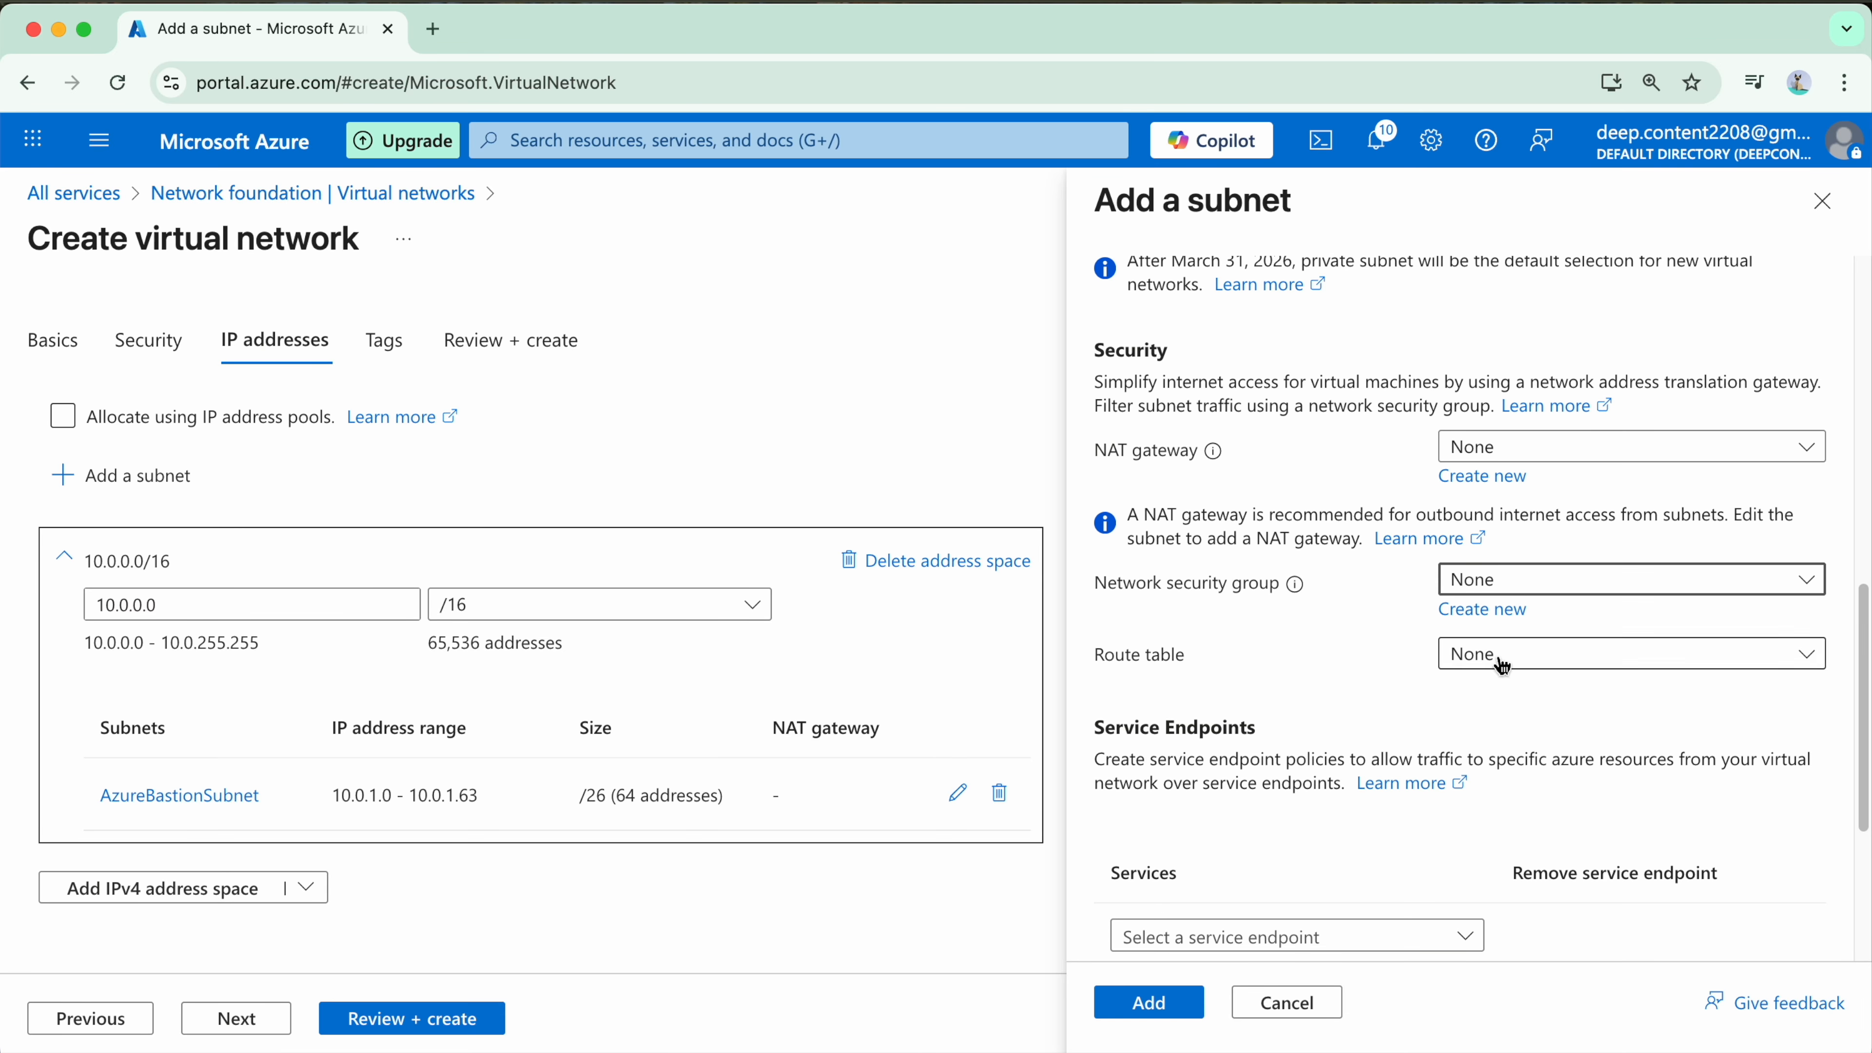
scroll(1179, 719, "down", 1)
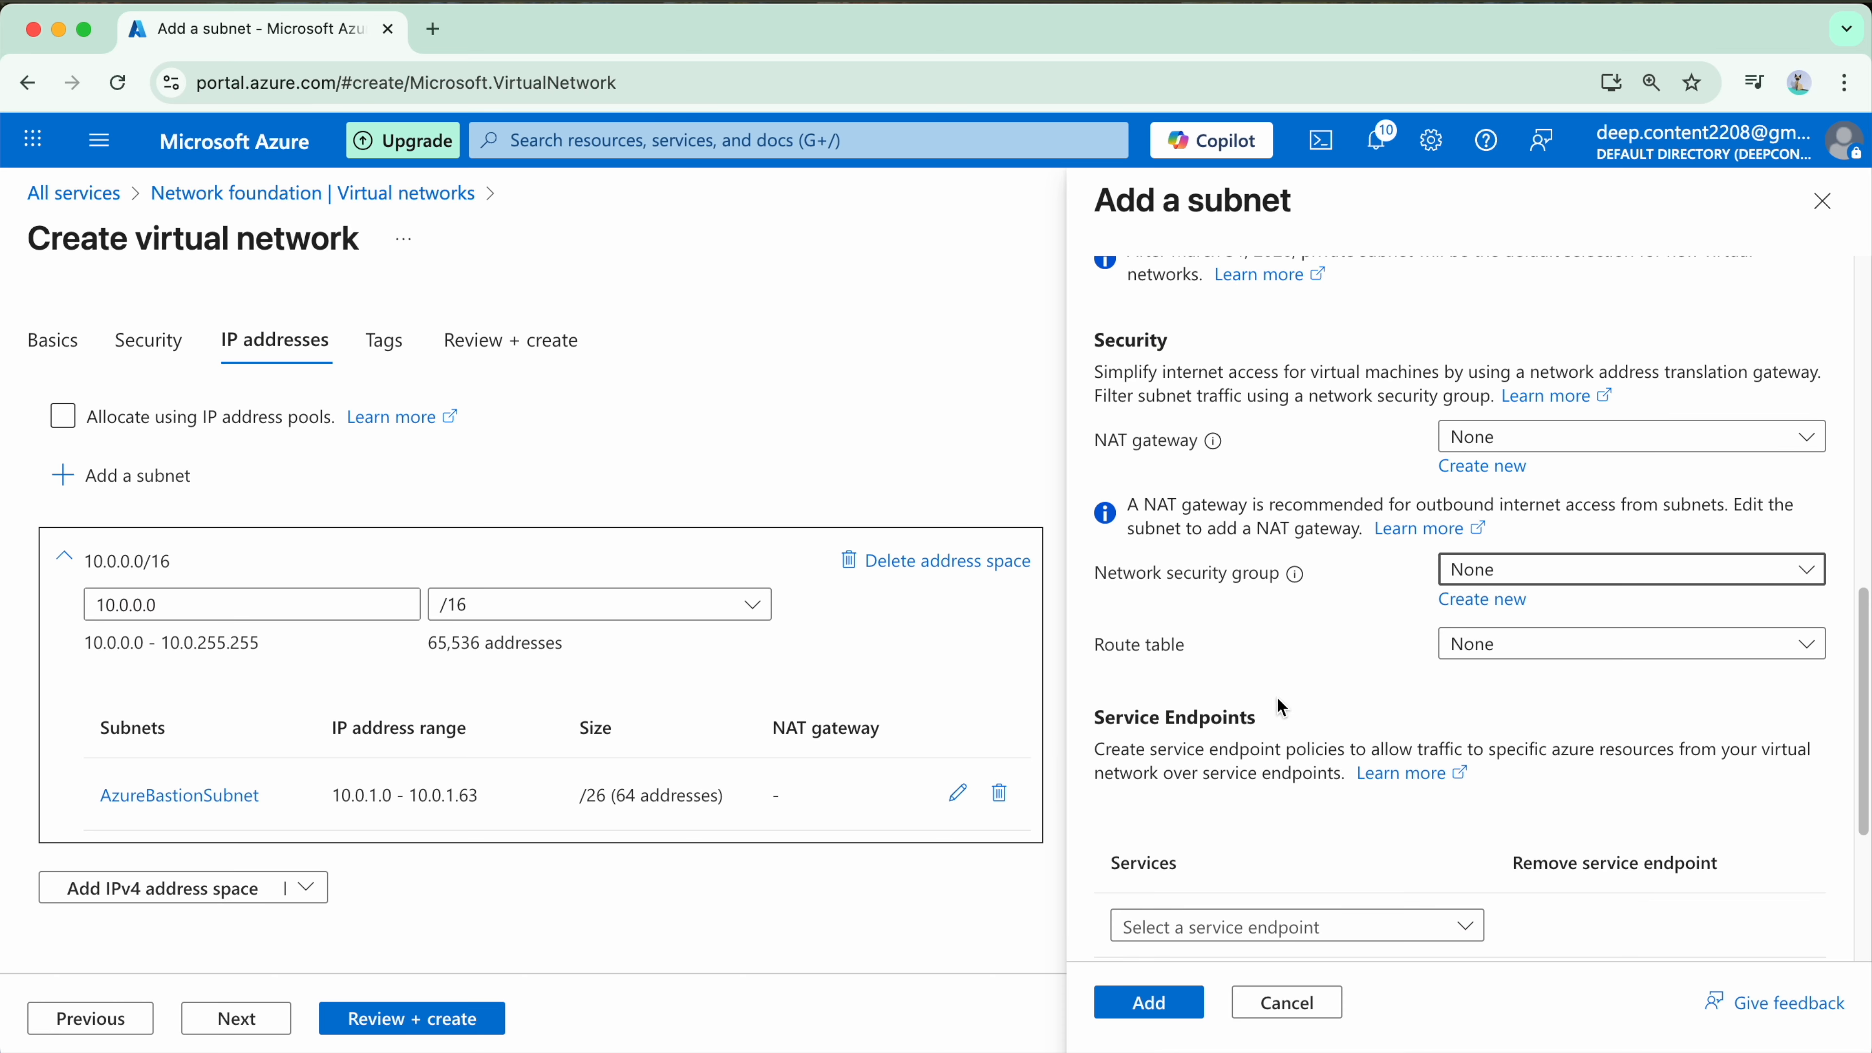
scroll(1358, 708, "down", 5)
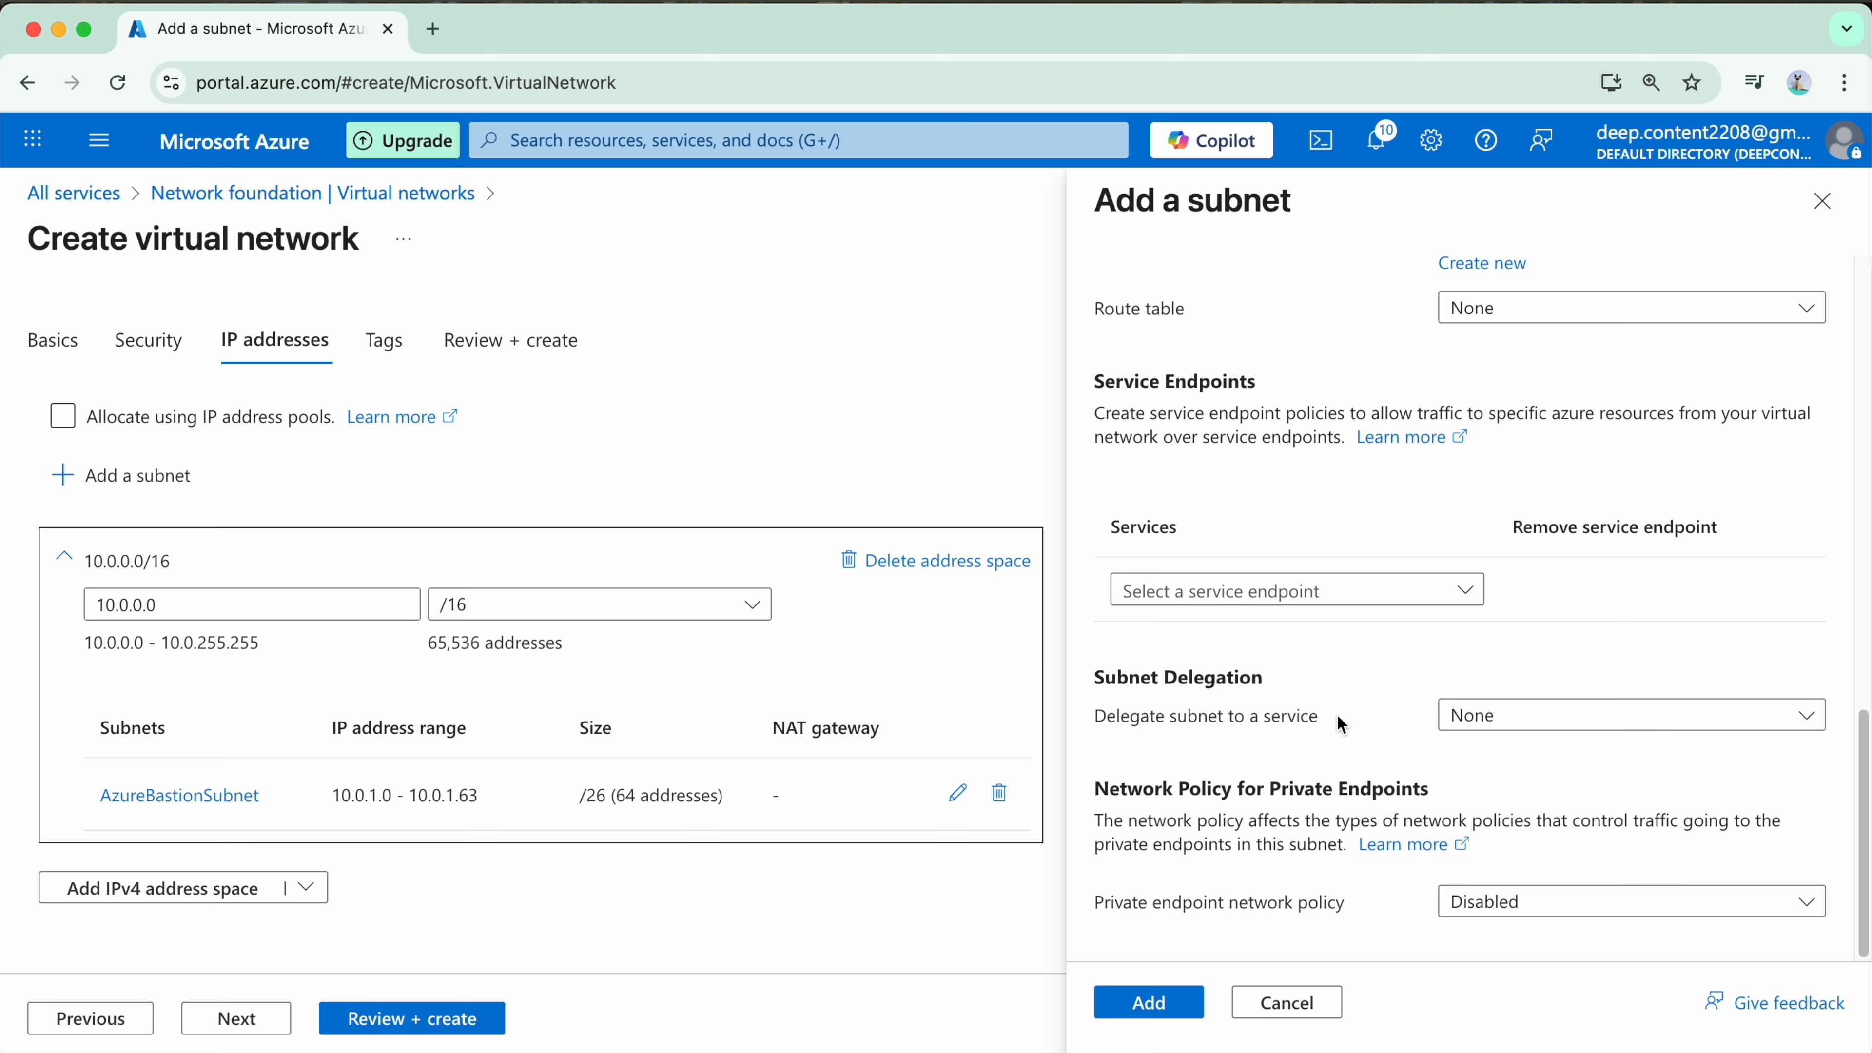
left_click(1148, 1003)
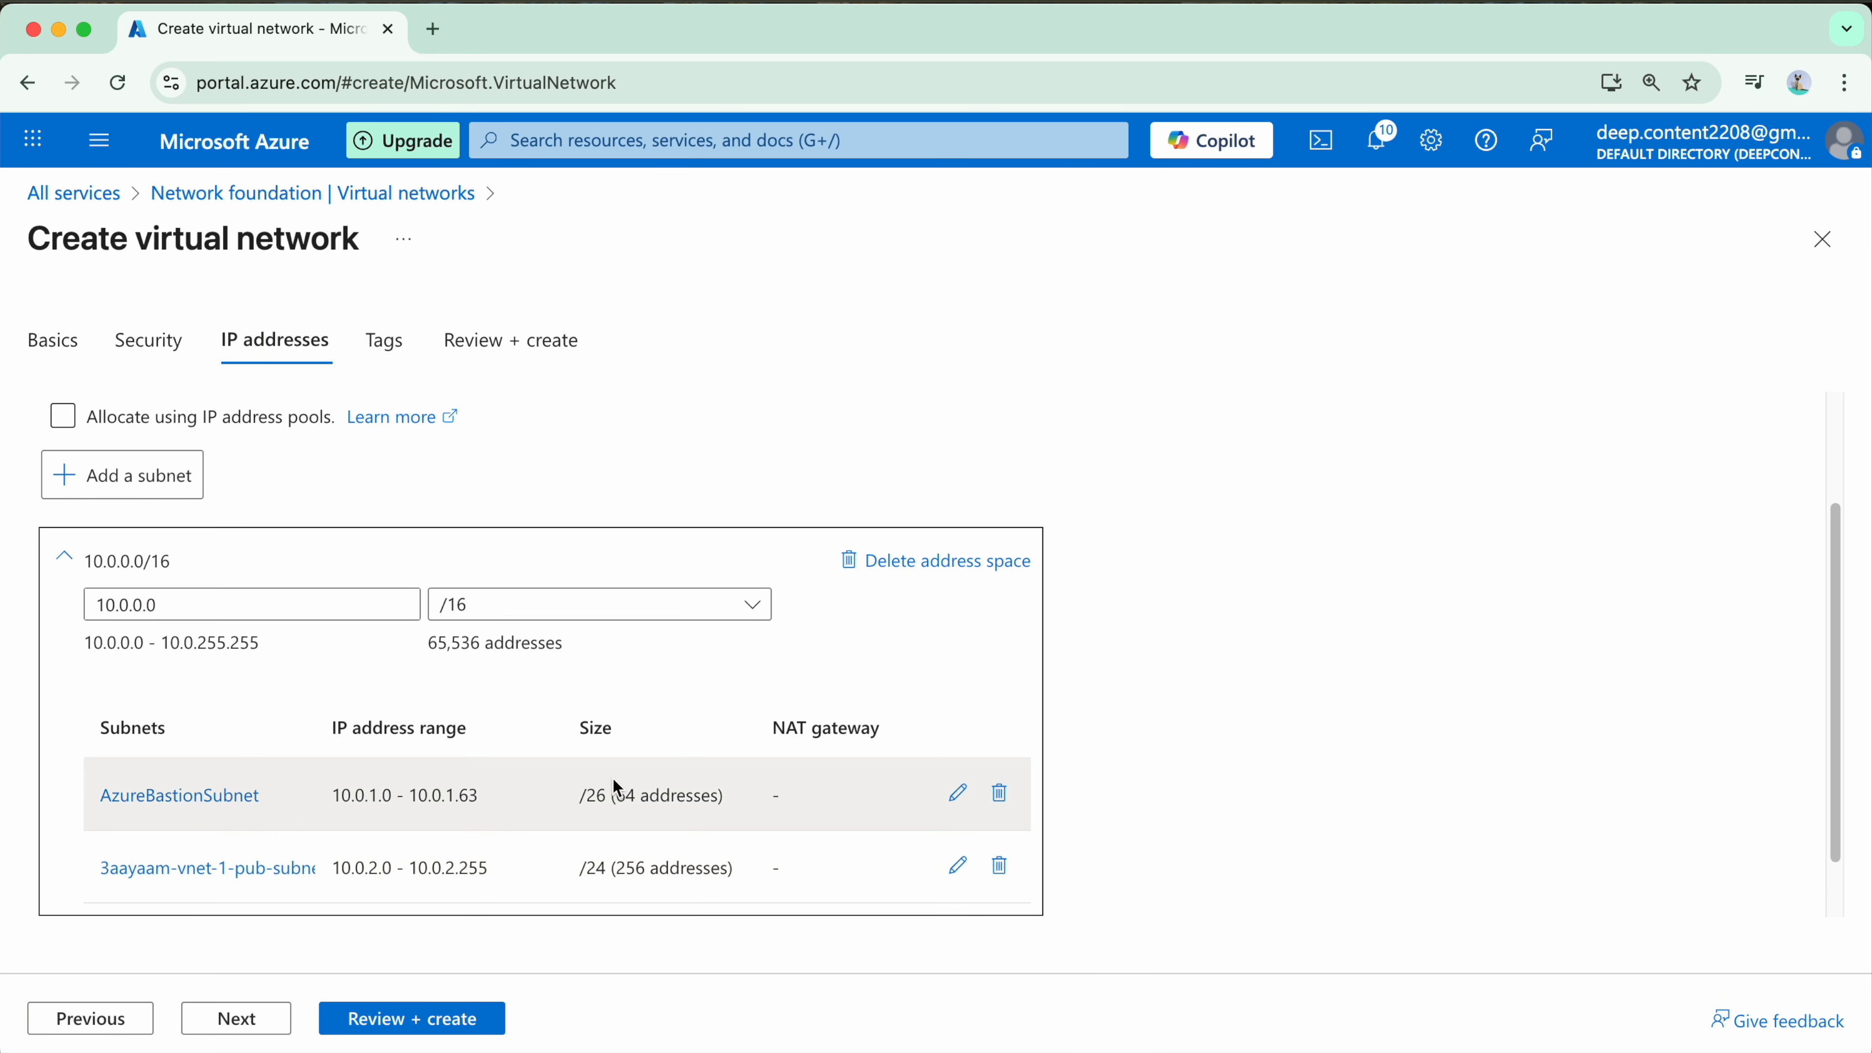
Step: Start adding another subnet with the purpose Default and name it 3aayaam-vnet-1-priv-subnet-1
scroll(664, 885, "down", 1)
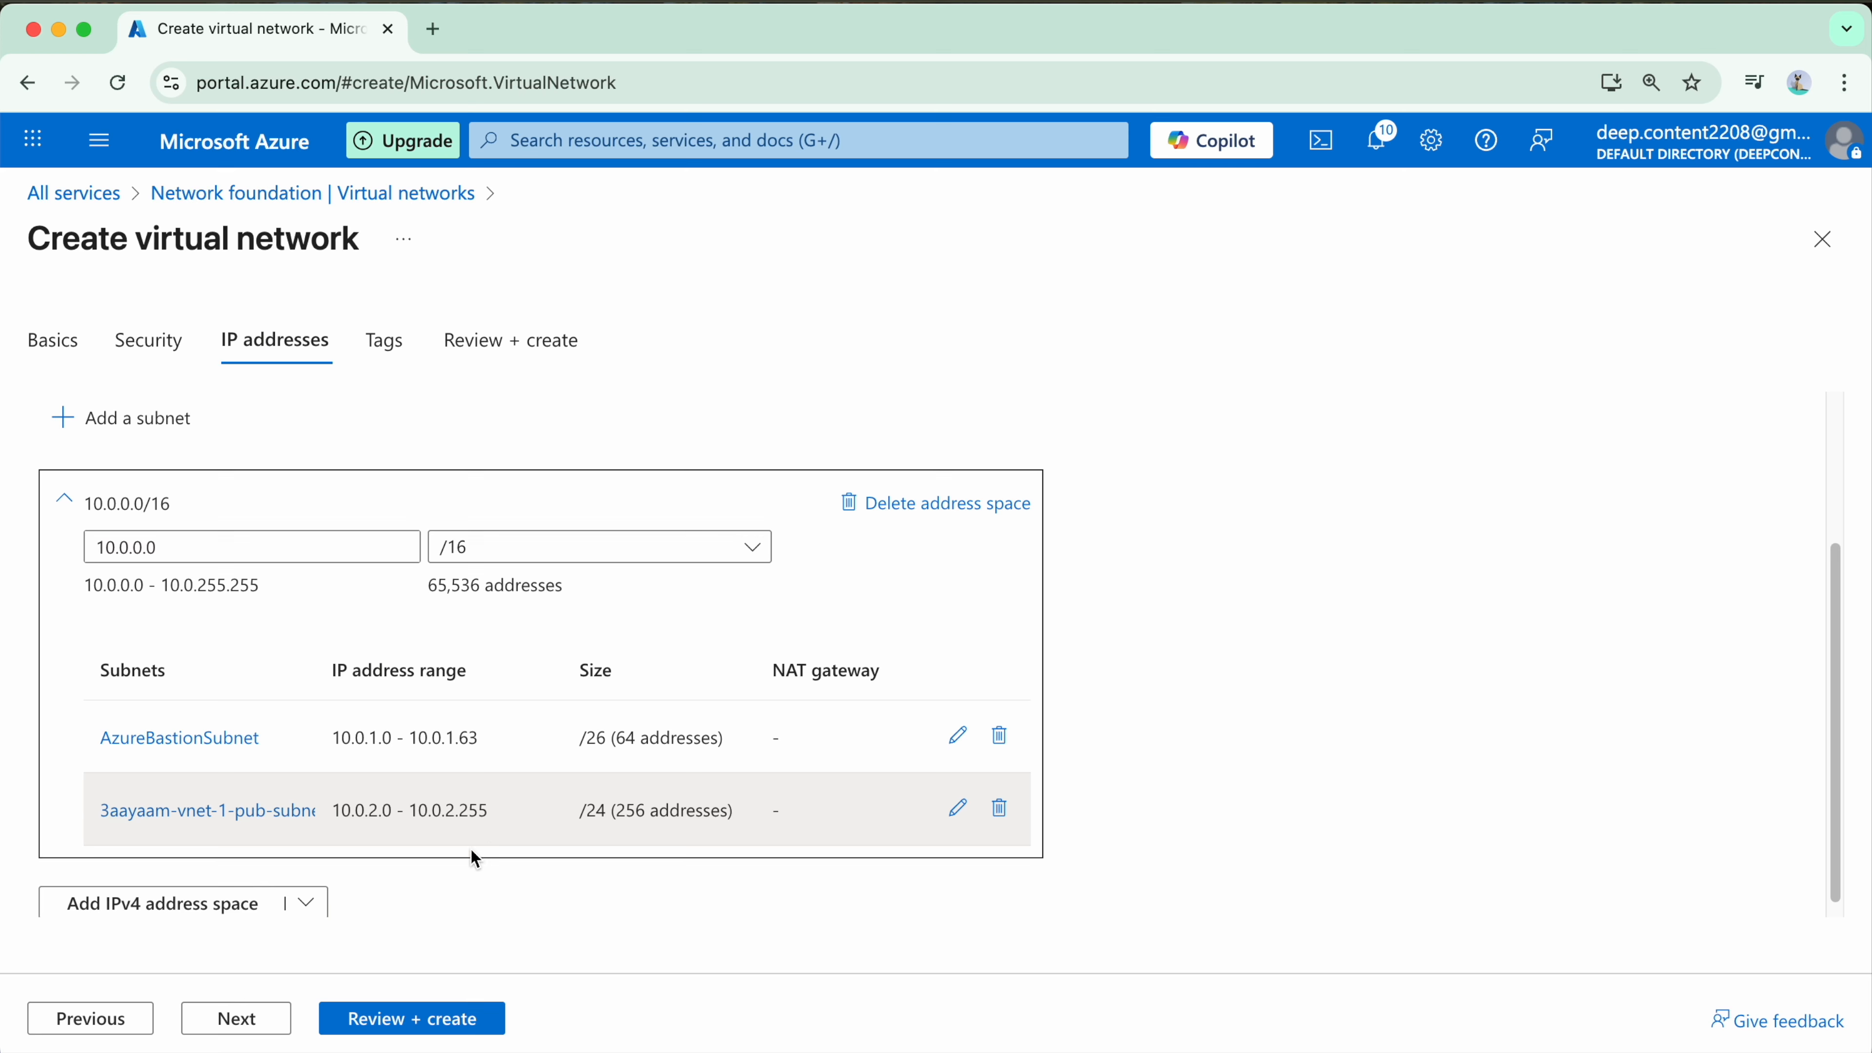
scroll(246, 781, "down", 1)
left_click(131, 402)
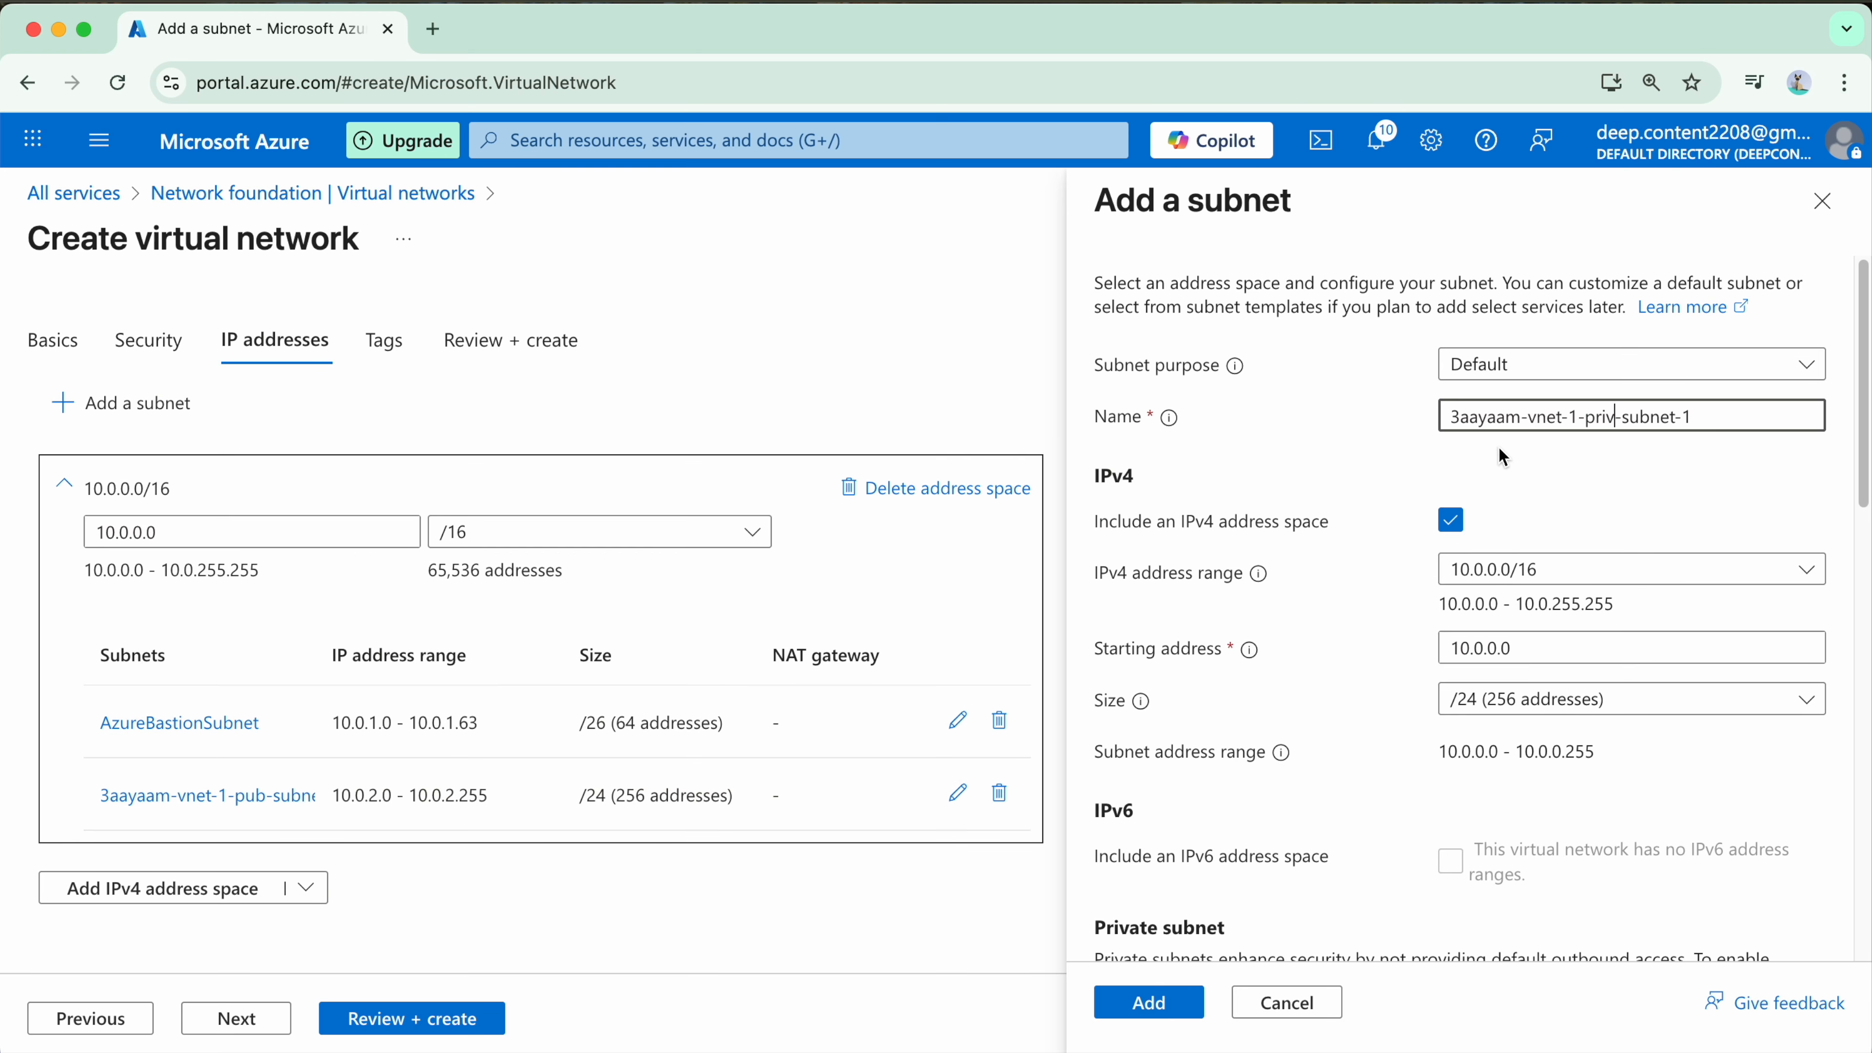
left_click_drag(1775, 411, 1431, 416)
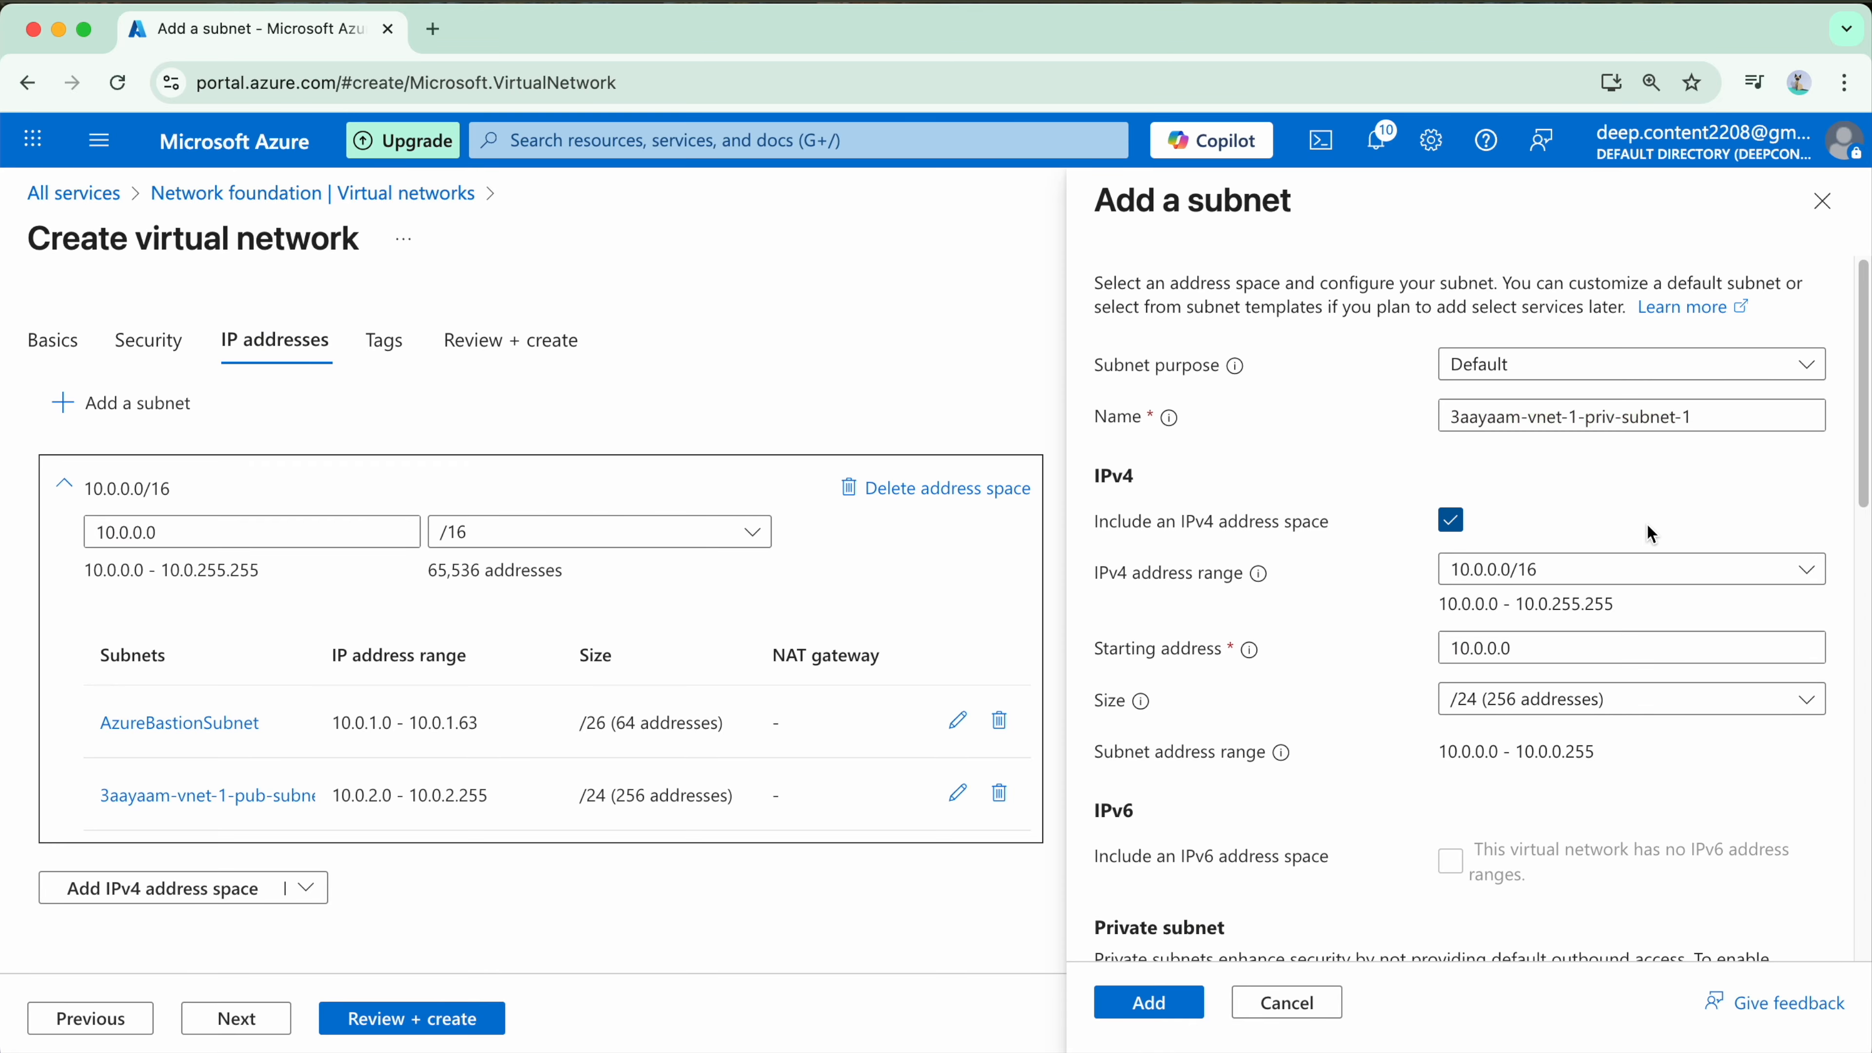
Step: Set the private subnet's starting address to 10.0.20.0 with a /24 size
scroll(1534, 531, "down", 1)
left_click(1503, 598)
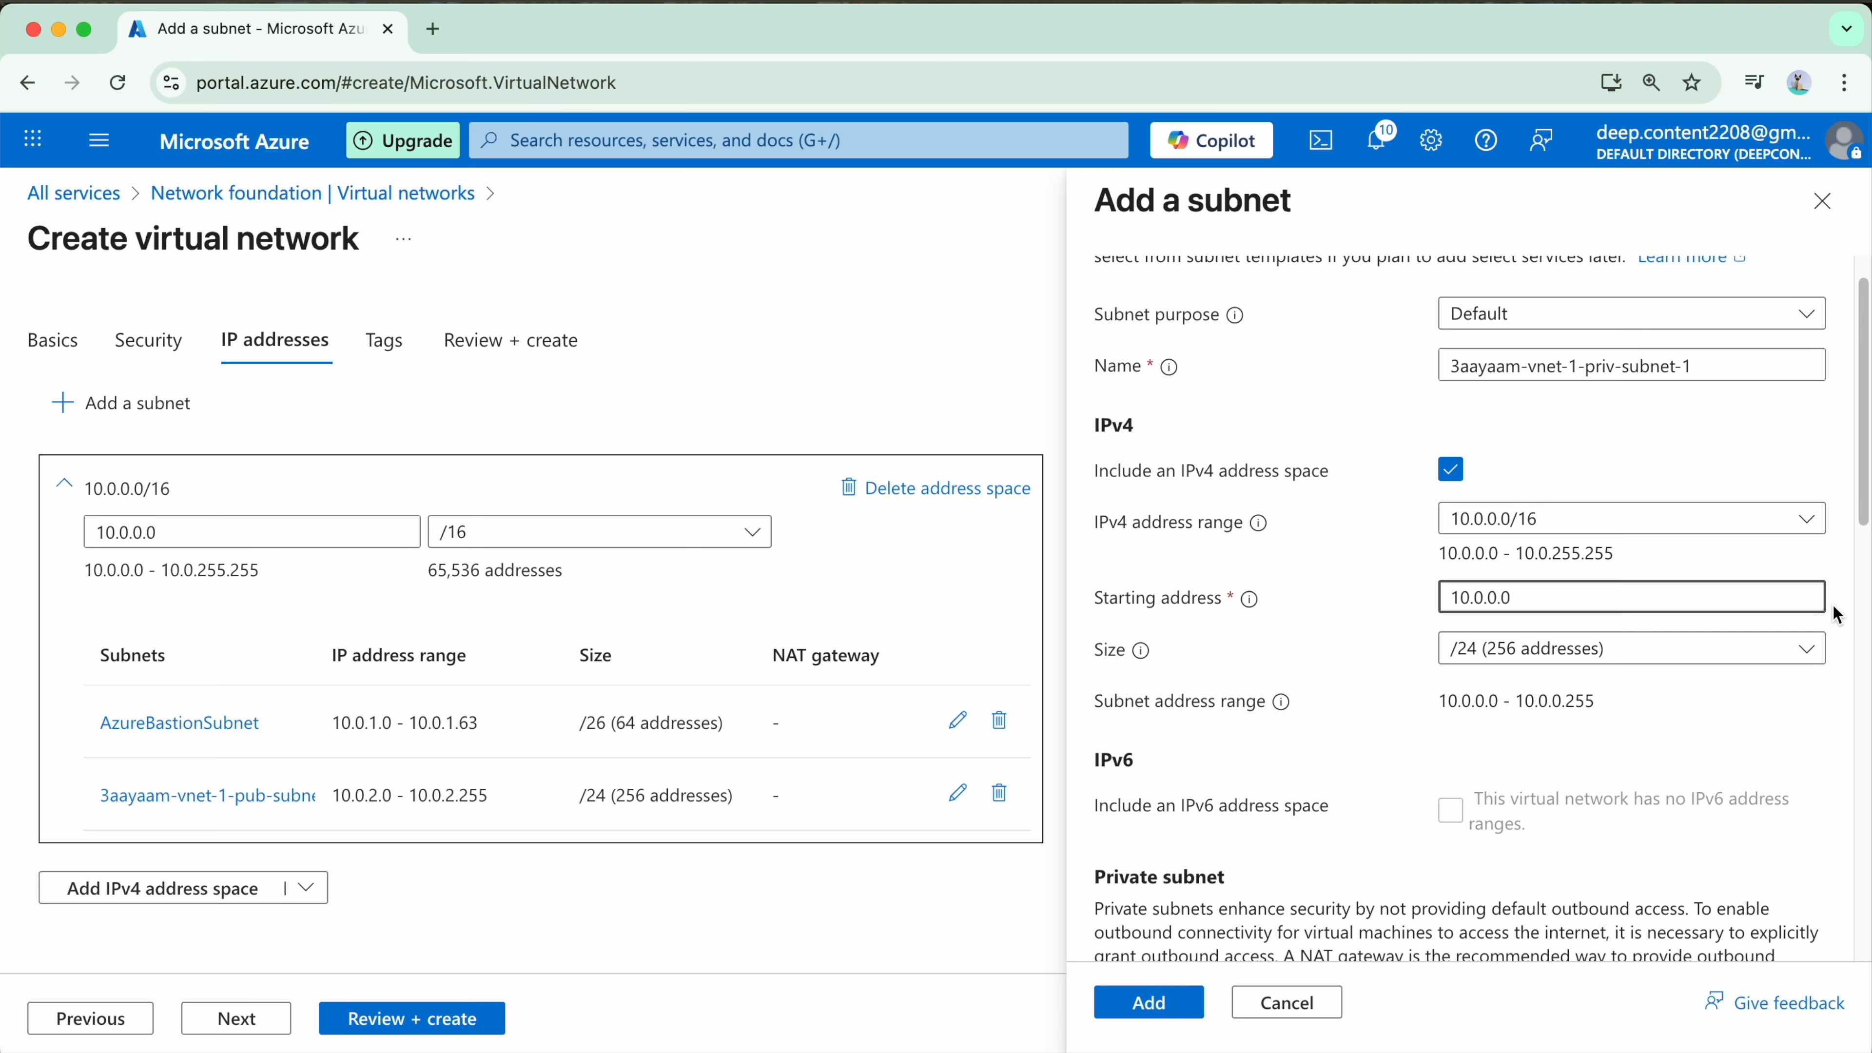
key("Left")
type("2")
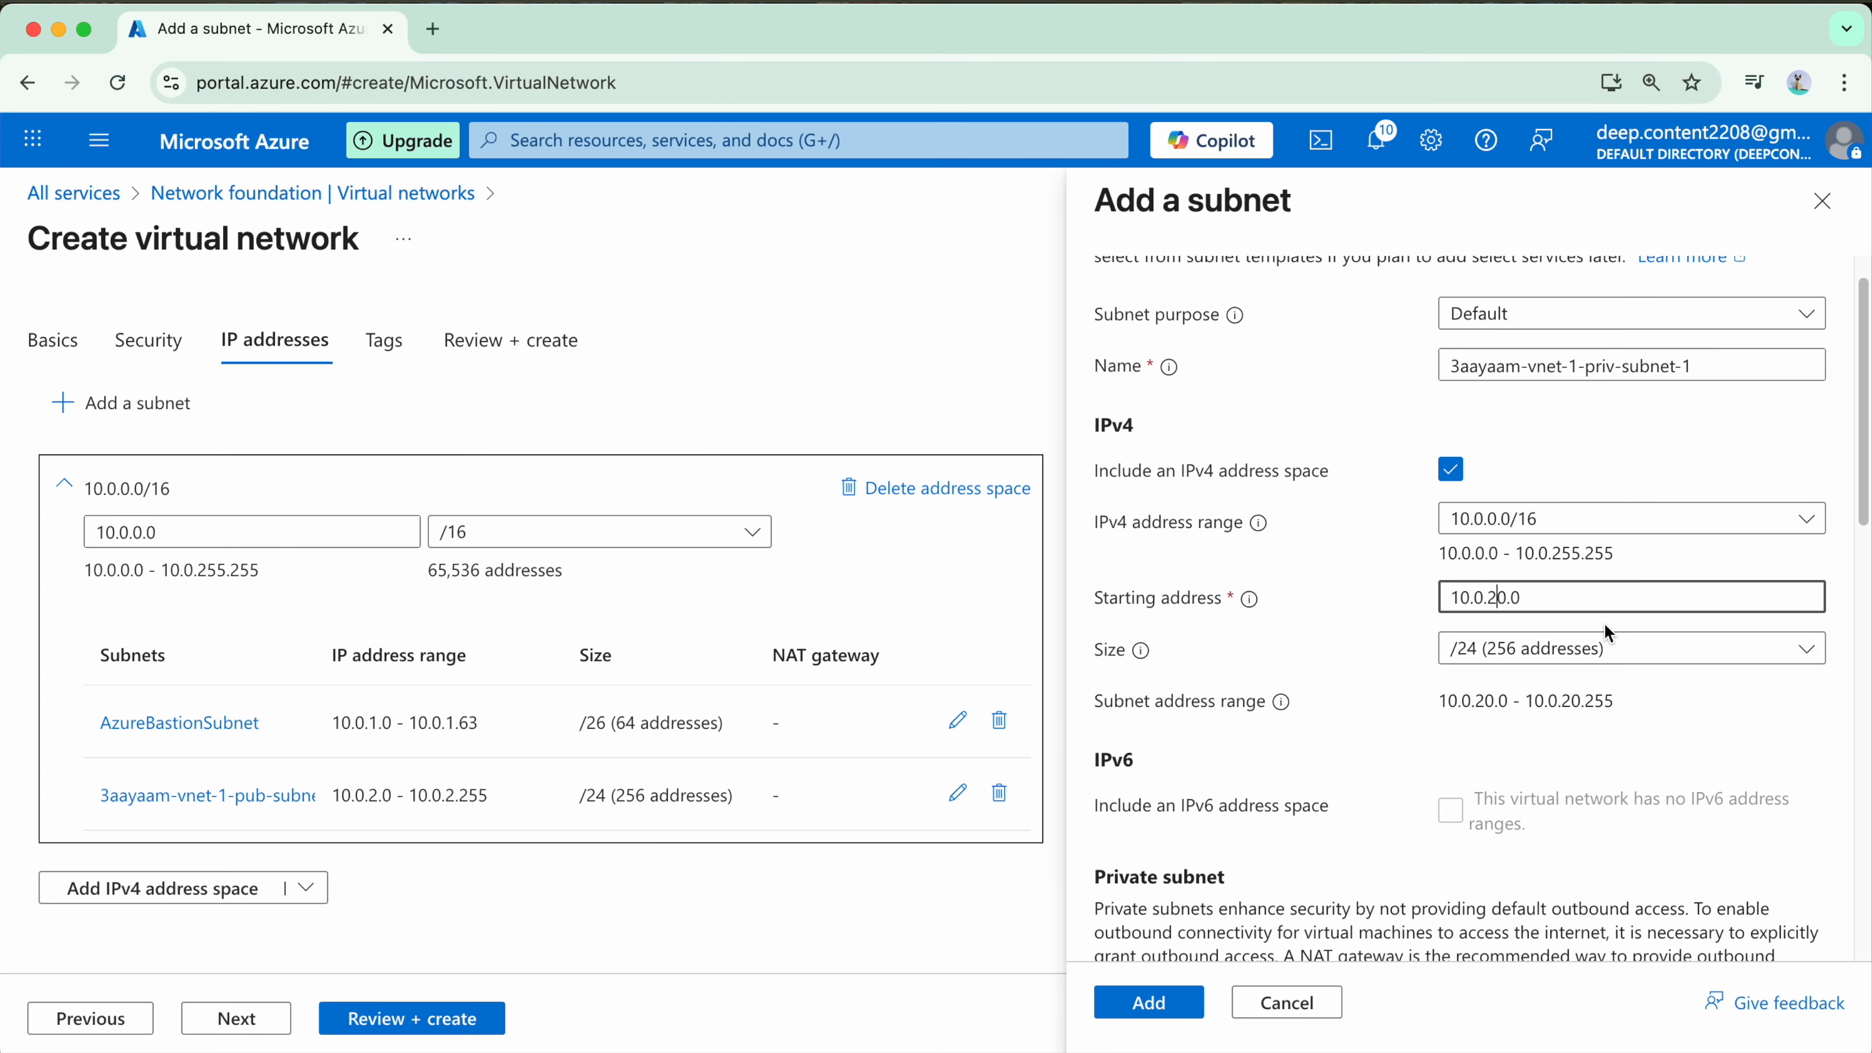
Step: Enable the private subnet option, which removes default outbound access, for 3aayaam-vnet-1-priv-subnet-1
scroll(1480, 623, "down", 5)
scroll(1463, 593, "down", 9)
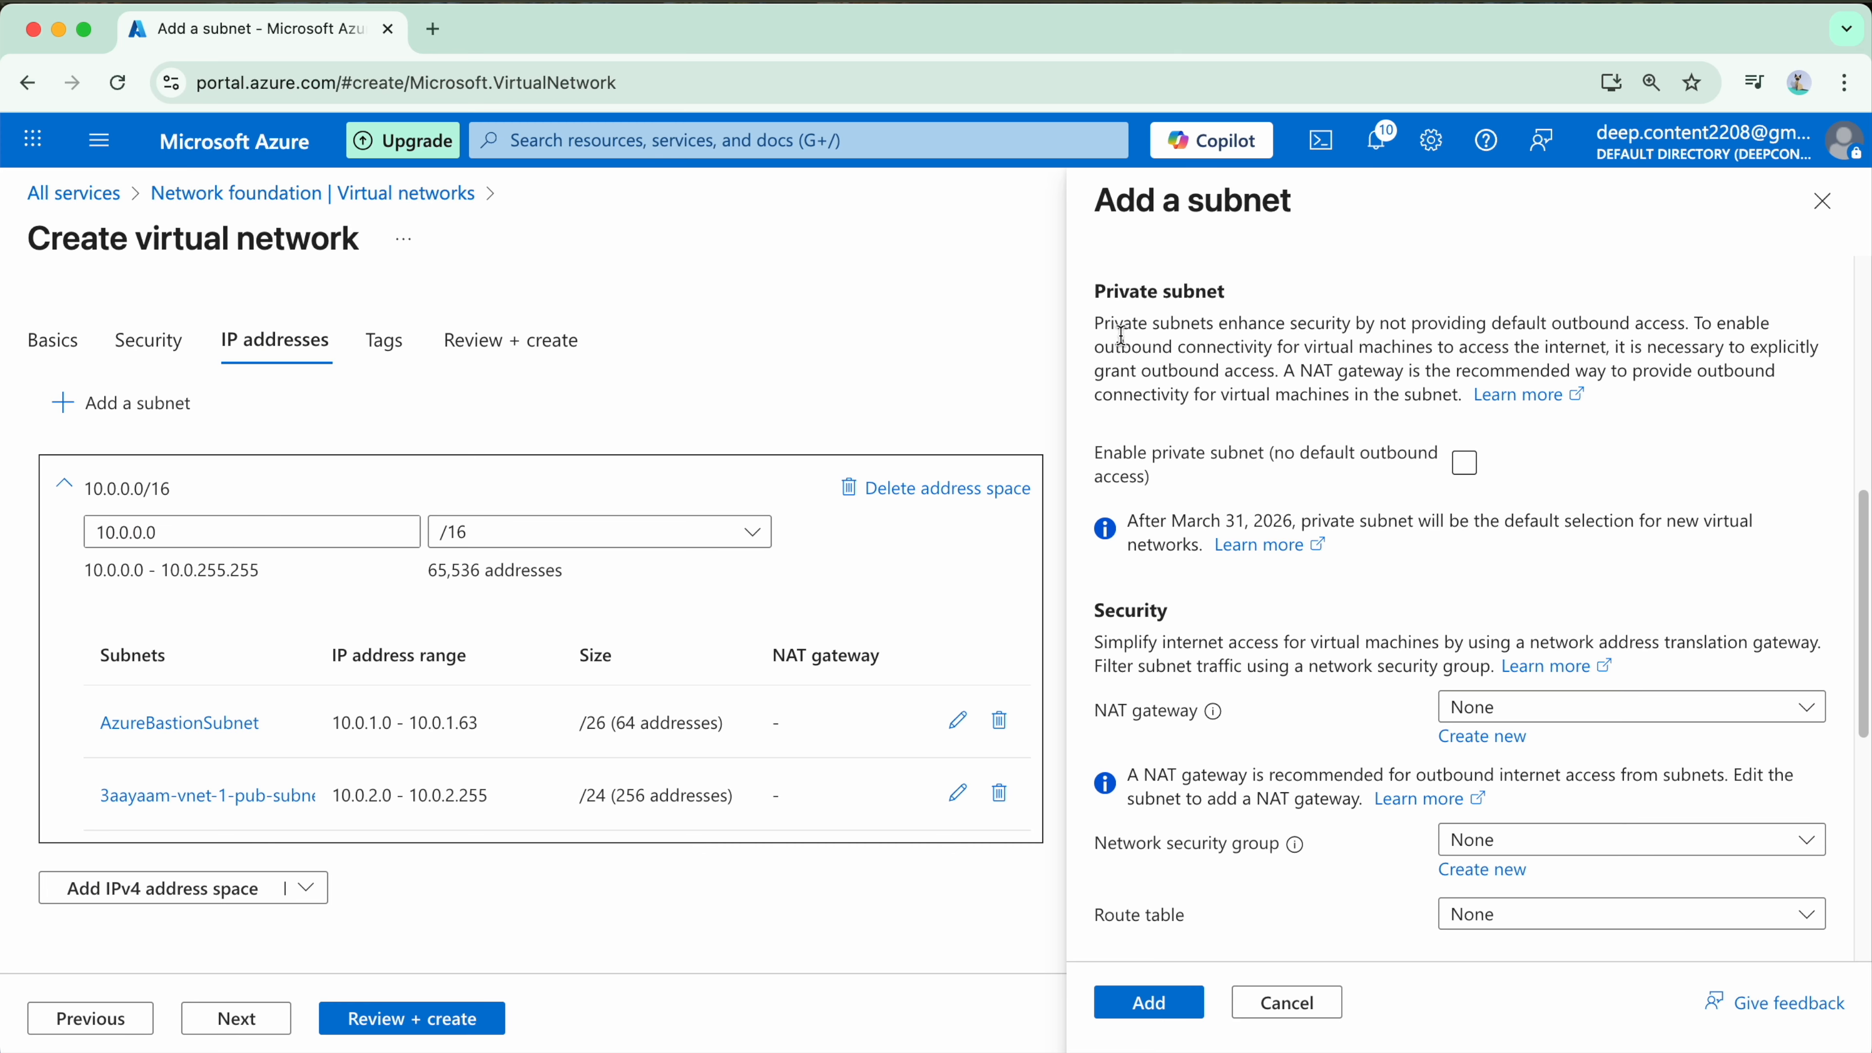
left_click_drag(1086, 293, 1228, 293)
left_click_drag(1095, 459, 1238, 475)
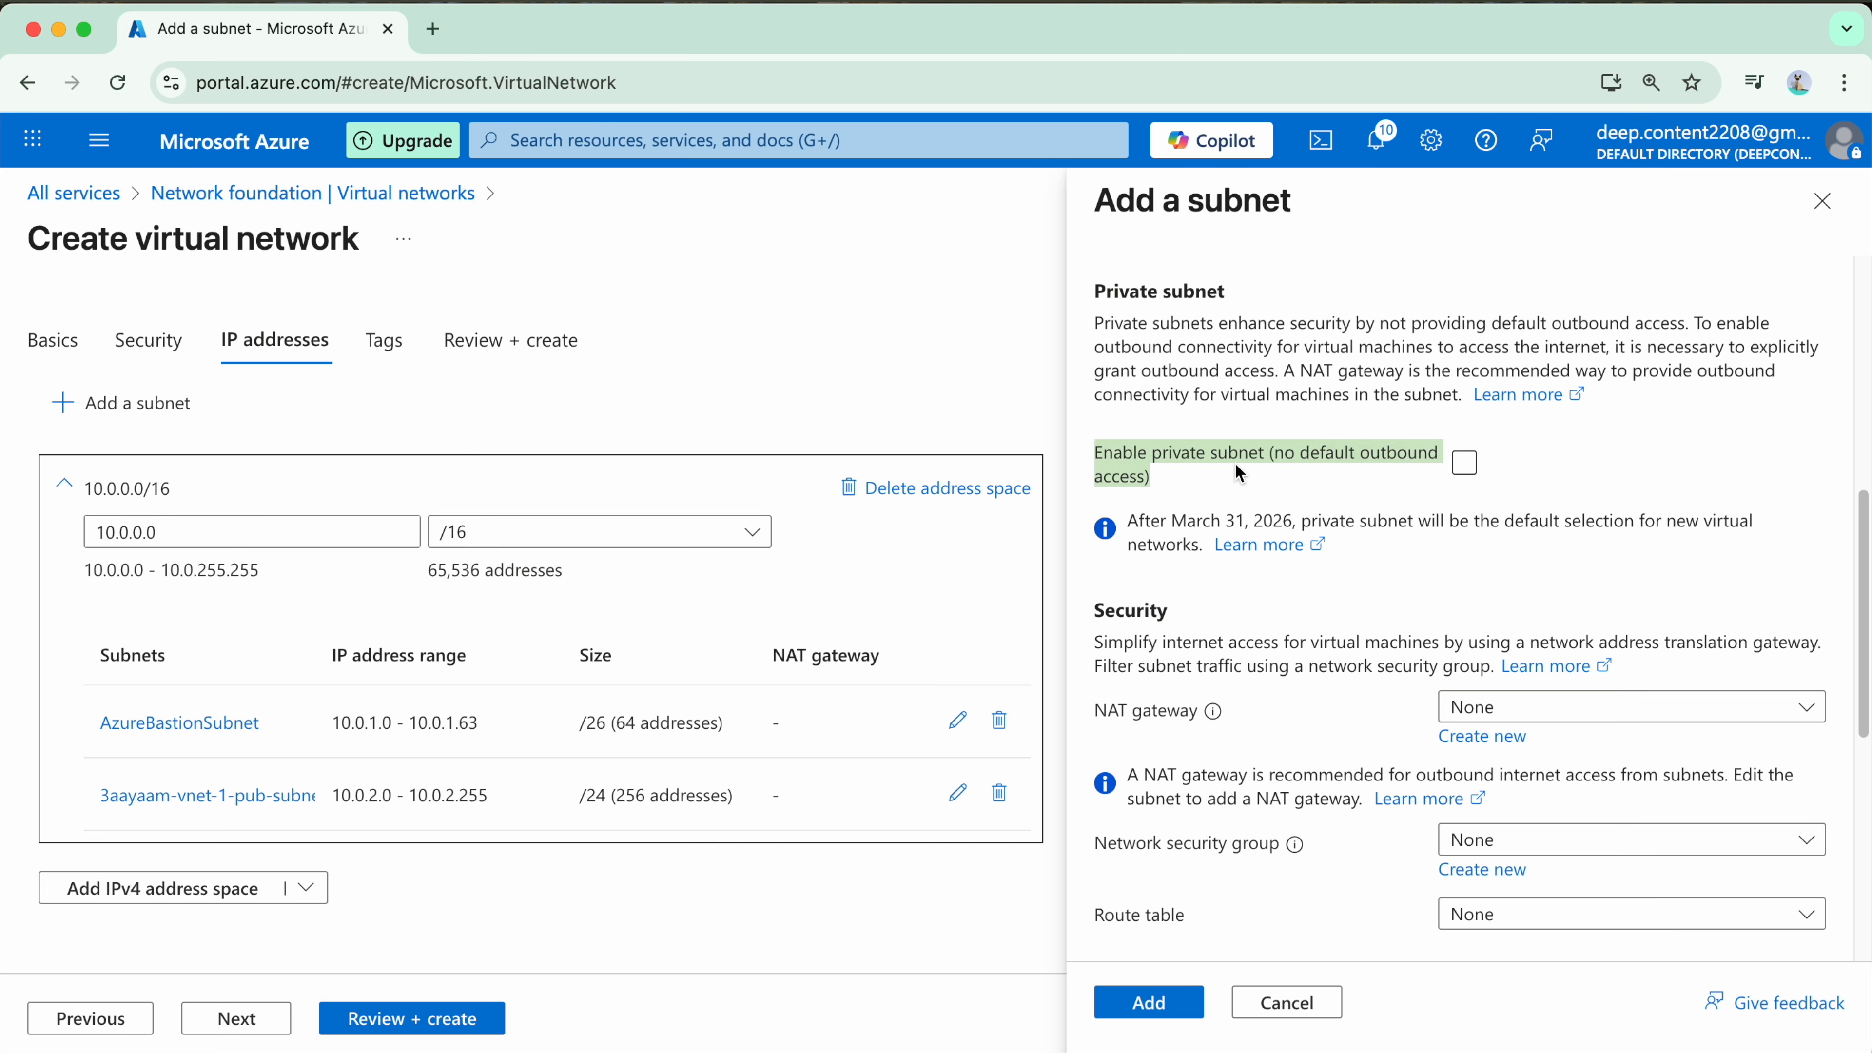
left_click(1300, 510)
left_click(1464, 463)
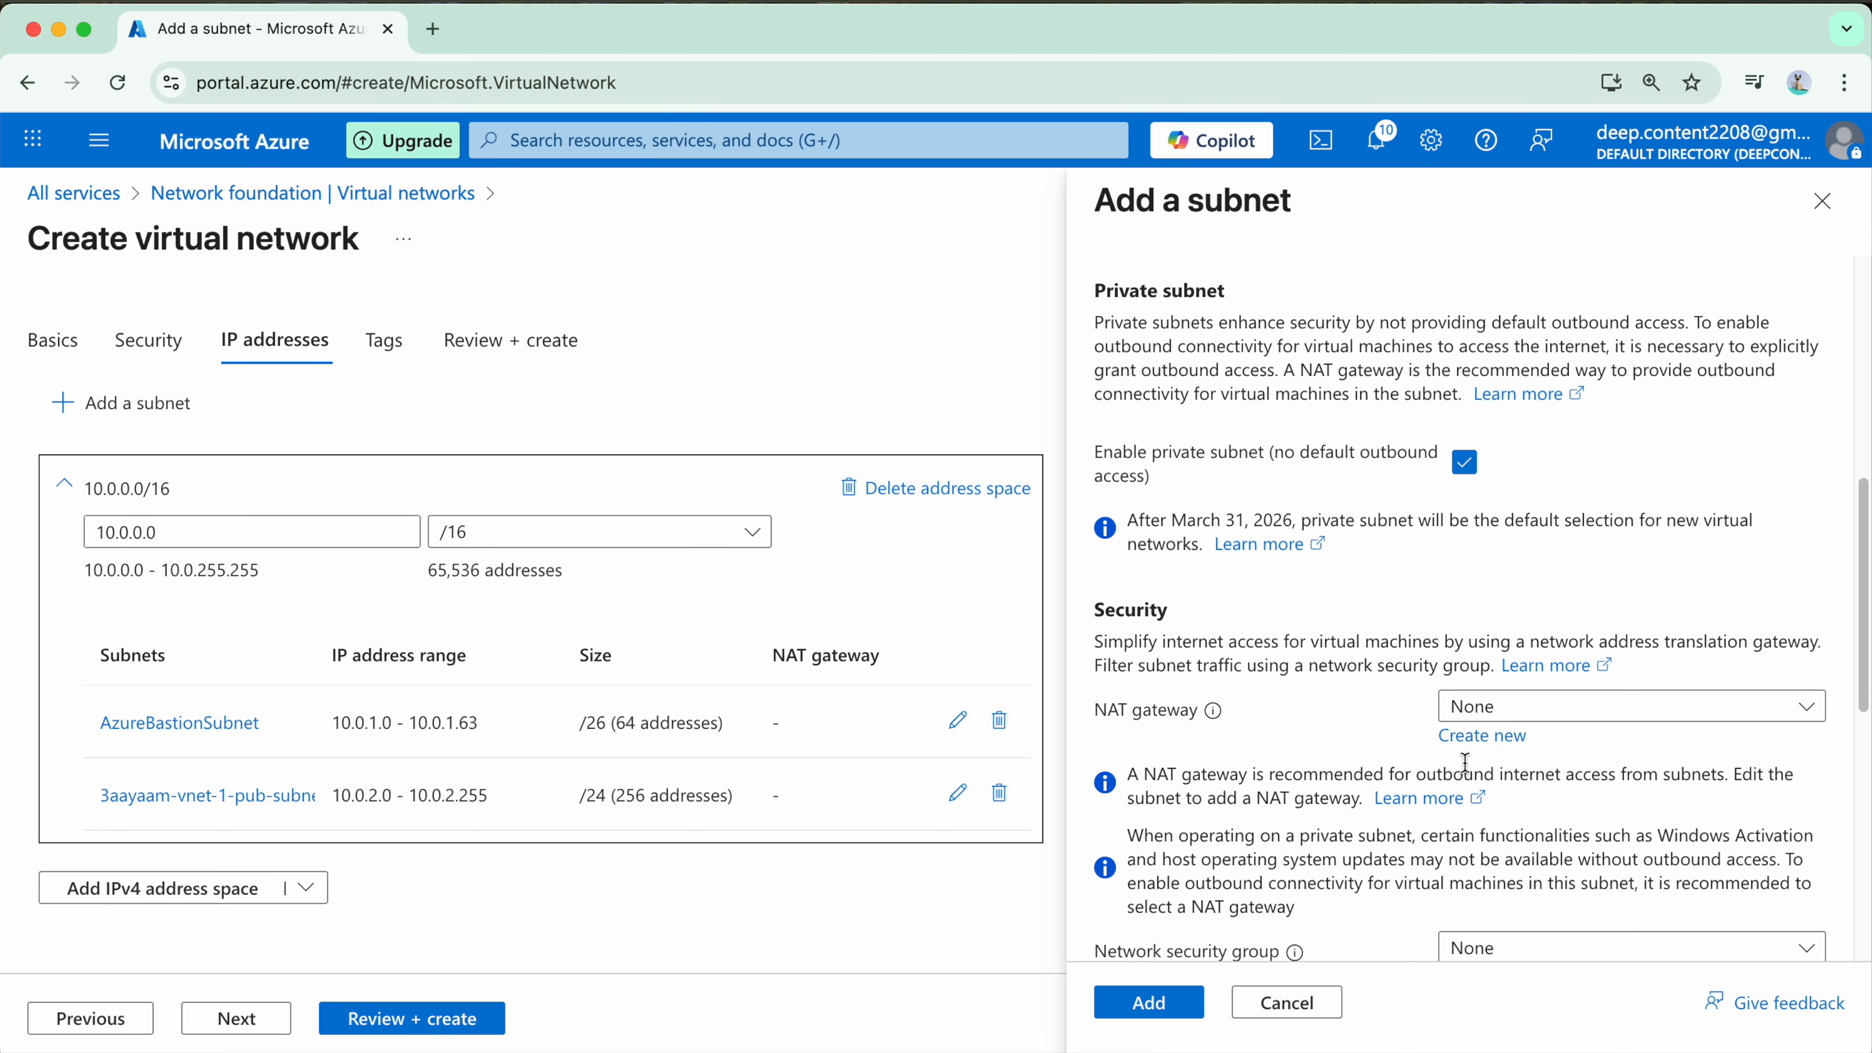
Step: Leave the NAT gateway, network security group, route table and delegation at None and add the private subnet to the address space
scroll(1464, 763, "down", 5)
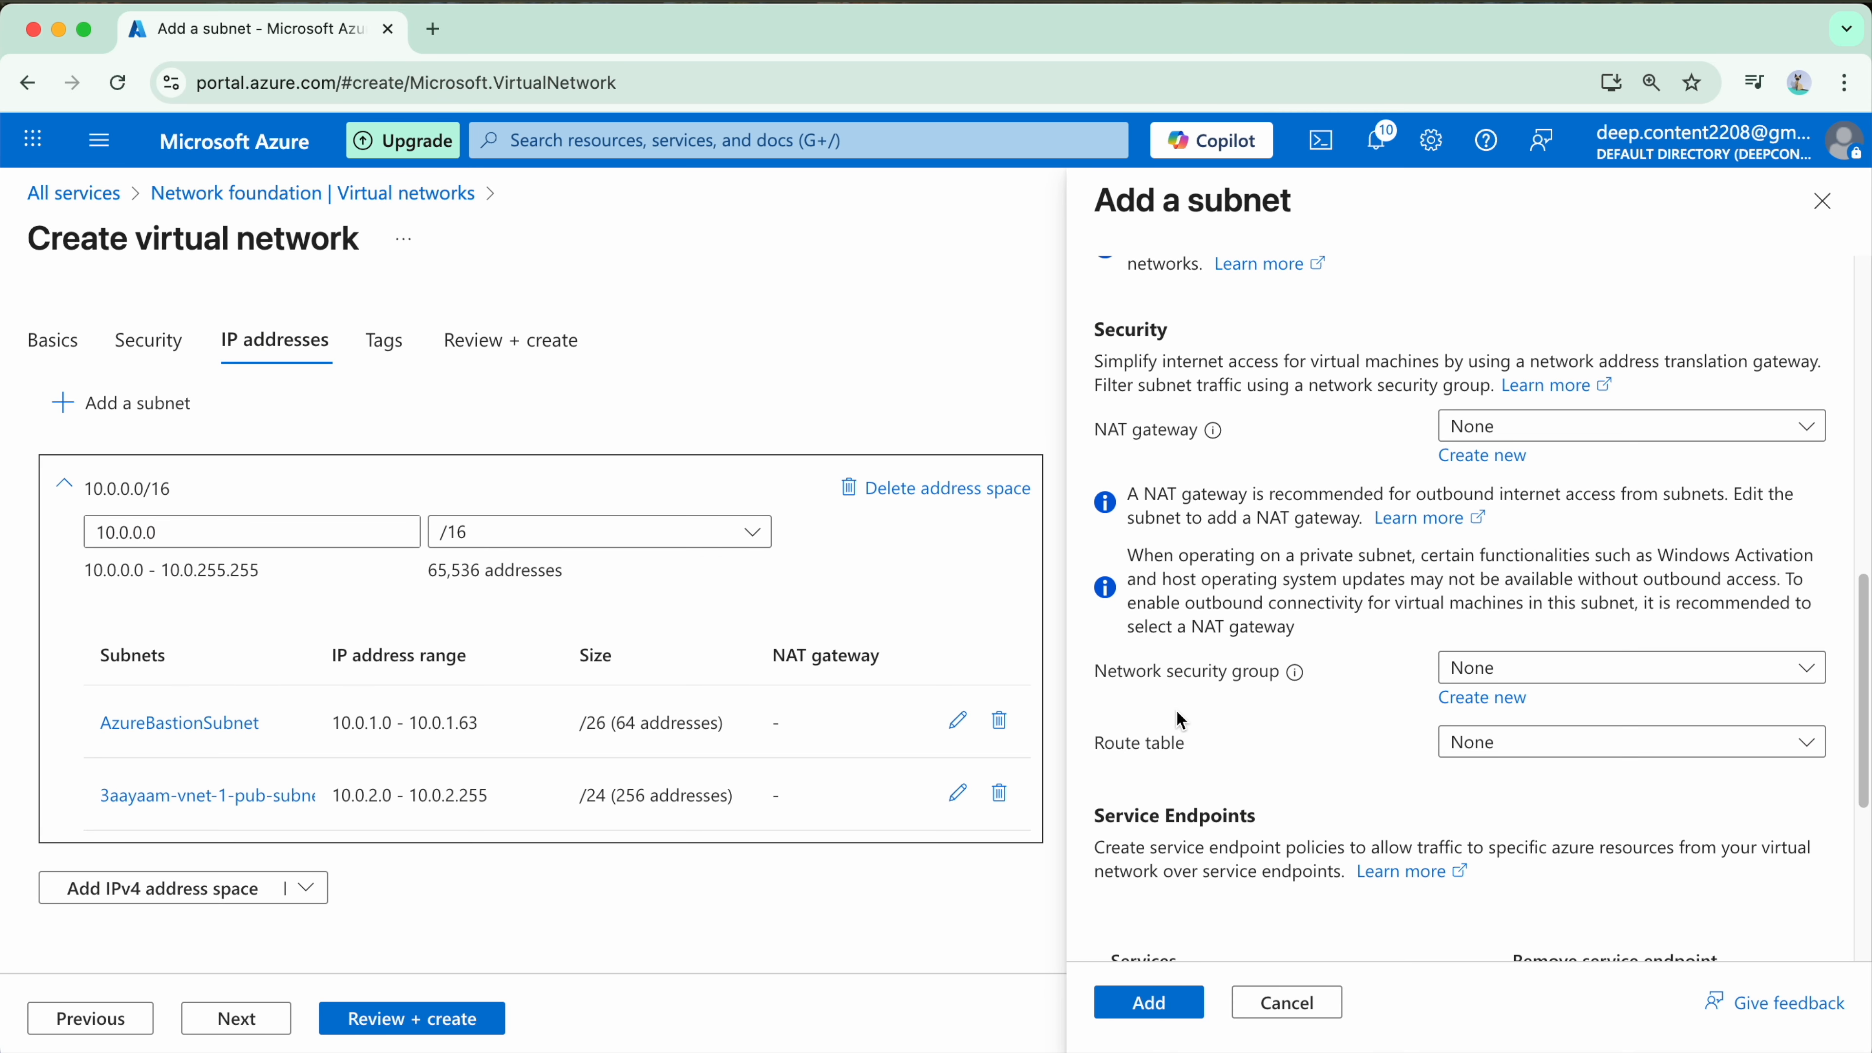
scroll(1150, 701, "down", 1)
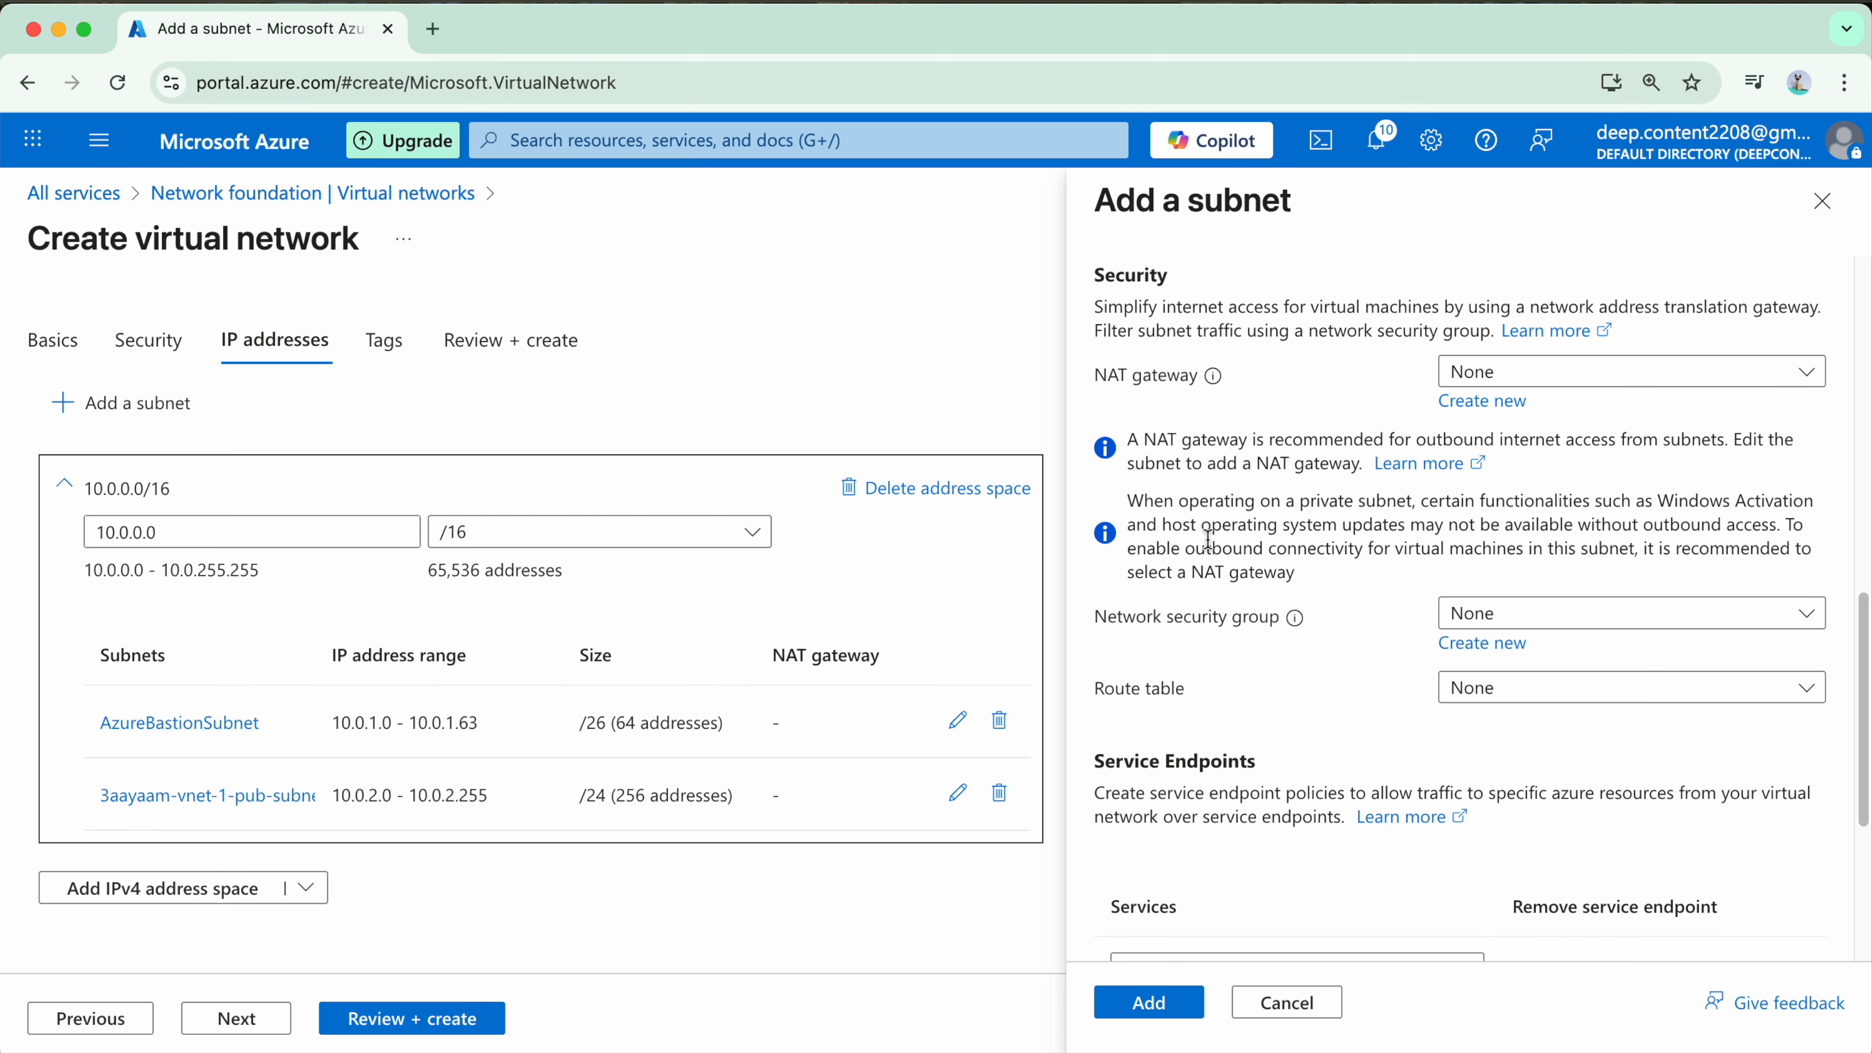
scroll(1358, 693, "down", 2)
scroll(1358, 694, "down", 5)
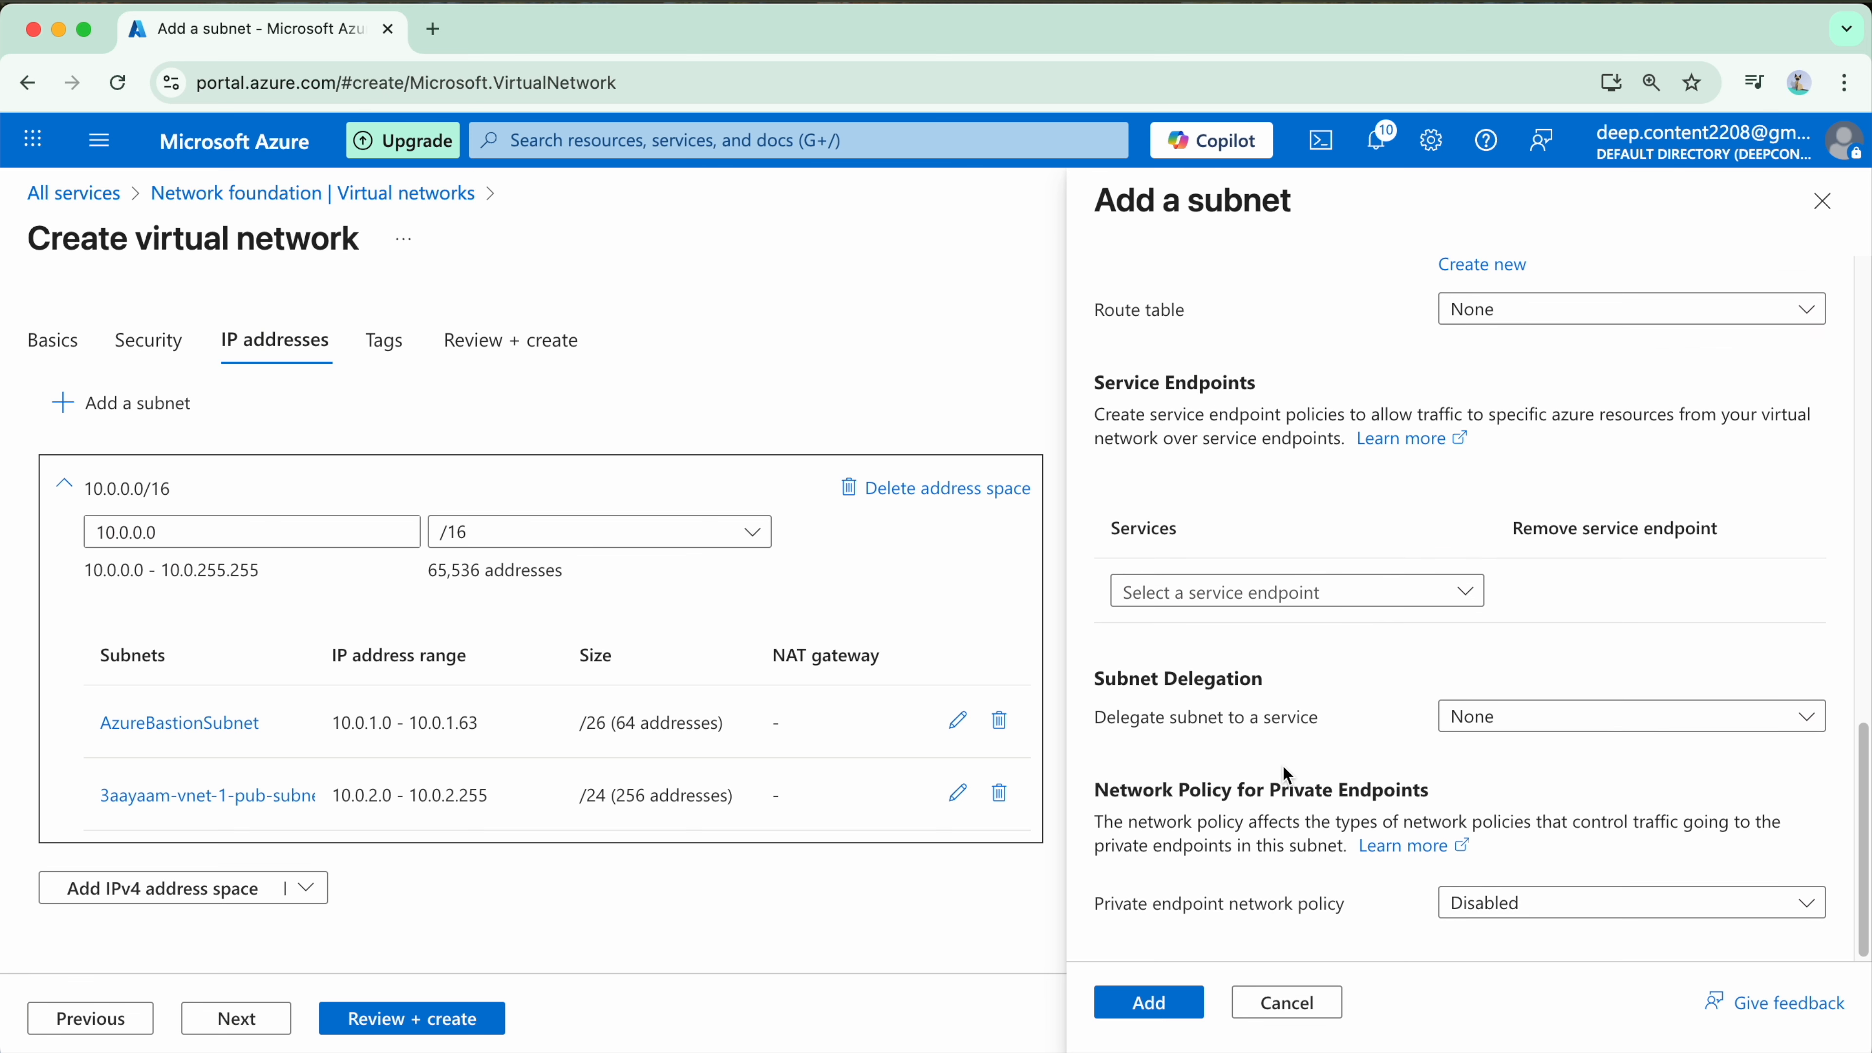
left_click(1135, 1010)
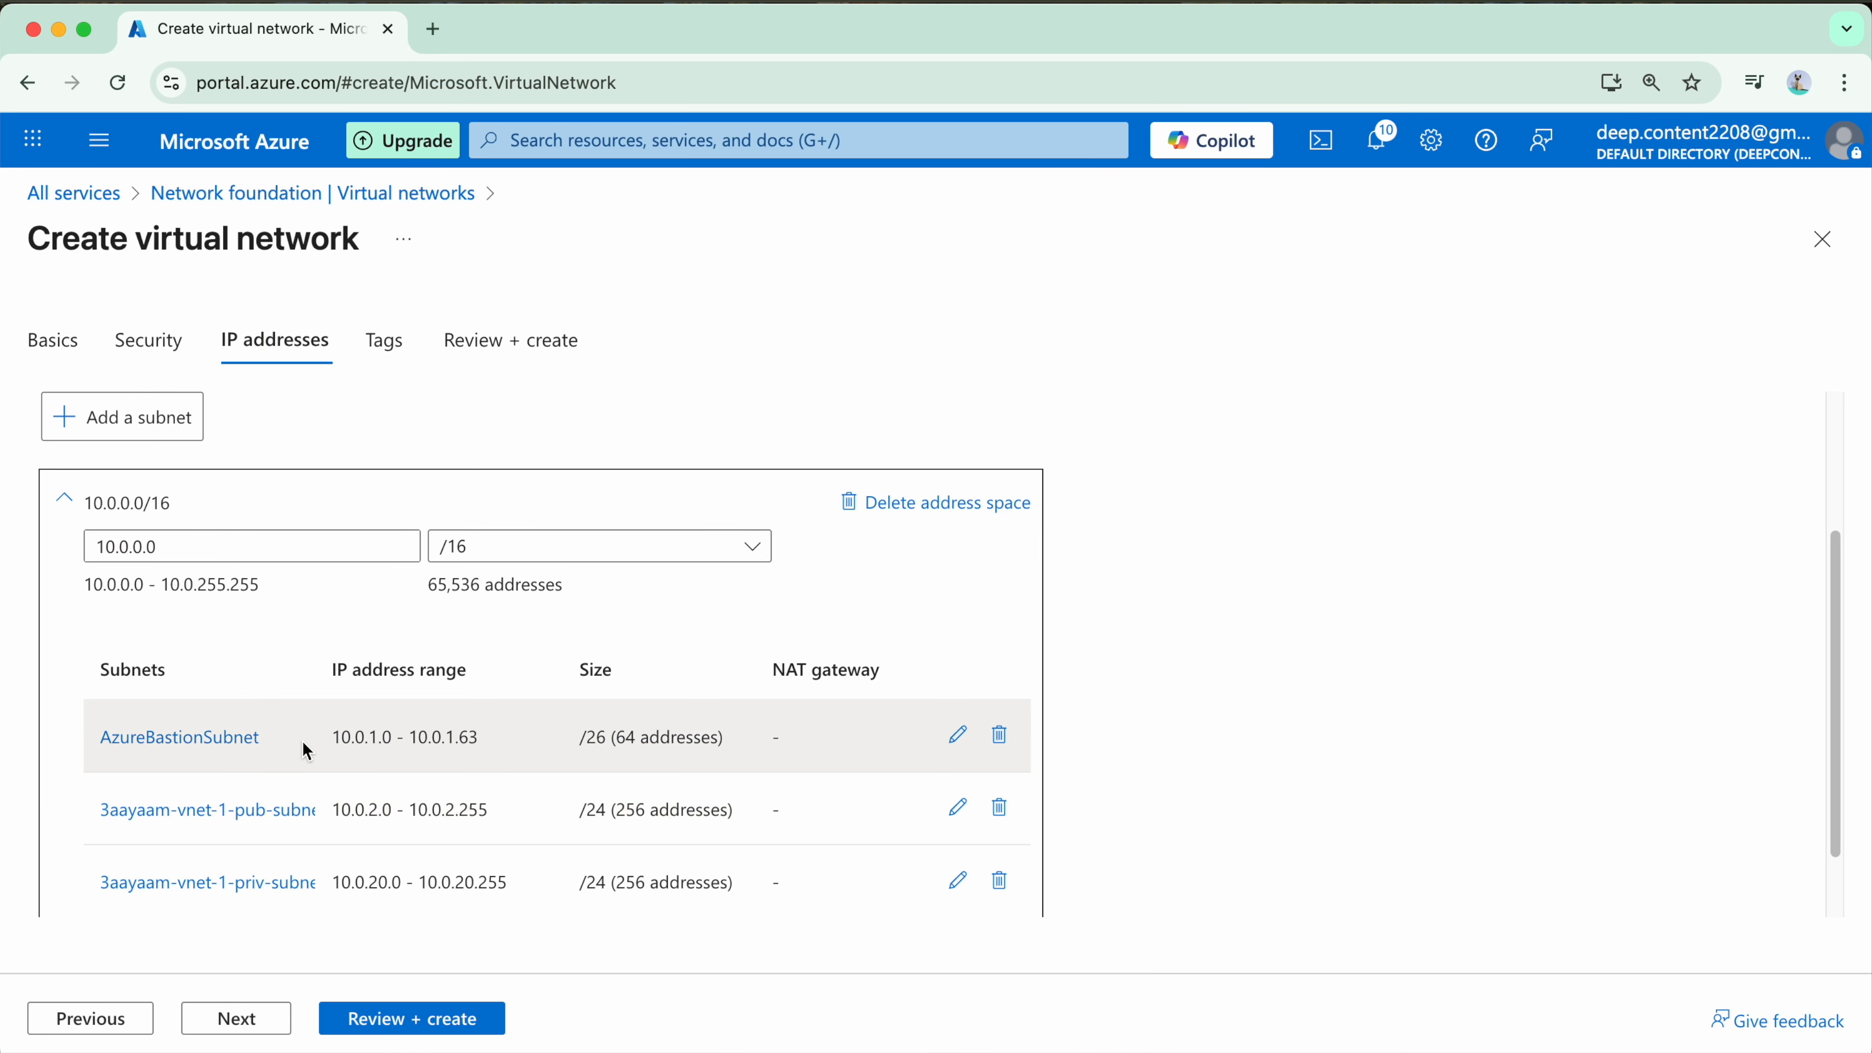
Step: Tag all resources with Name 3aayaam-vnet-1, Env 3aayaam and Purpose Training, then review the configuration and create the virtual network
scroll(305, 751, "down", 2)
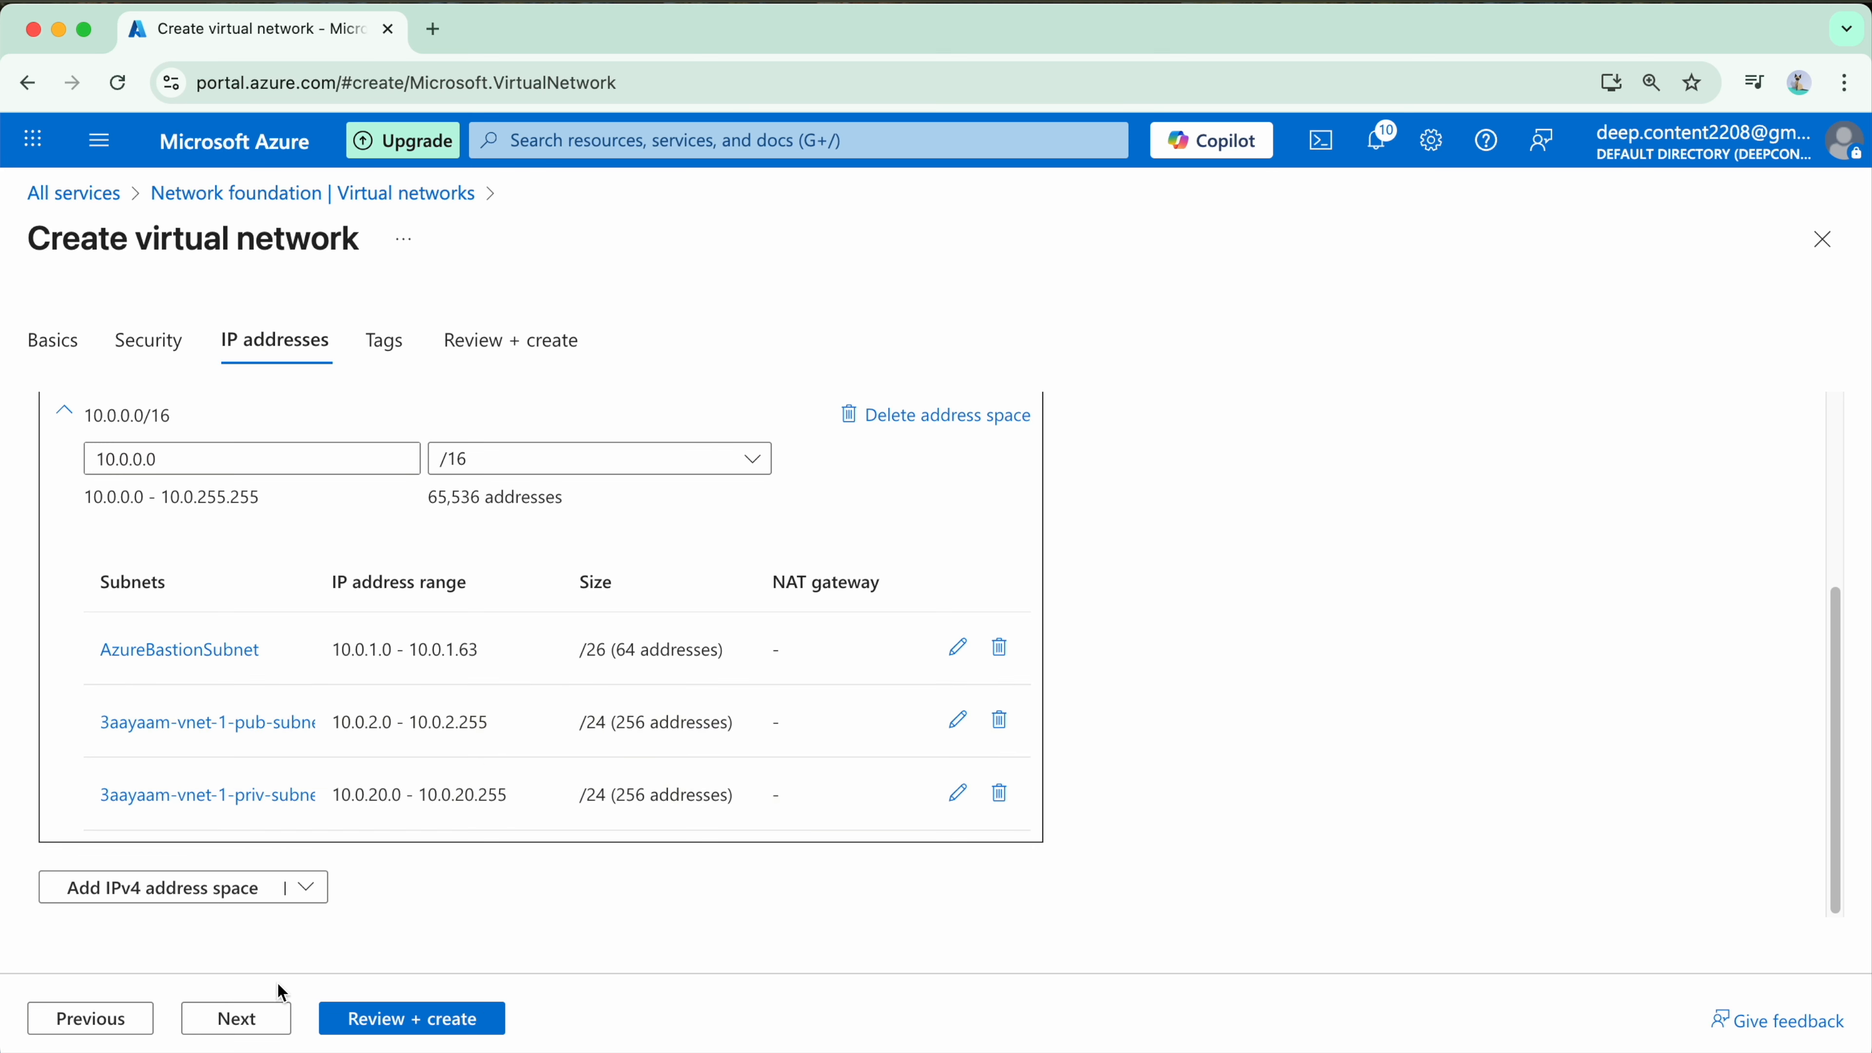
left_click(237, 1018)
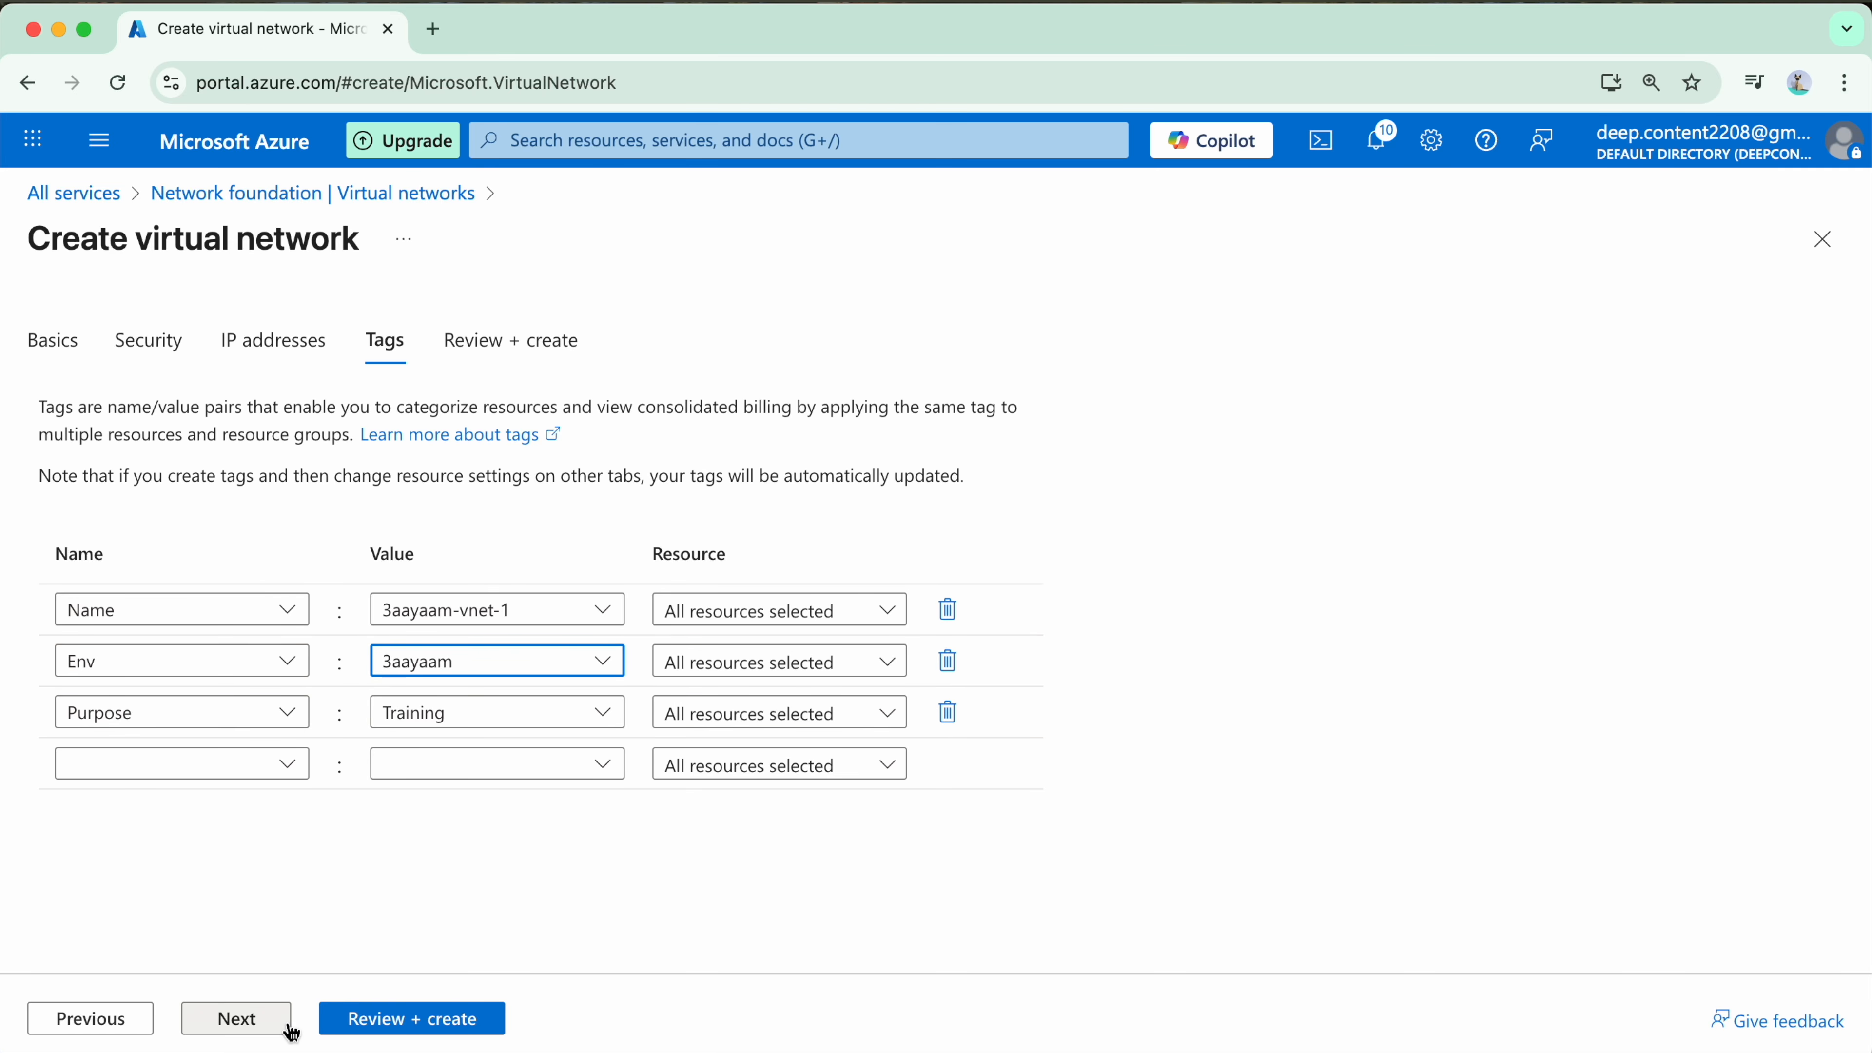
left_click(238, 1021)
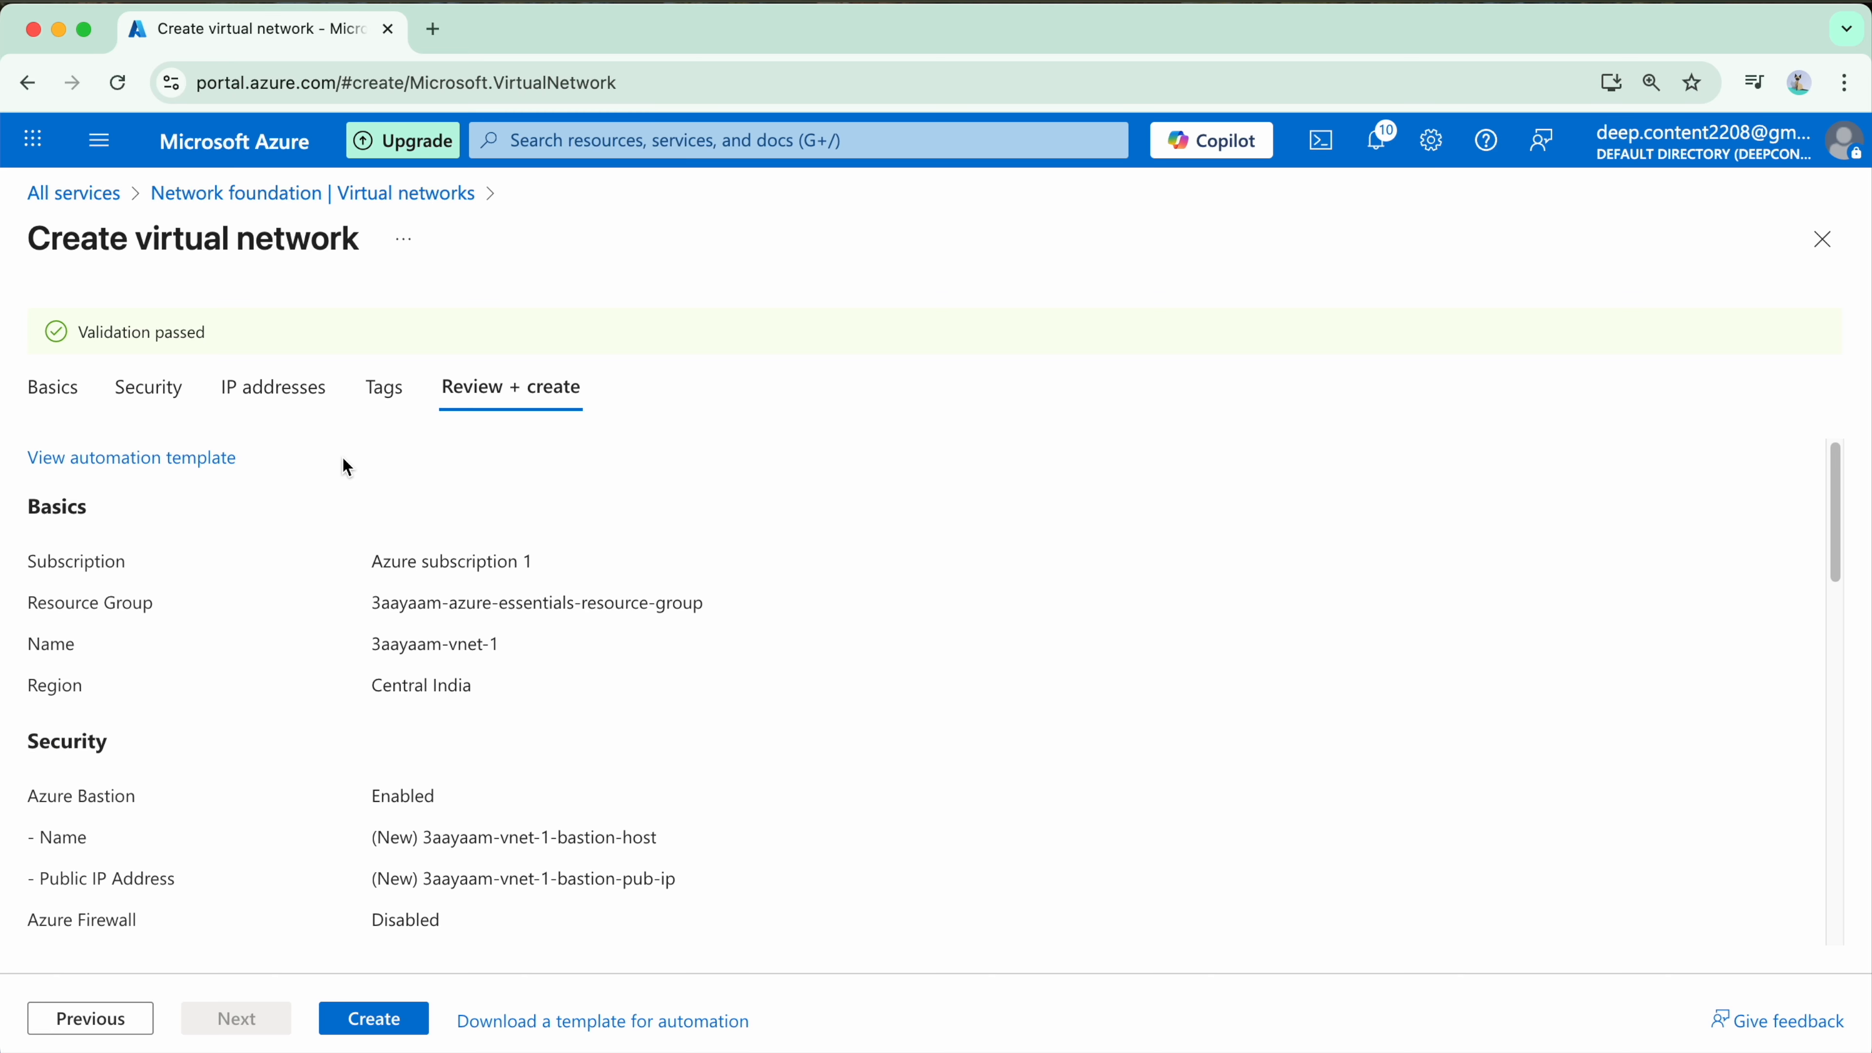
scroll(225, 714, "down", 1)
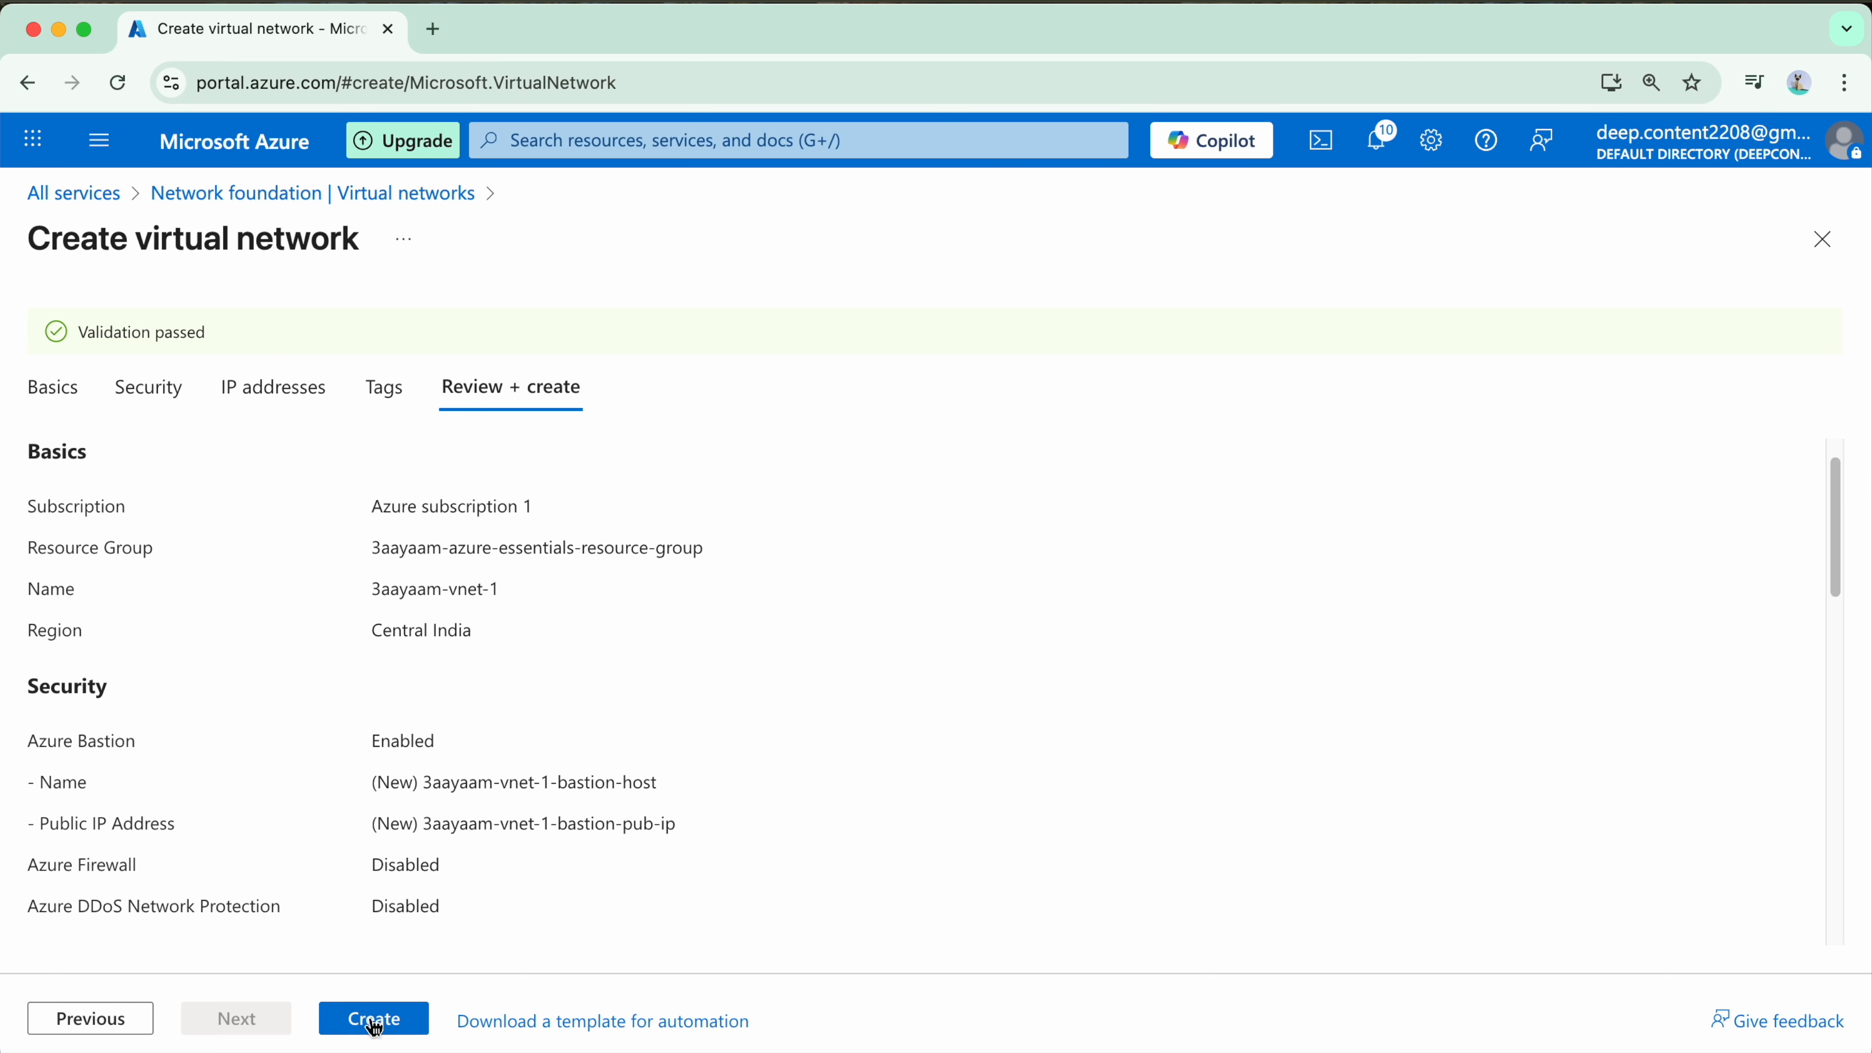
left_click(393, 1029)
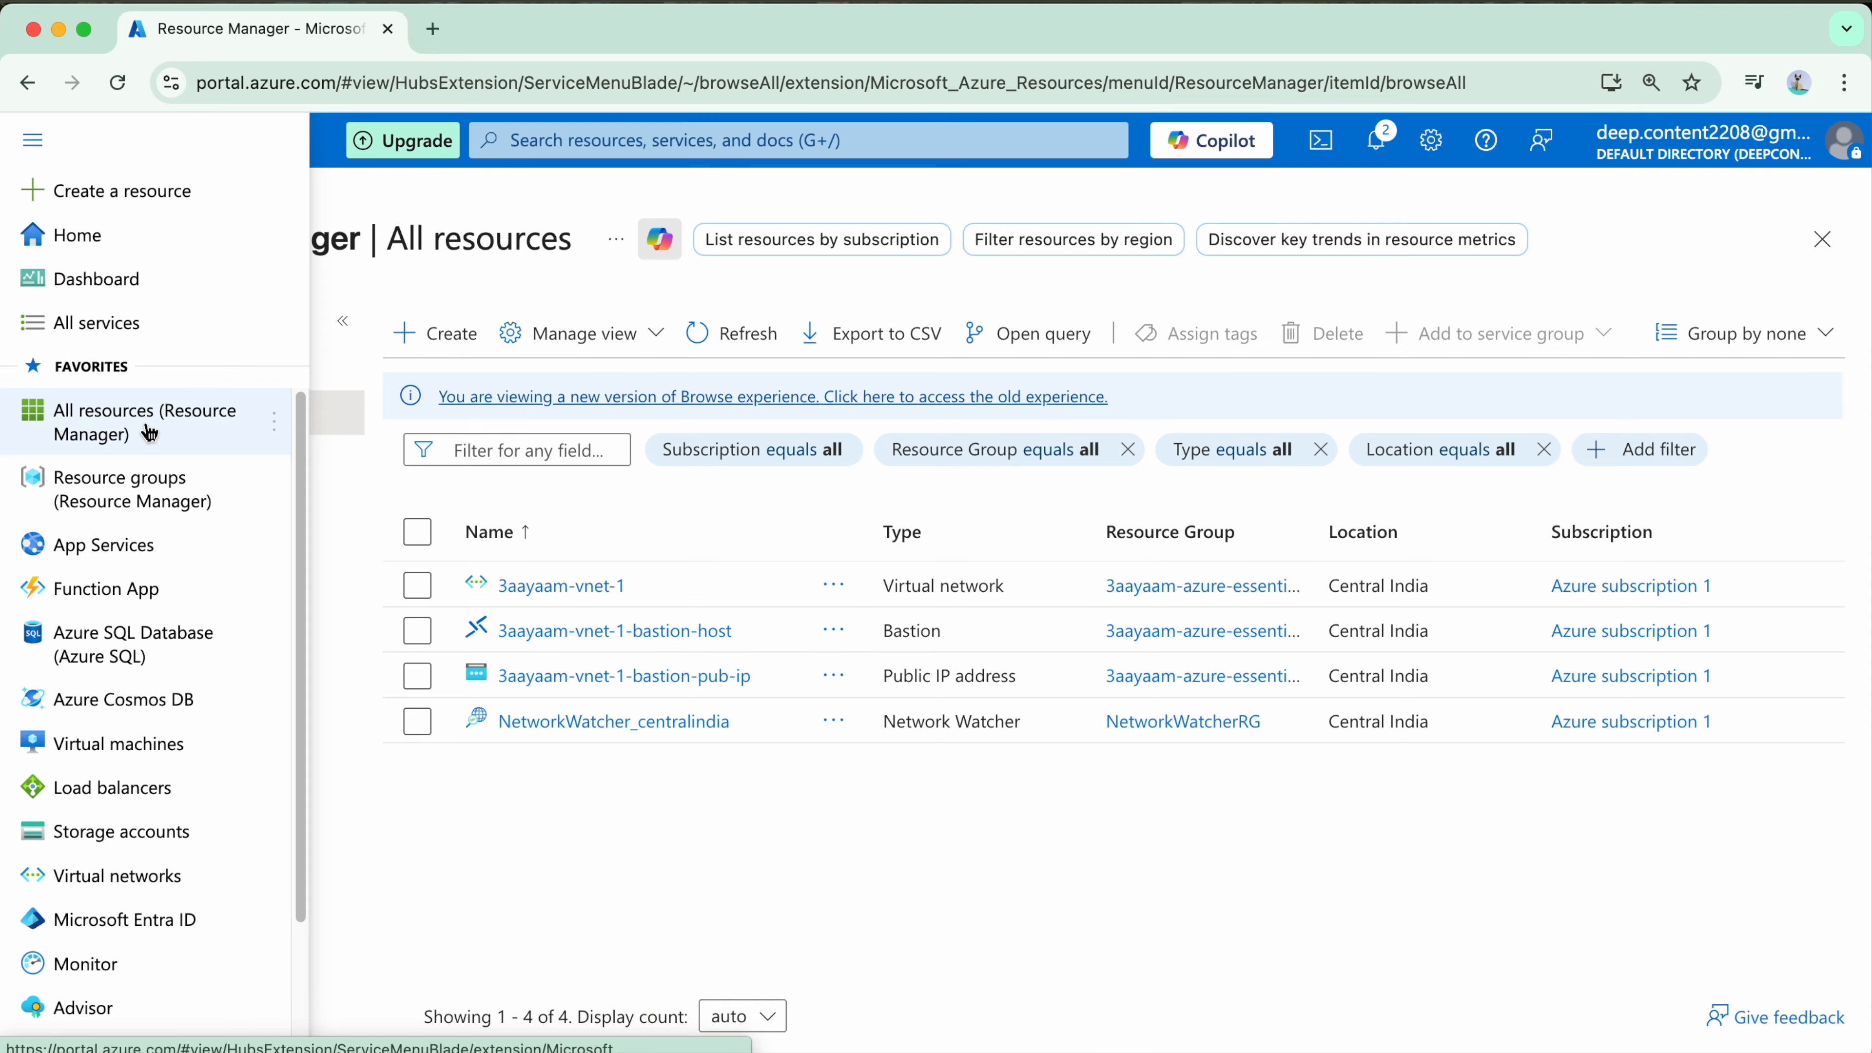
Step: List all resources and open the overview of the 3aayaam-vnet-1 virtual network
left_click(183, 434)
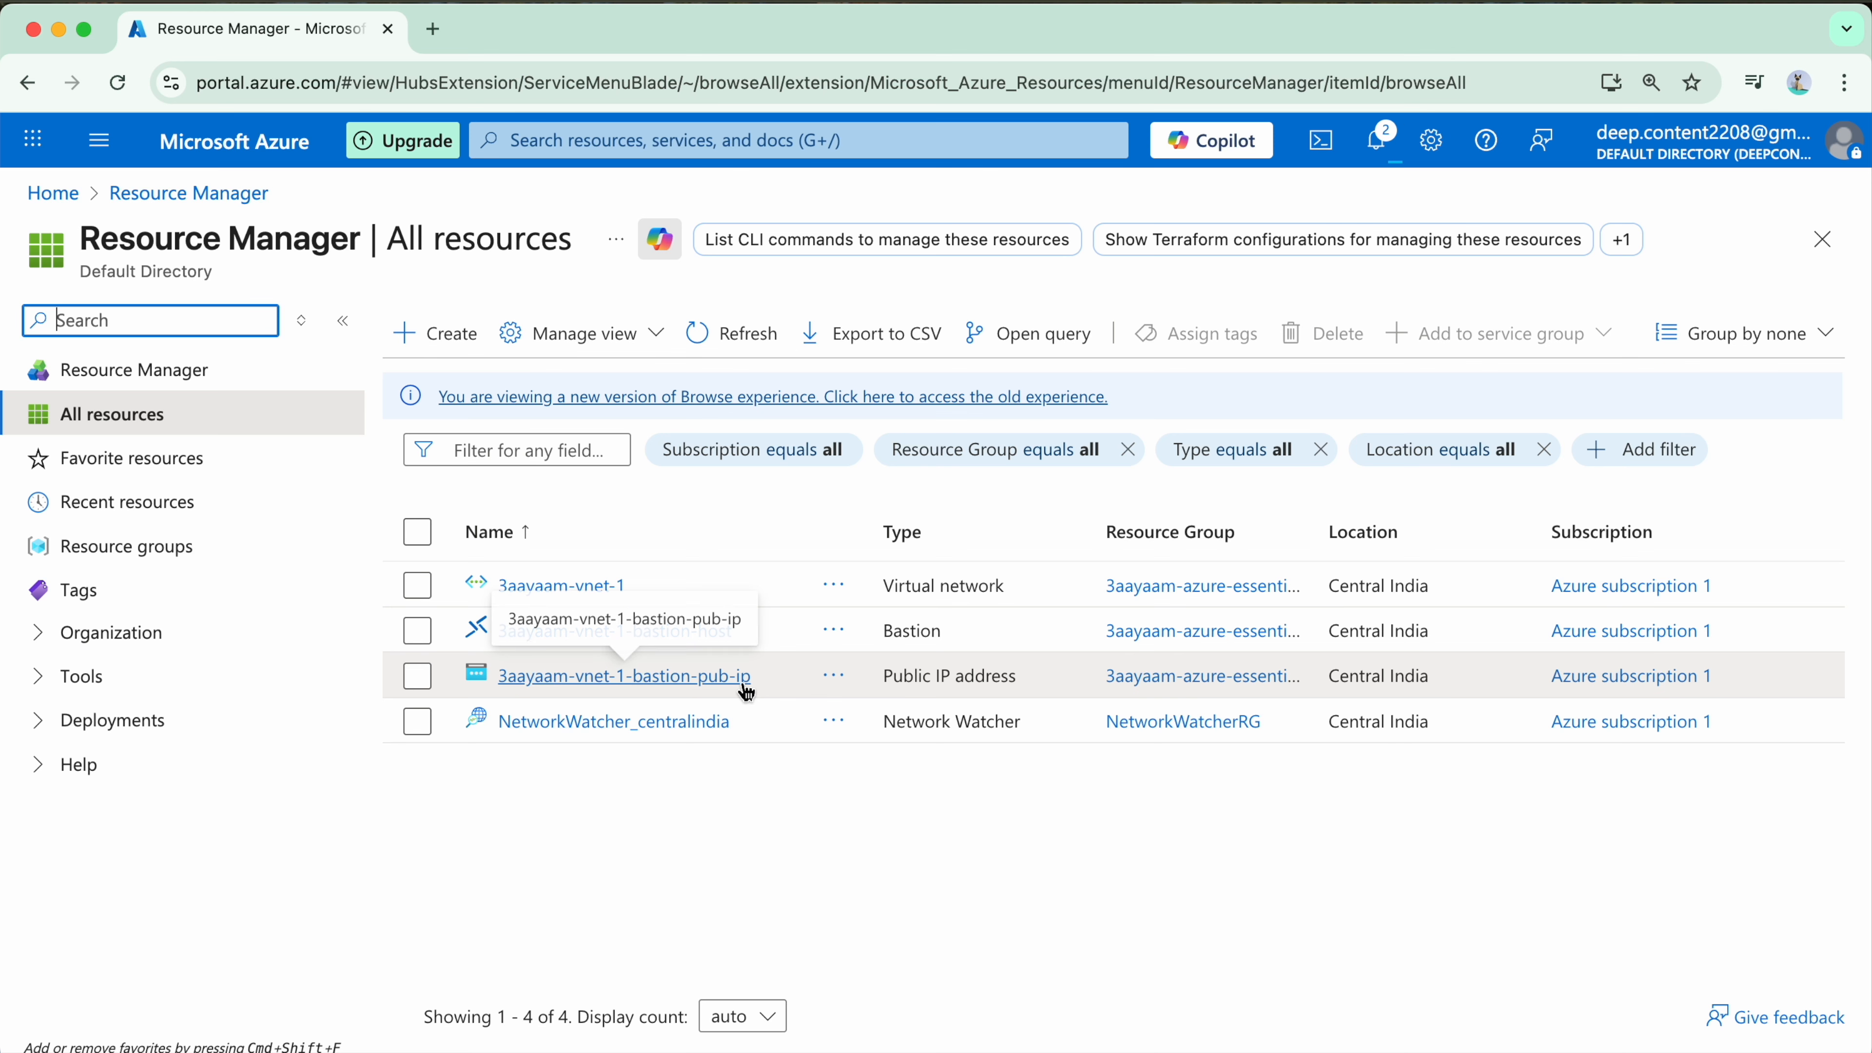
left_click(560, 587)
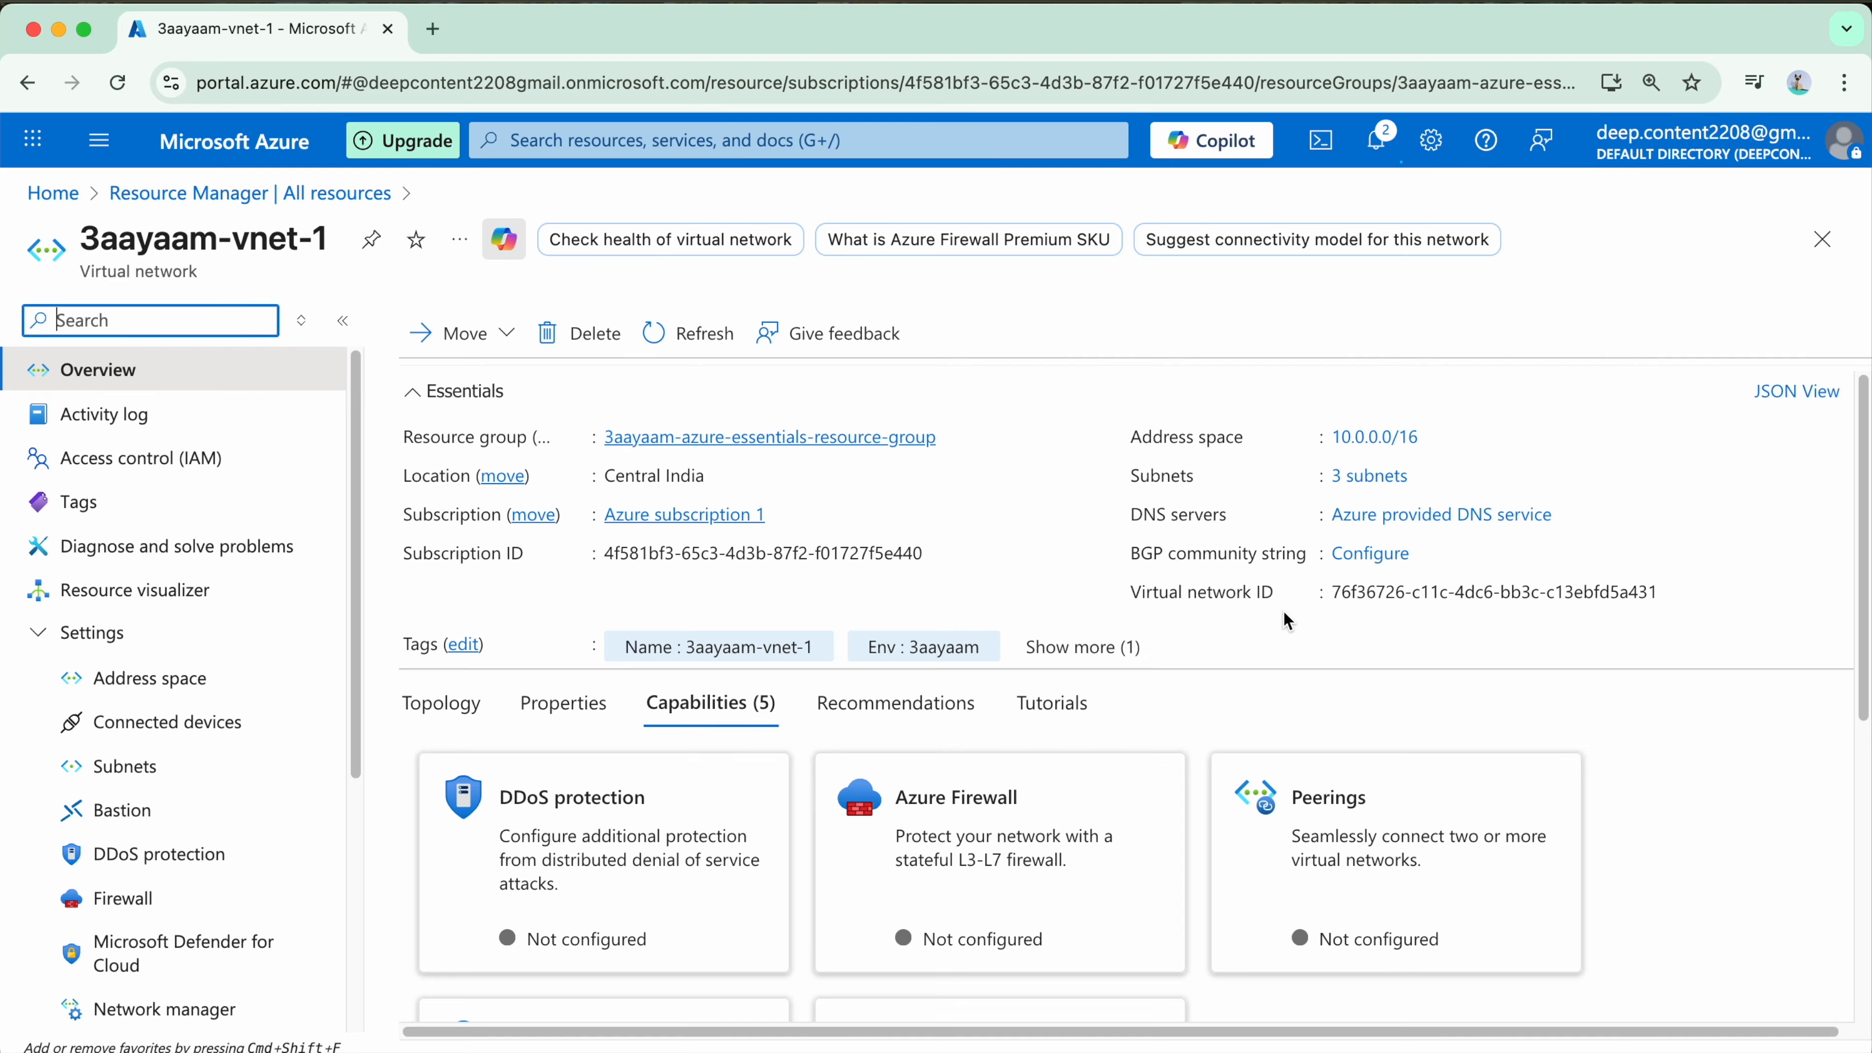
scroll(783, 558, "down", 1)
scroll(786, 579, "up", 1)
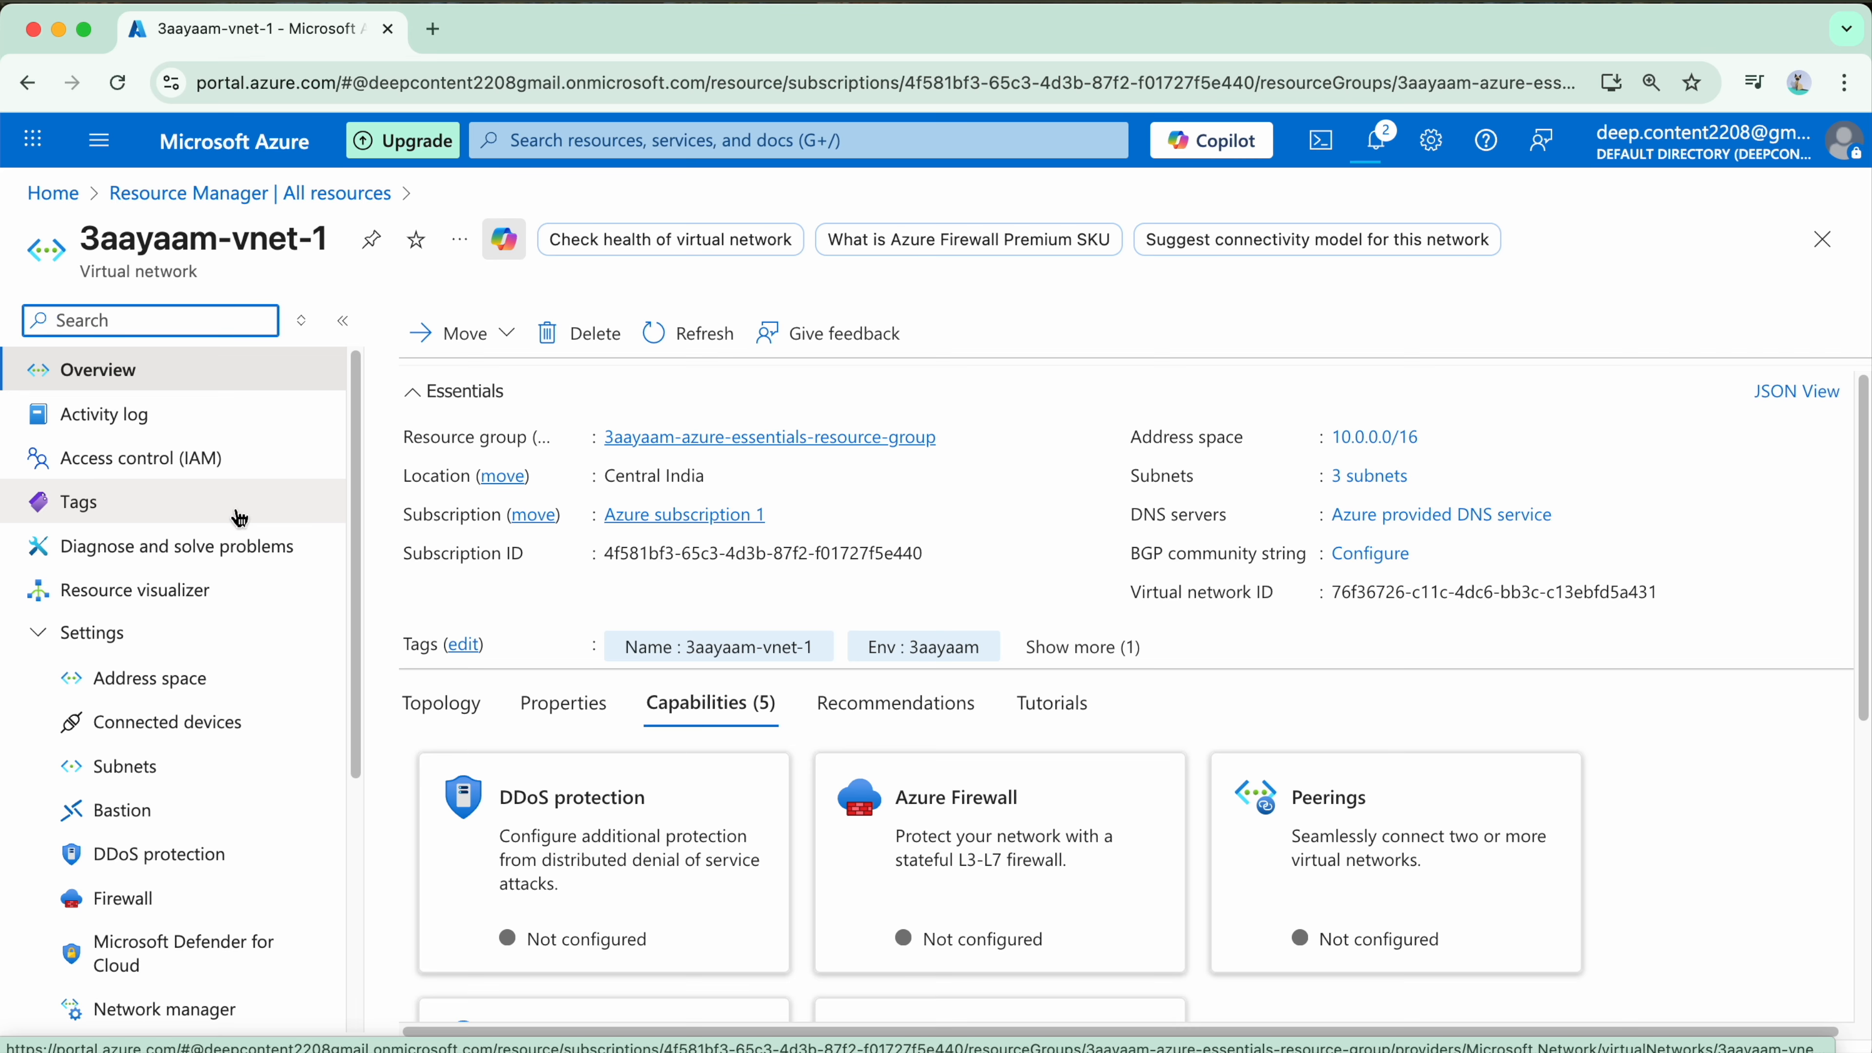
Step: Check the address space of 3aayaam-vnet-1 and its list of subnets
scroll(239, 518, "down", 2)
left_click(249, 587)
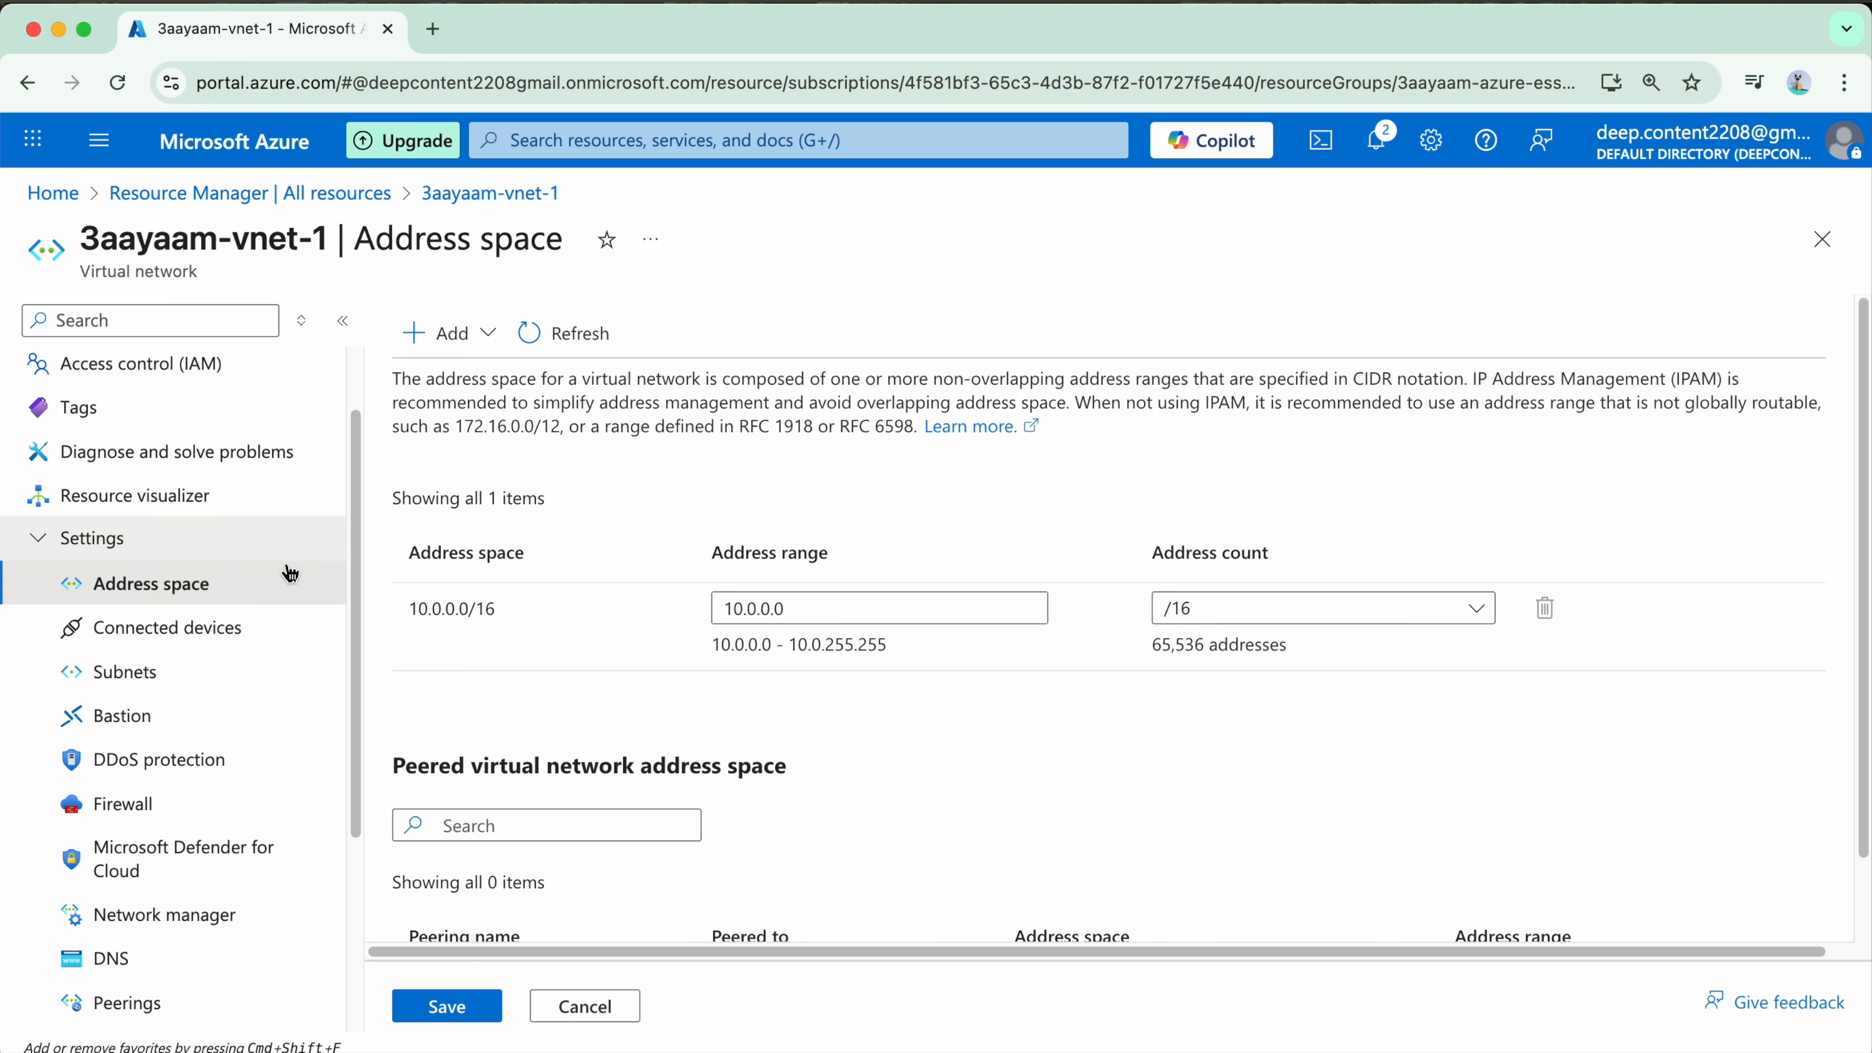
scroll(298, 568, "down", 3)
left_click(218, 573)
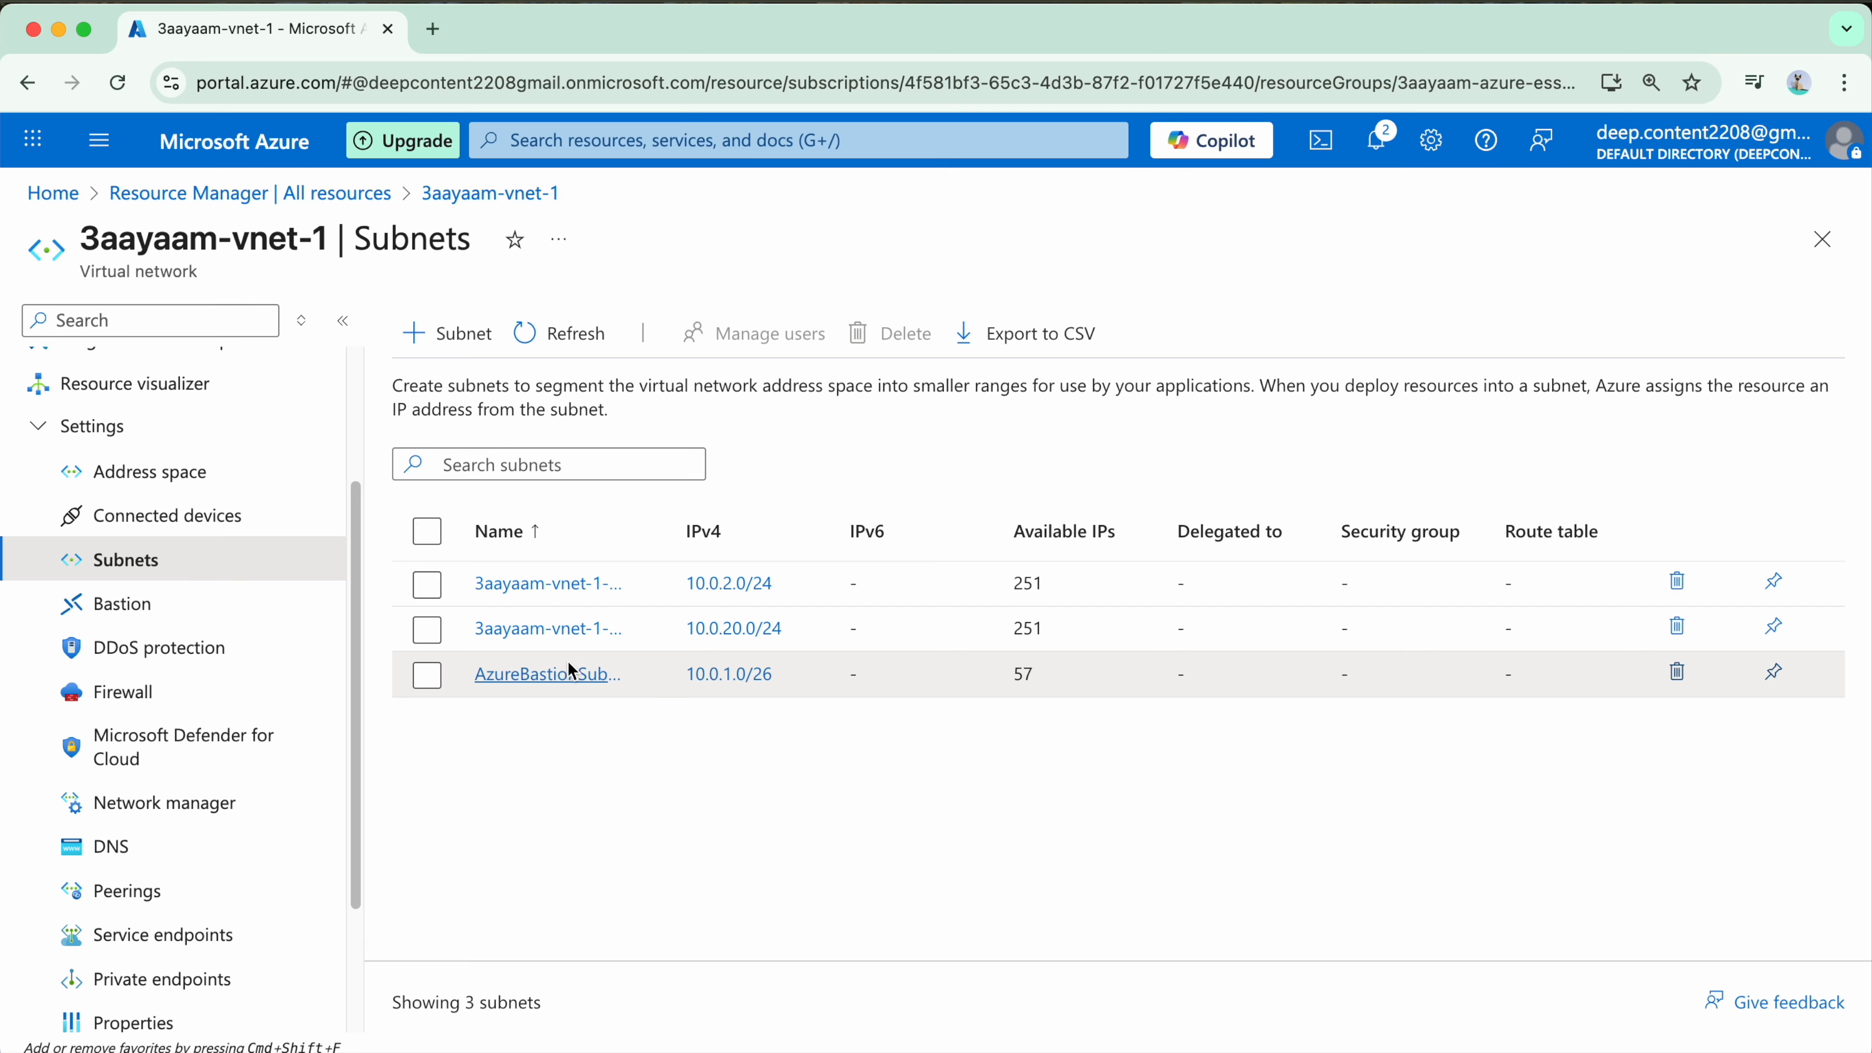
Step: Examine the address, private subnet, security and endpoint settings of 3aayaam-vnet-1-pub-subnet-1 and close them without saving
left_click(515, 584)
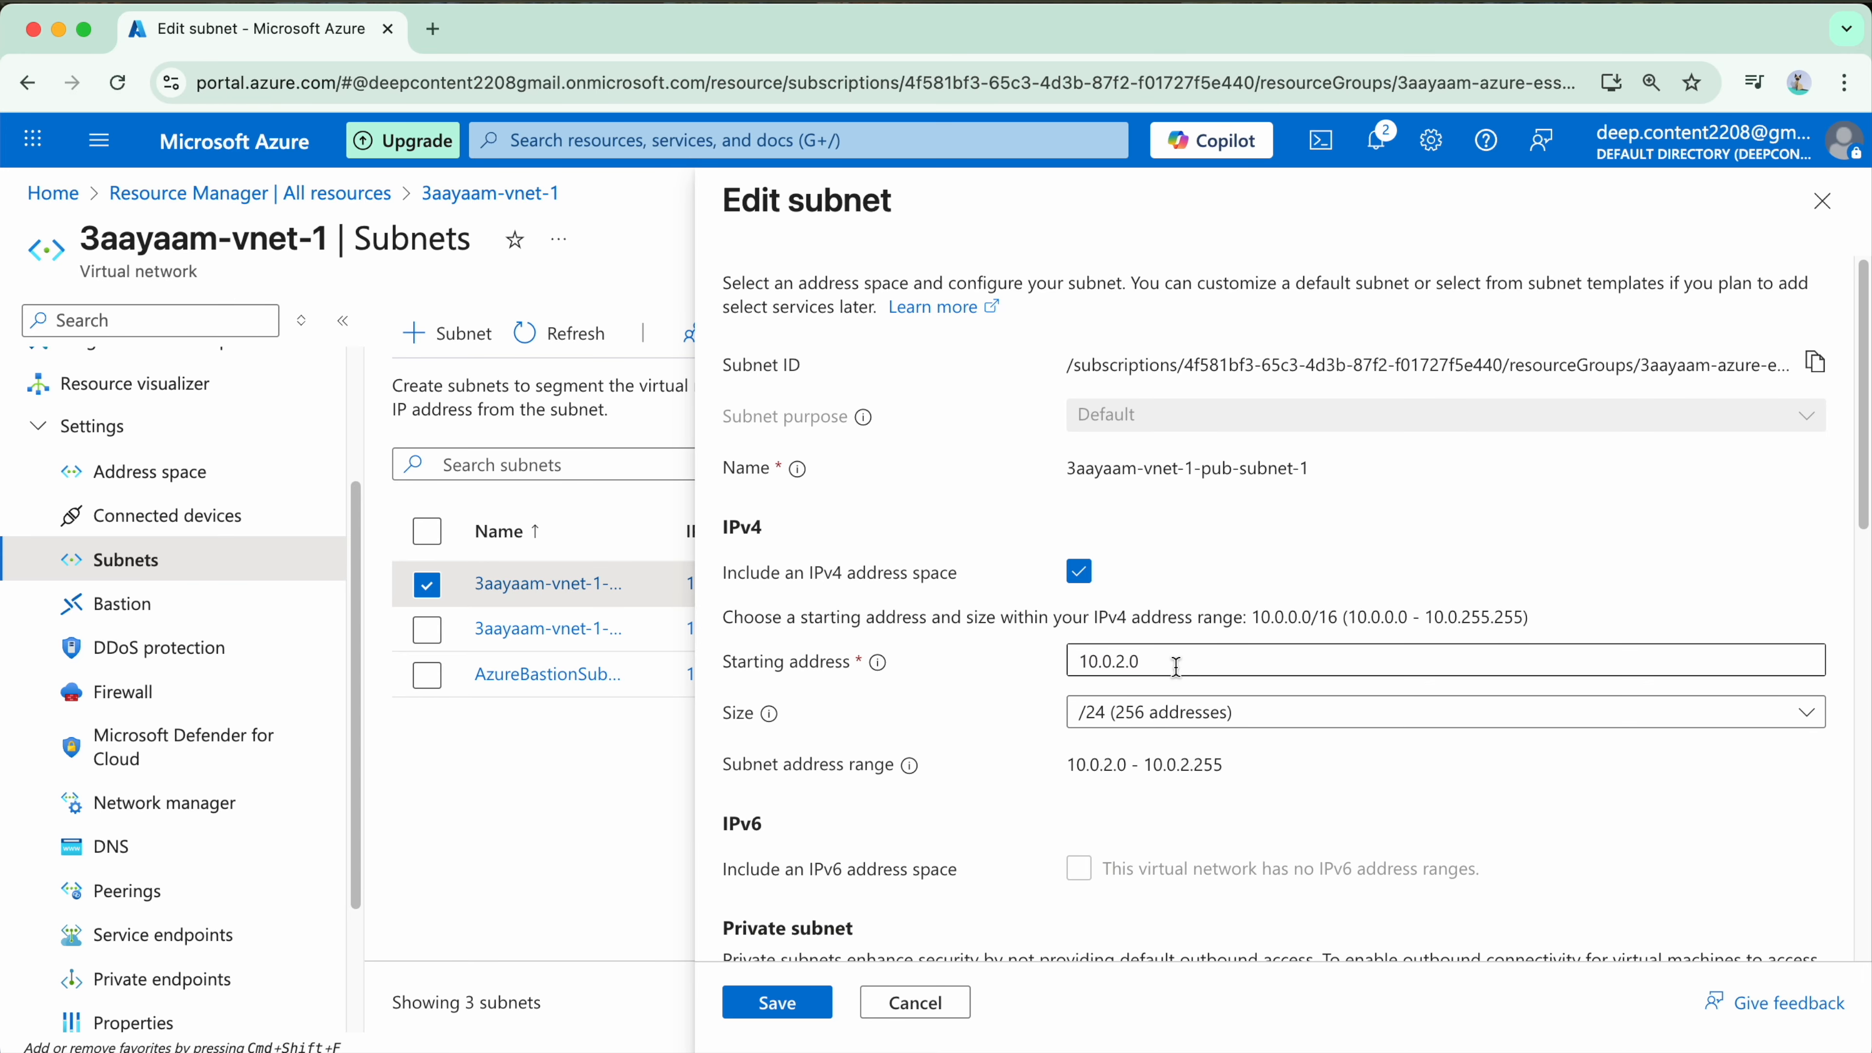
left_click_drag(1174, 660, 1019, 677)
scroll(1030, 781, "down", 5)
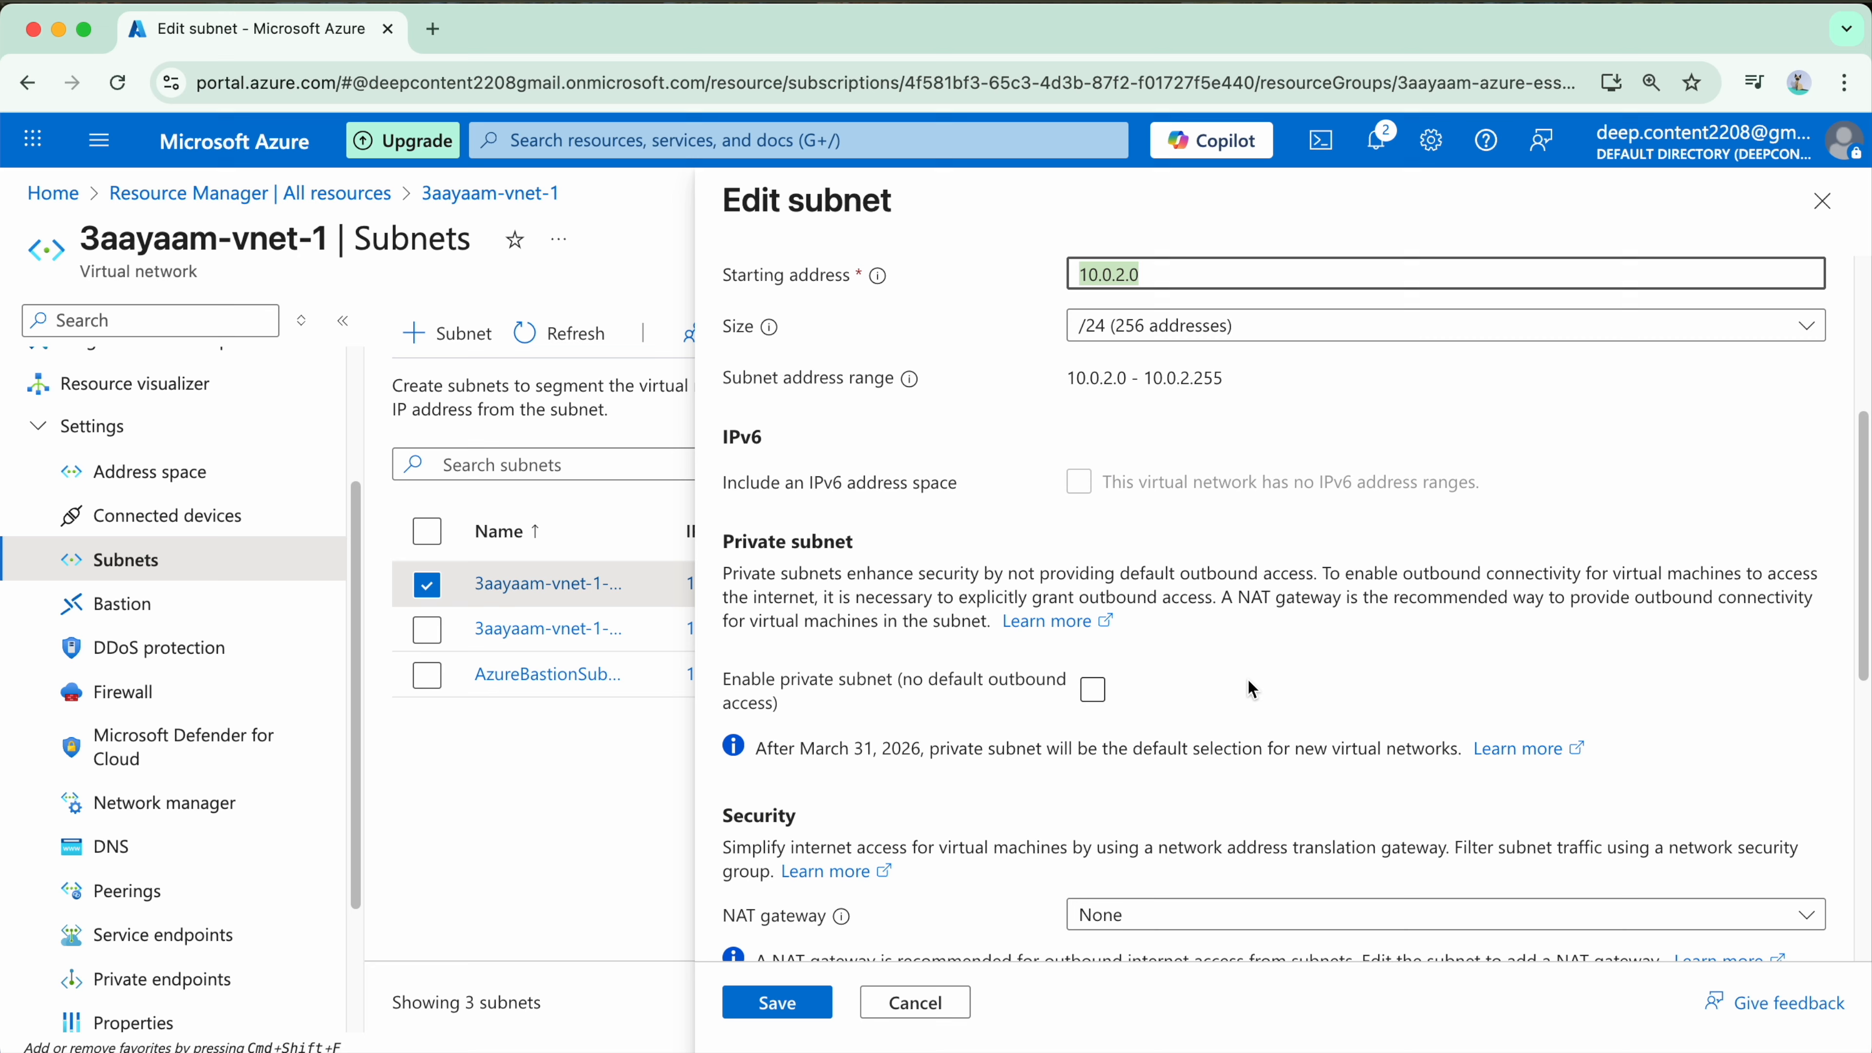
scroll(1133, 667, "down", 7)
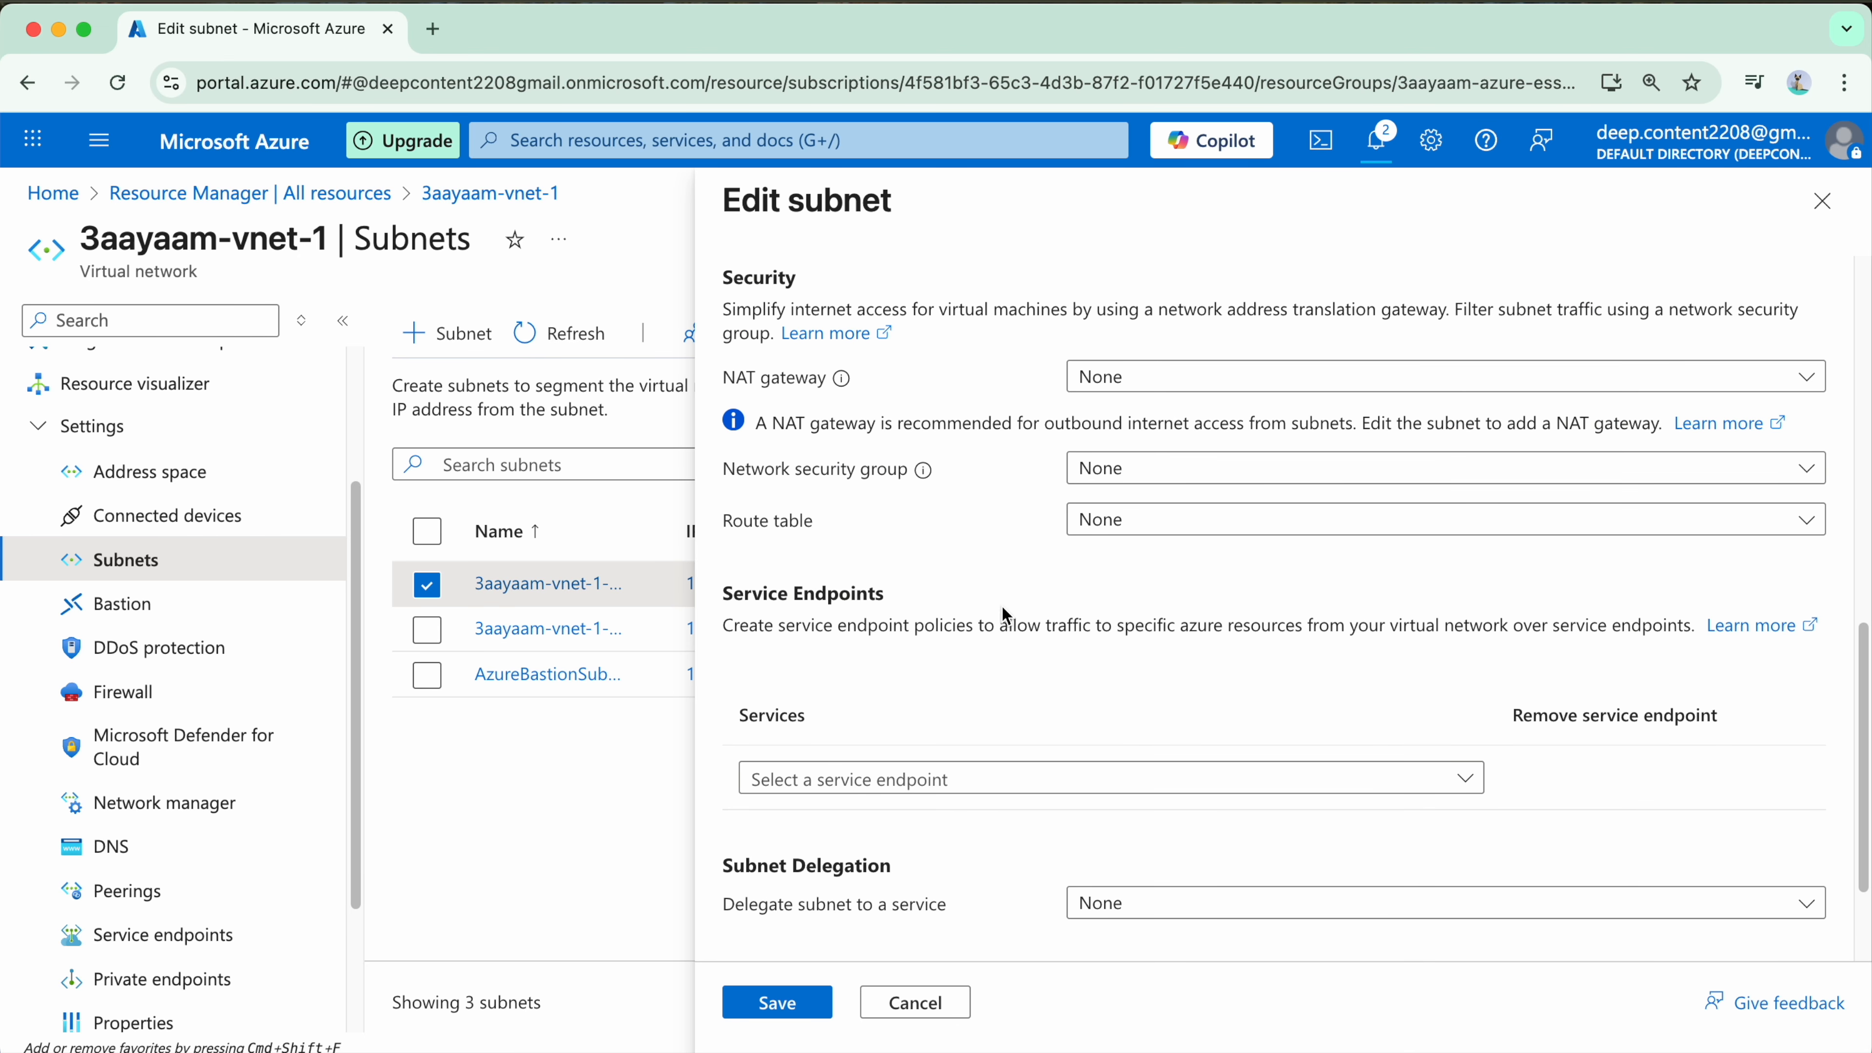
scroll(964, 794, "down", 1)
left_click(914, 1002)
Step: Examine the address, private subnet and security settings of 3aayaam-vnet-1-priv-subnet-1 and AzureBastionSubnet, and close them without saving
left_click(523, 631)
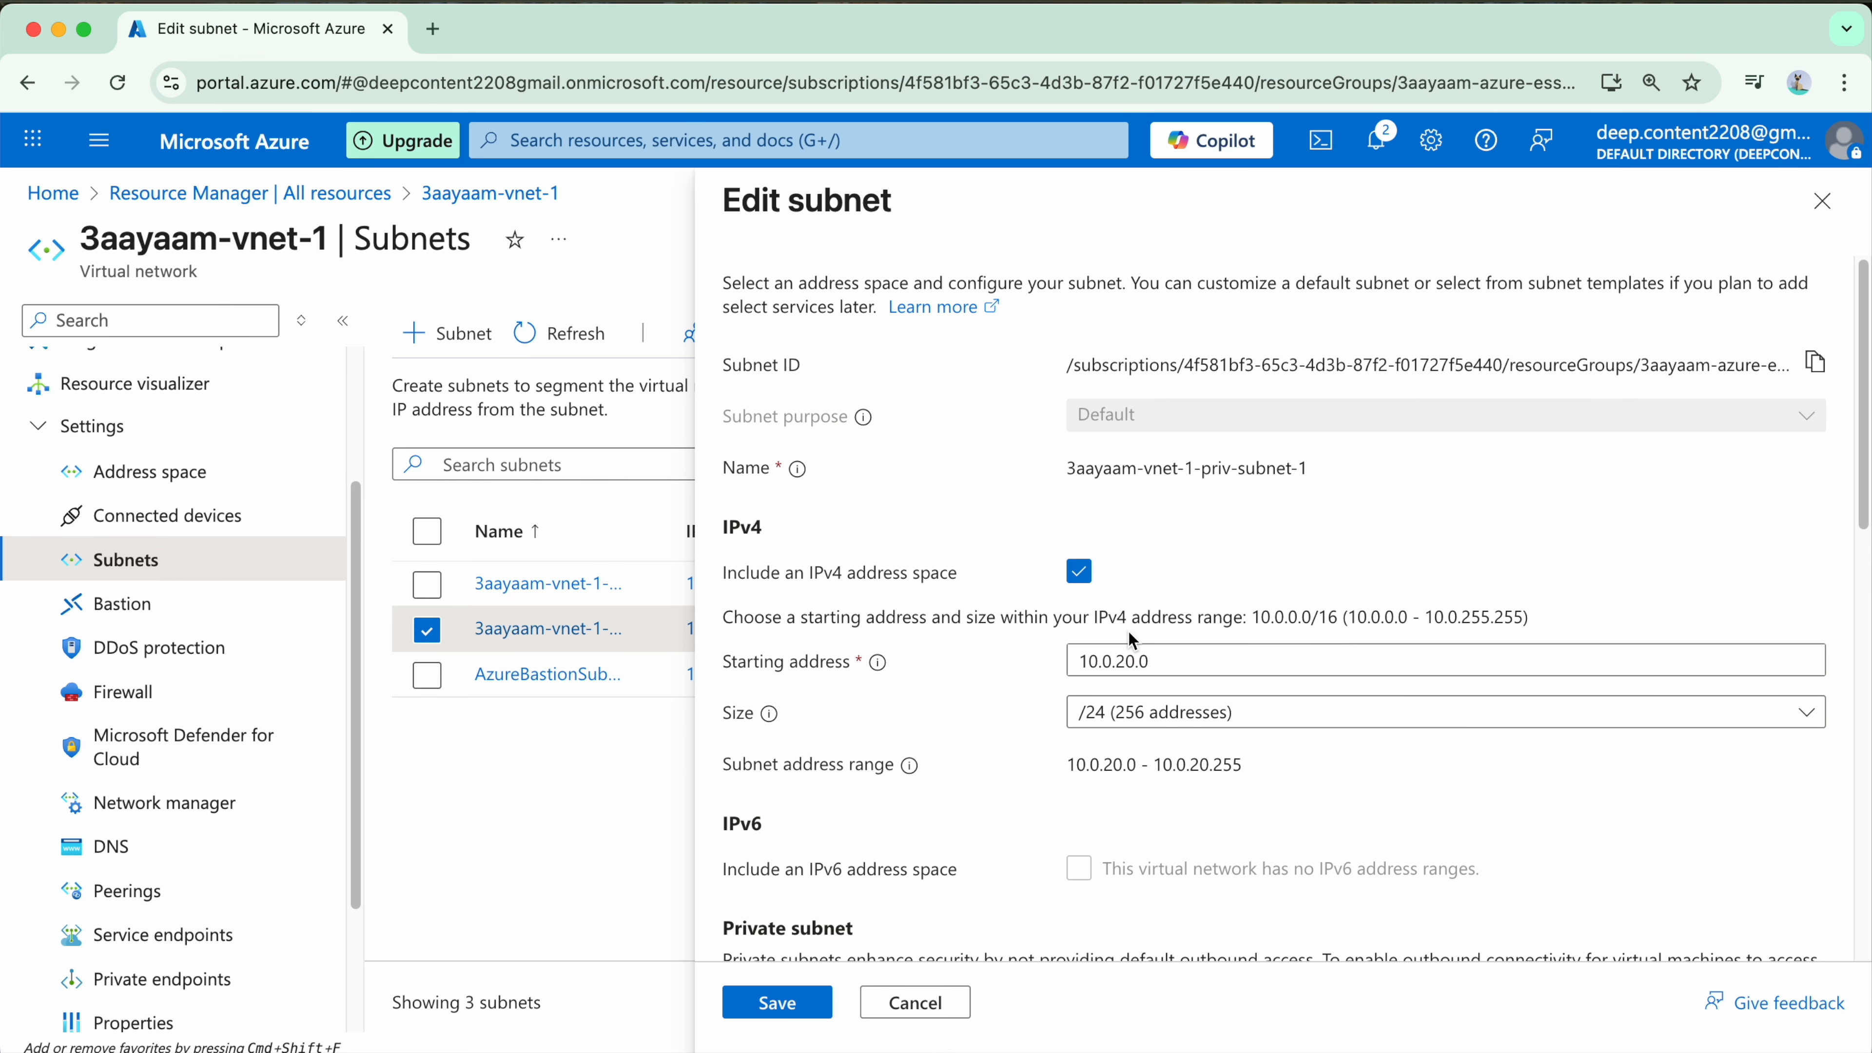
scroll(1343, 608, "down", 7)
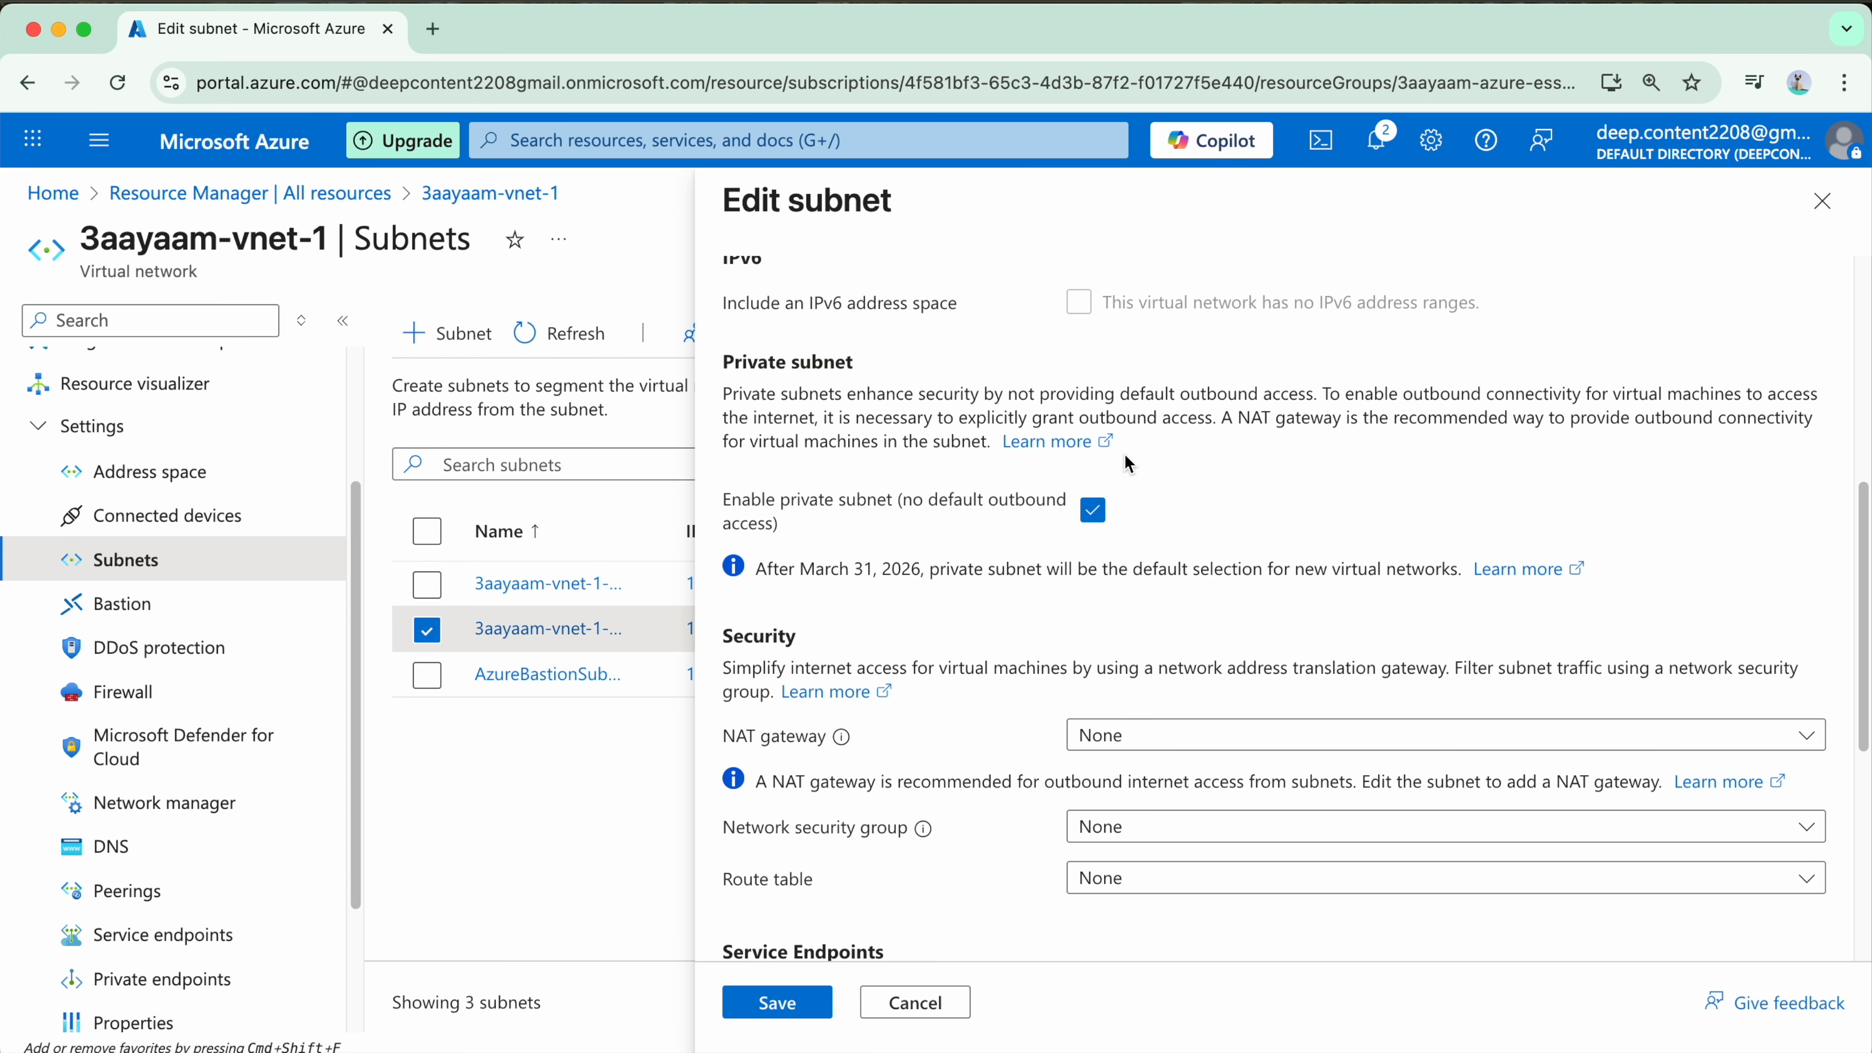
left_click(557, 674)
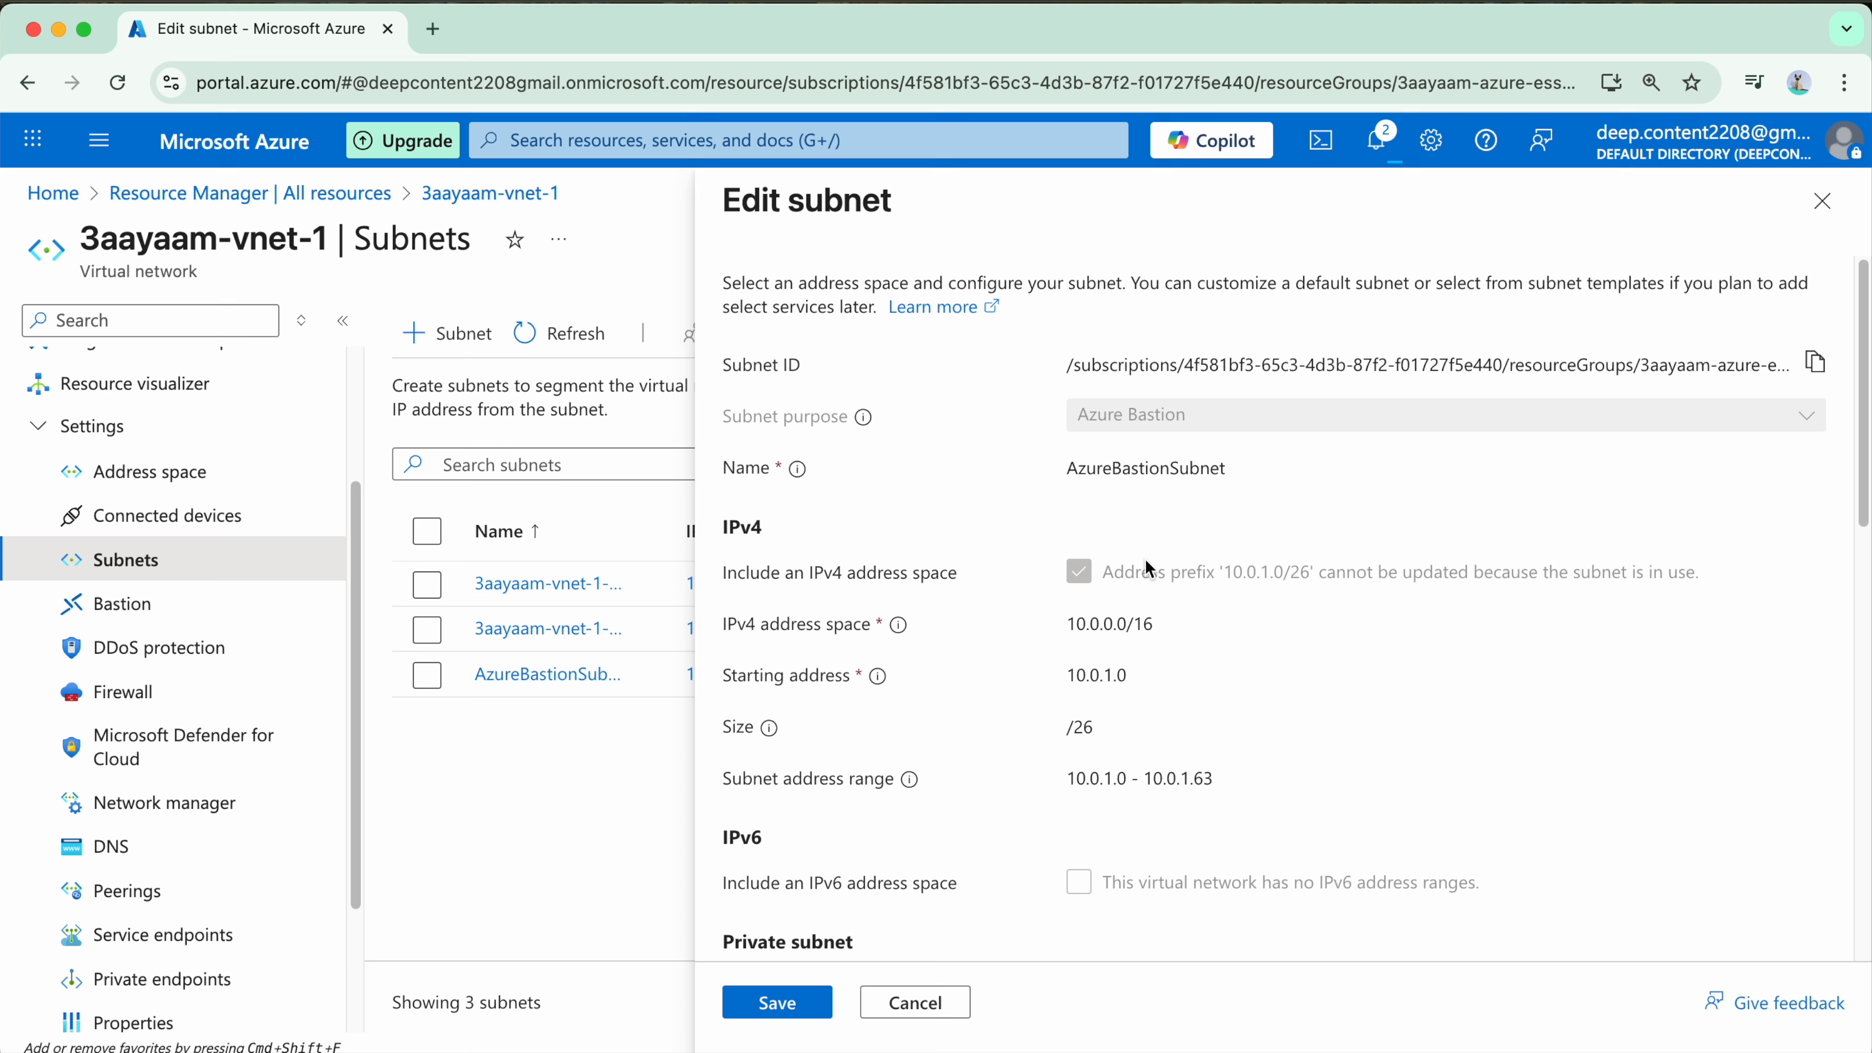
scroll(1158, 553, "down", 5)
scroll(1165, 553, "down", 2)
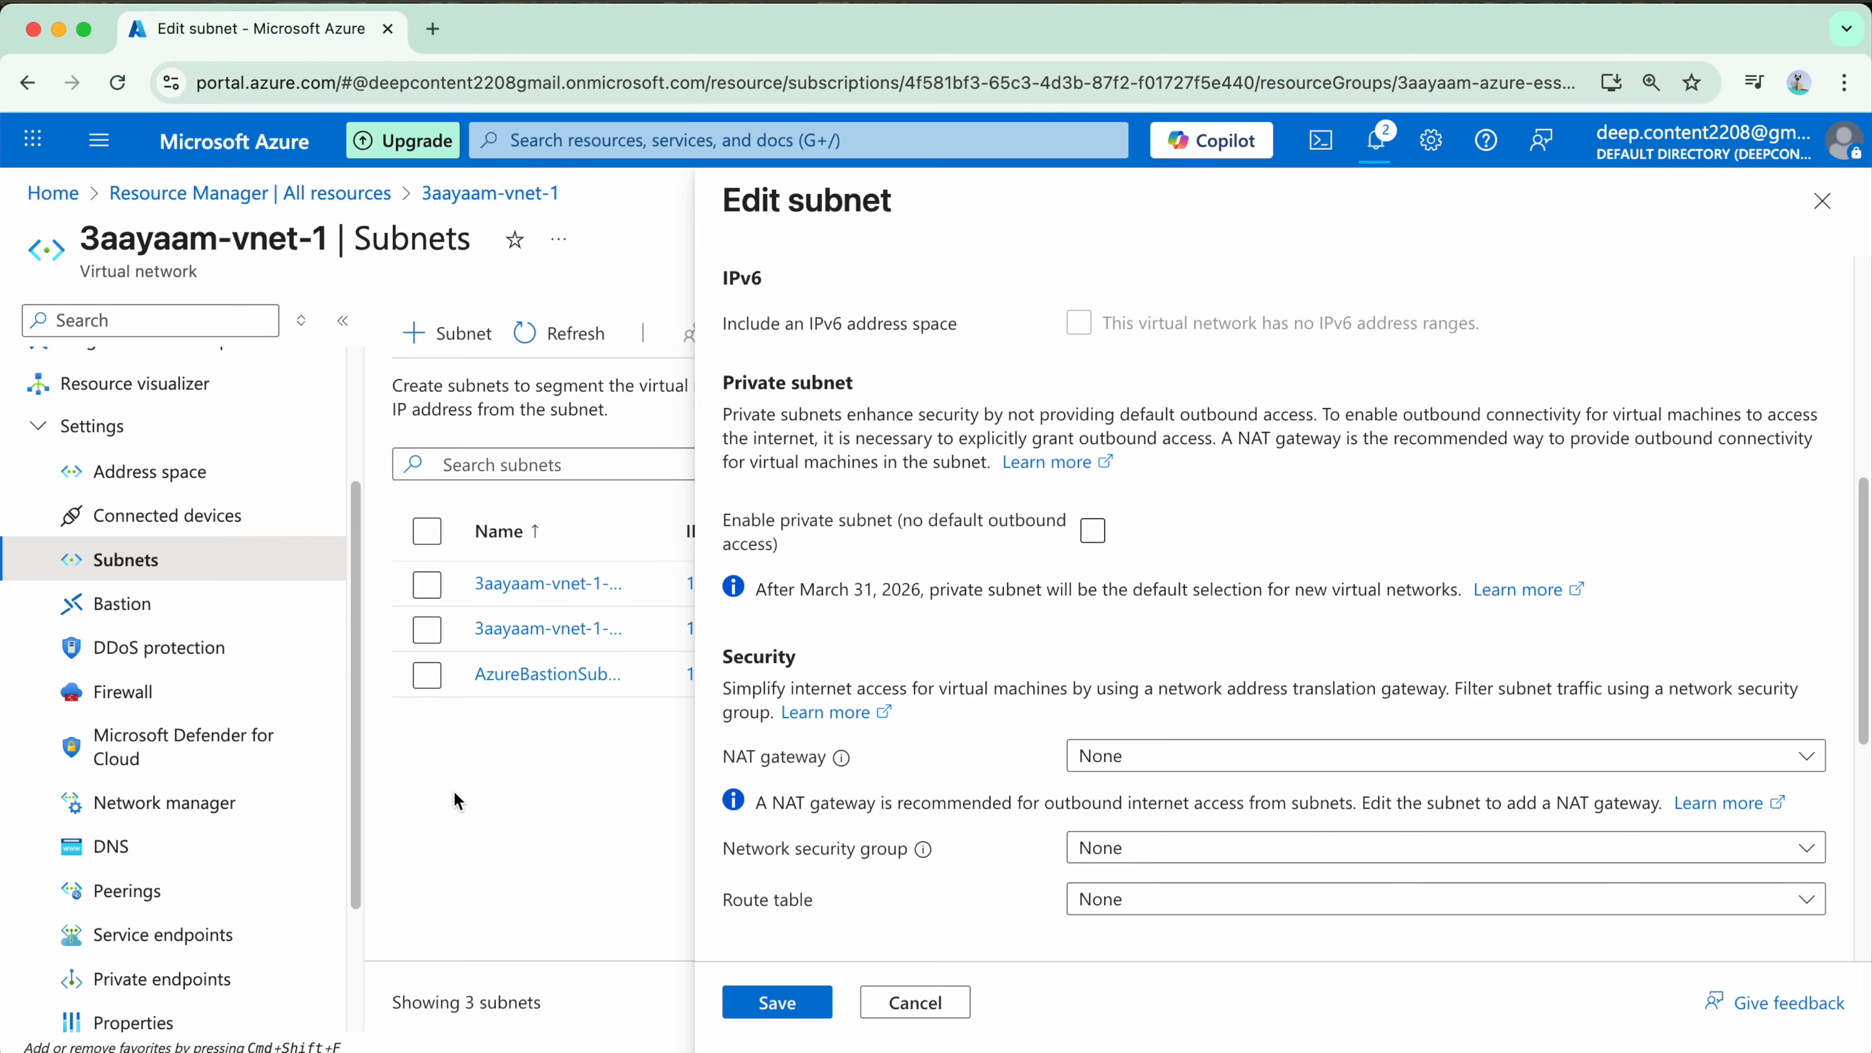
left_click(956, 1014)
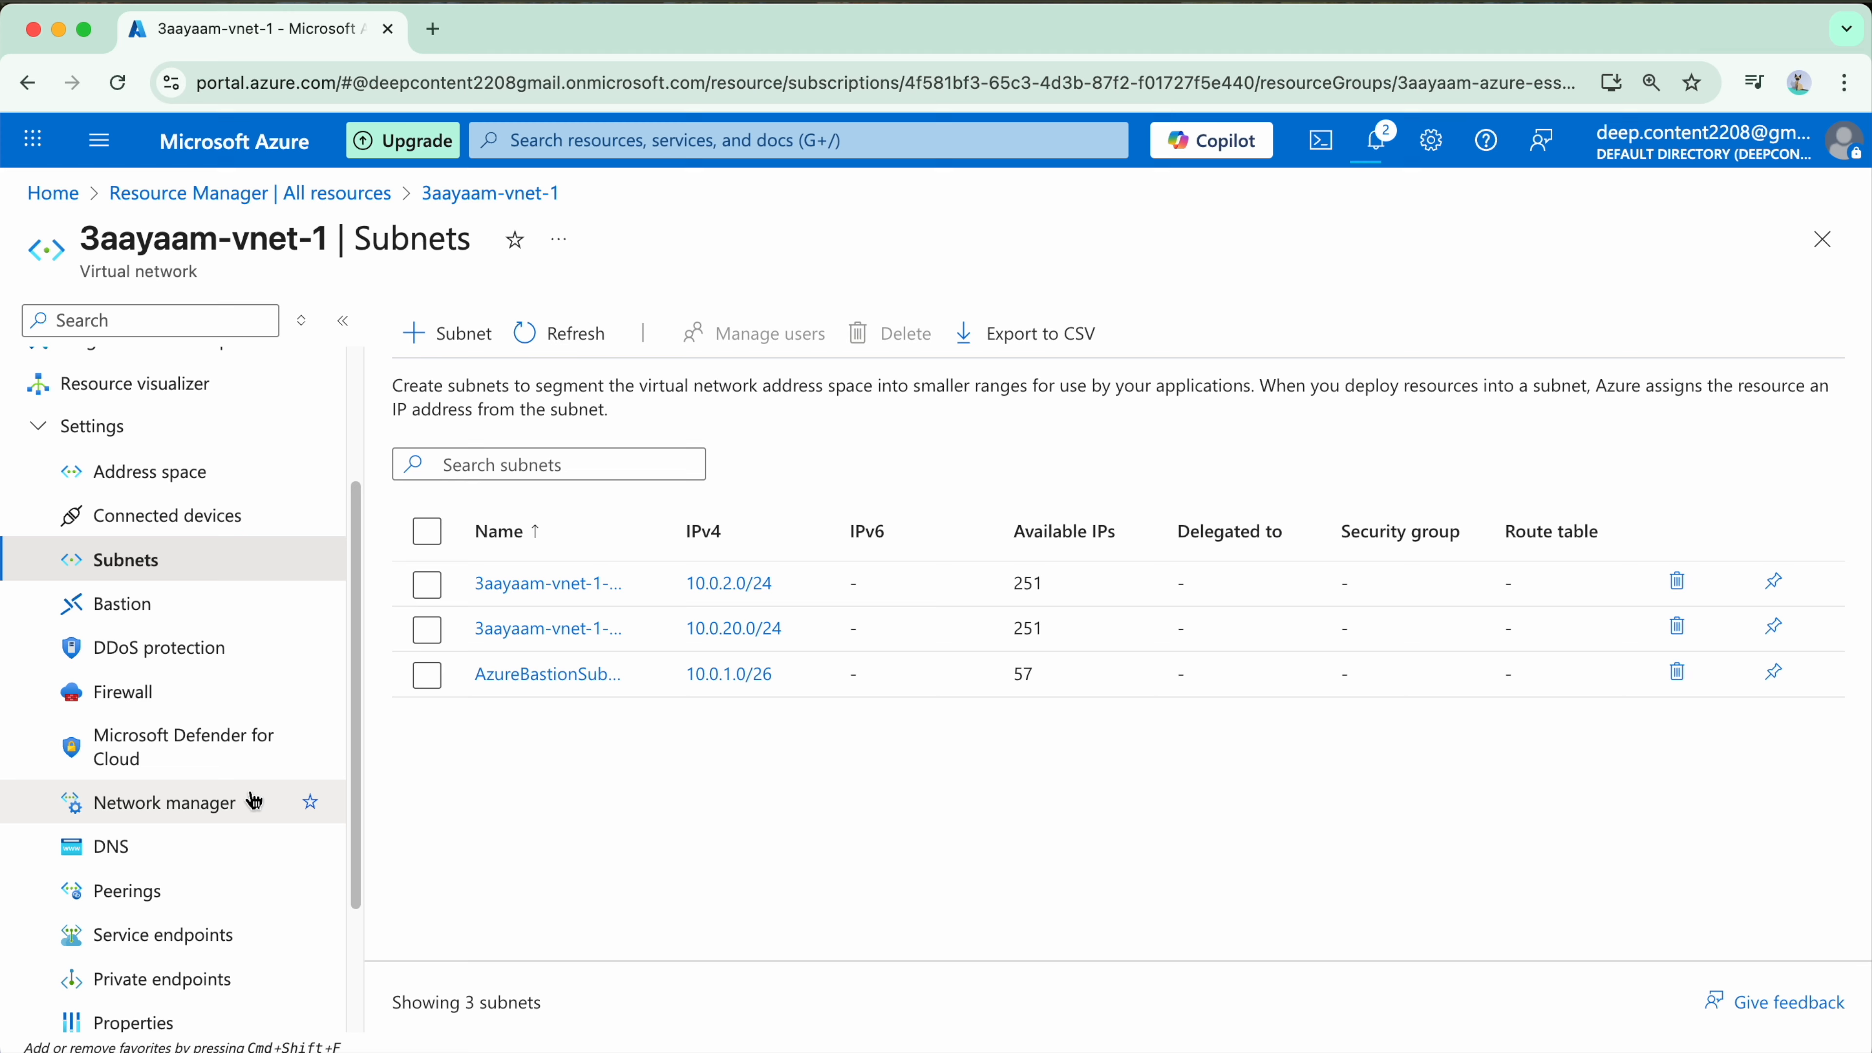
Step: Open the Bastion settings of 3aayaam-vnet-1 and check which virtual machines are available to connect to
left_click(148, 604)
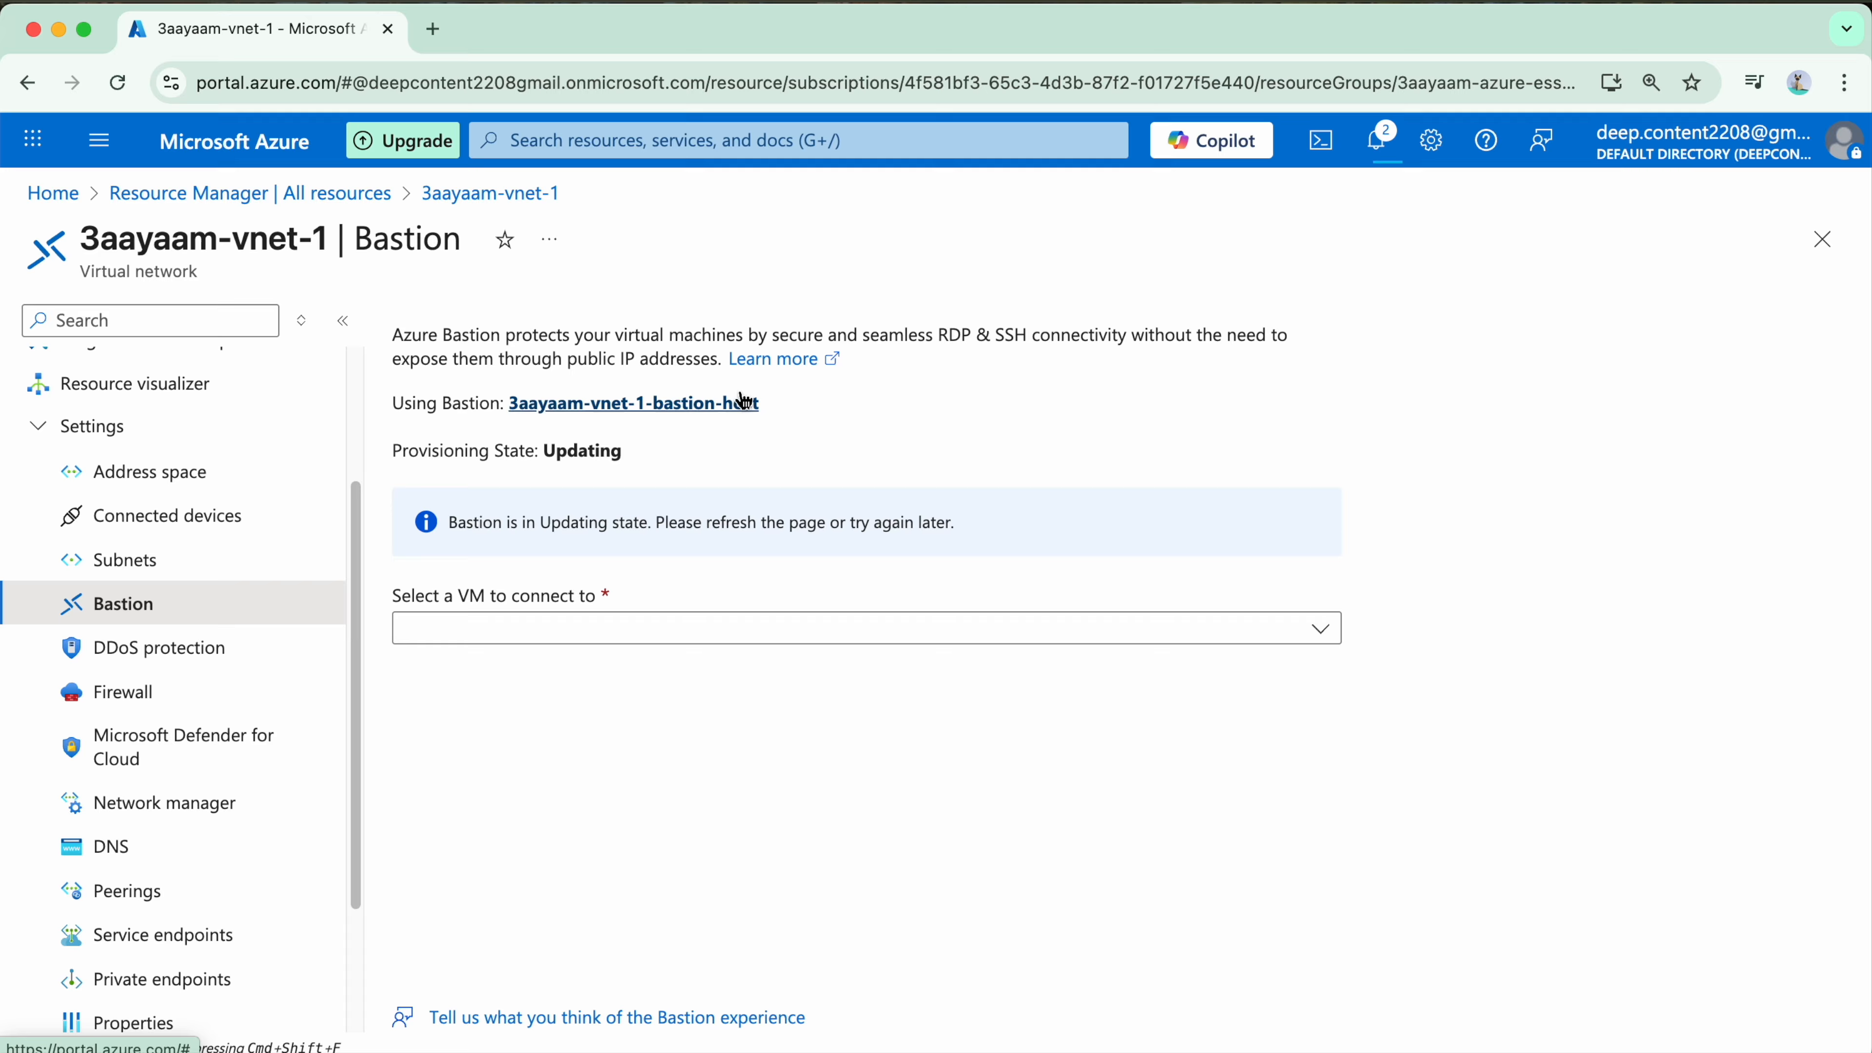
left_click(896, 628)
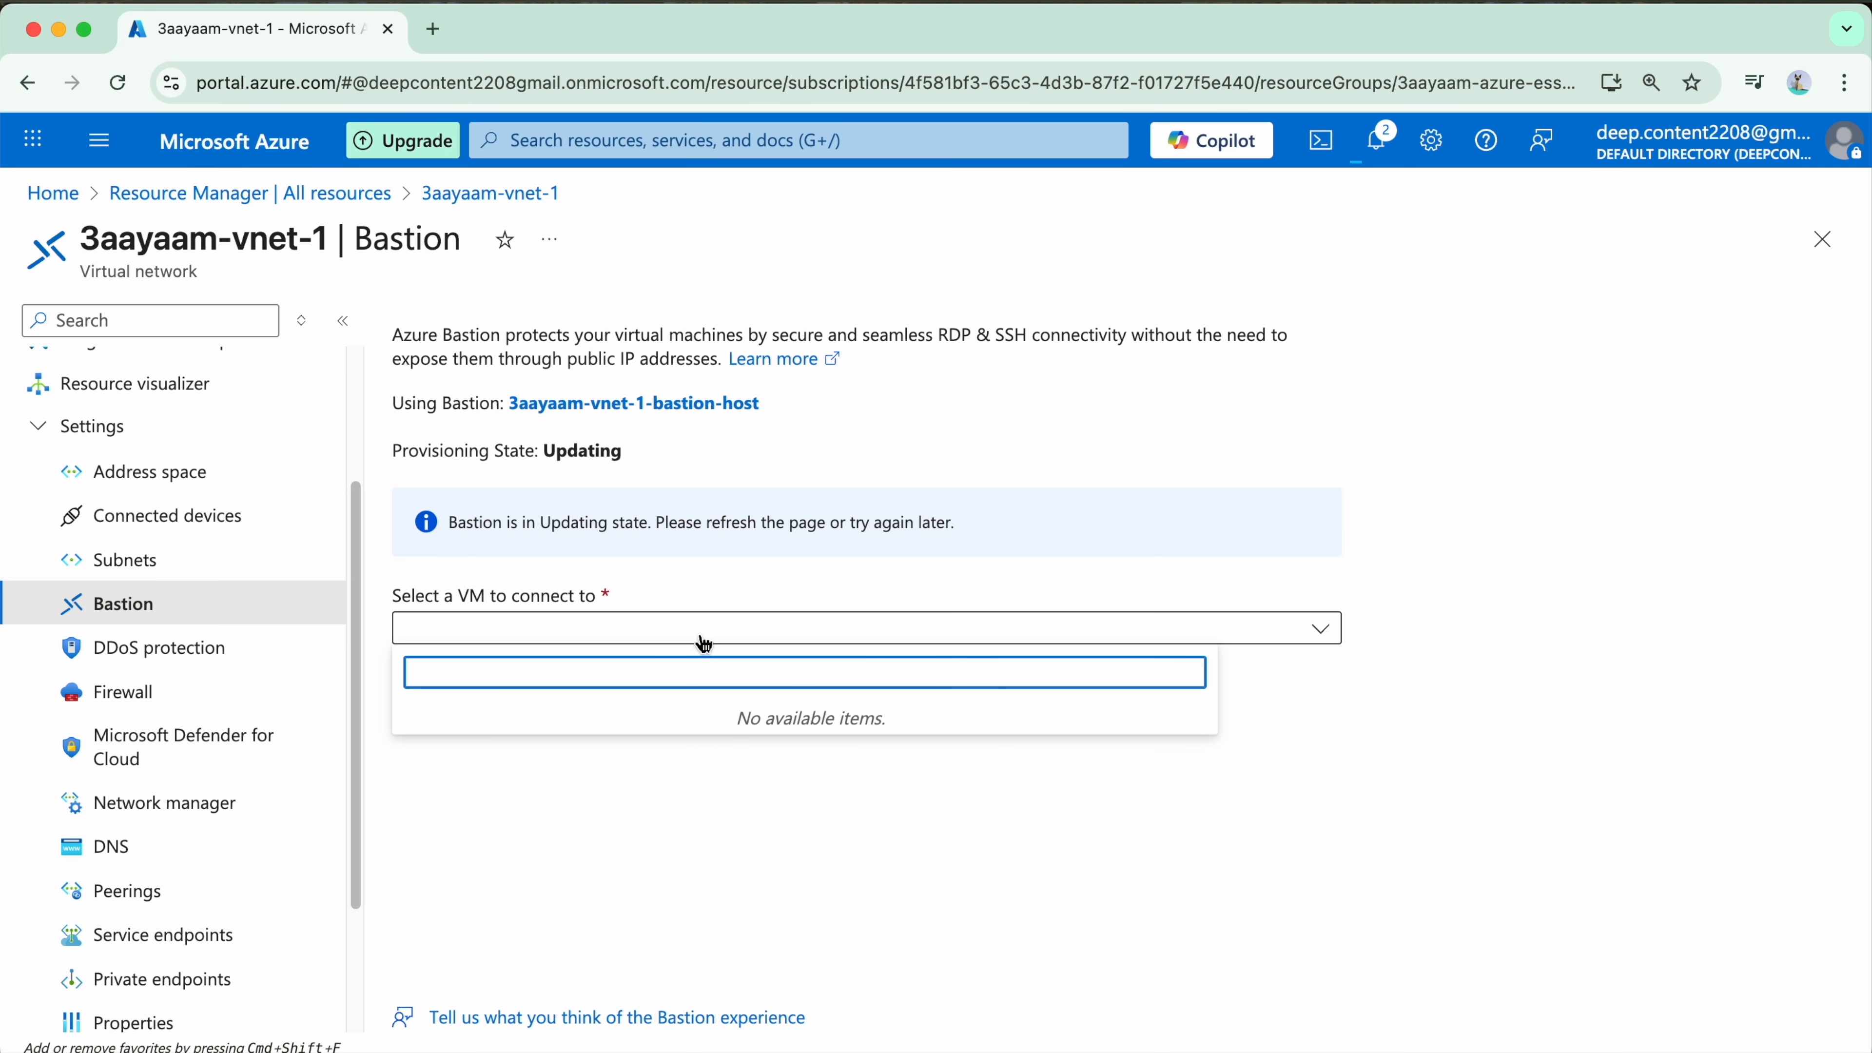
left_click(573, 791)
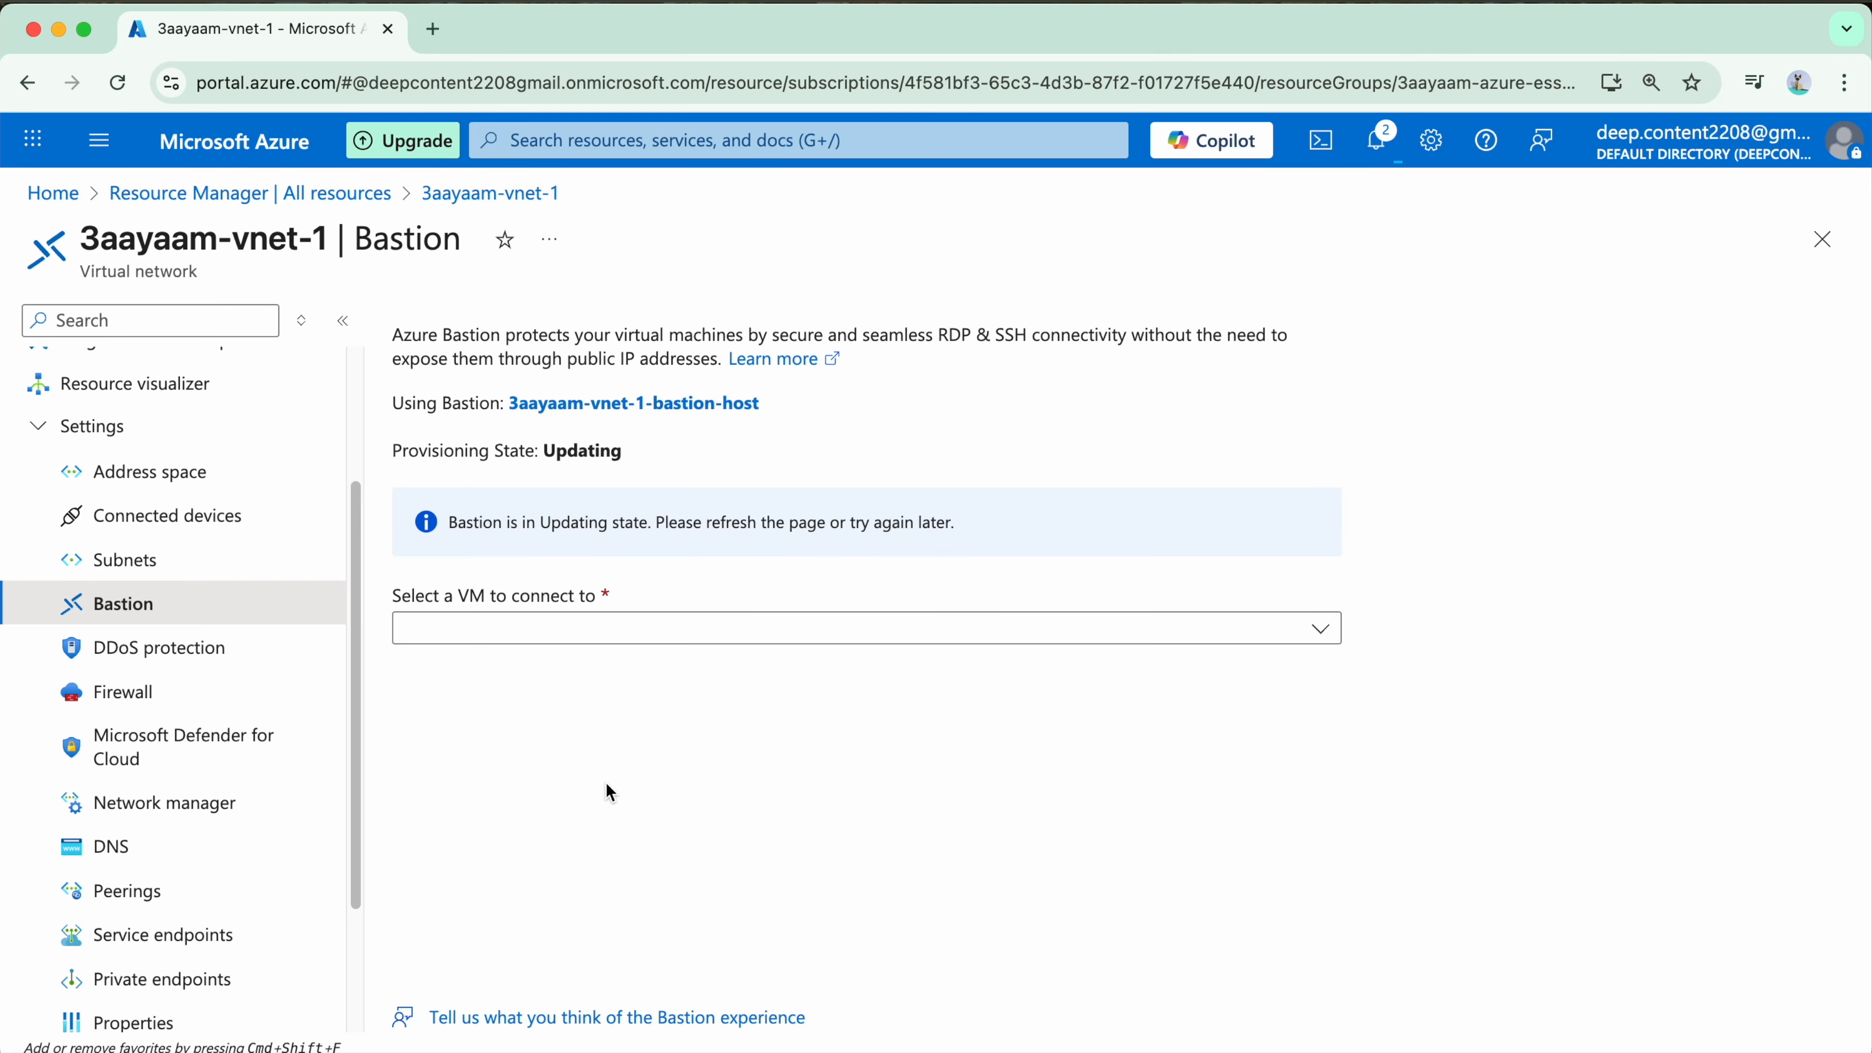
scroll(244, 708, "down", 1)
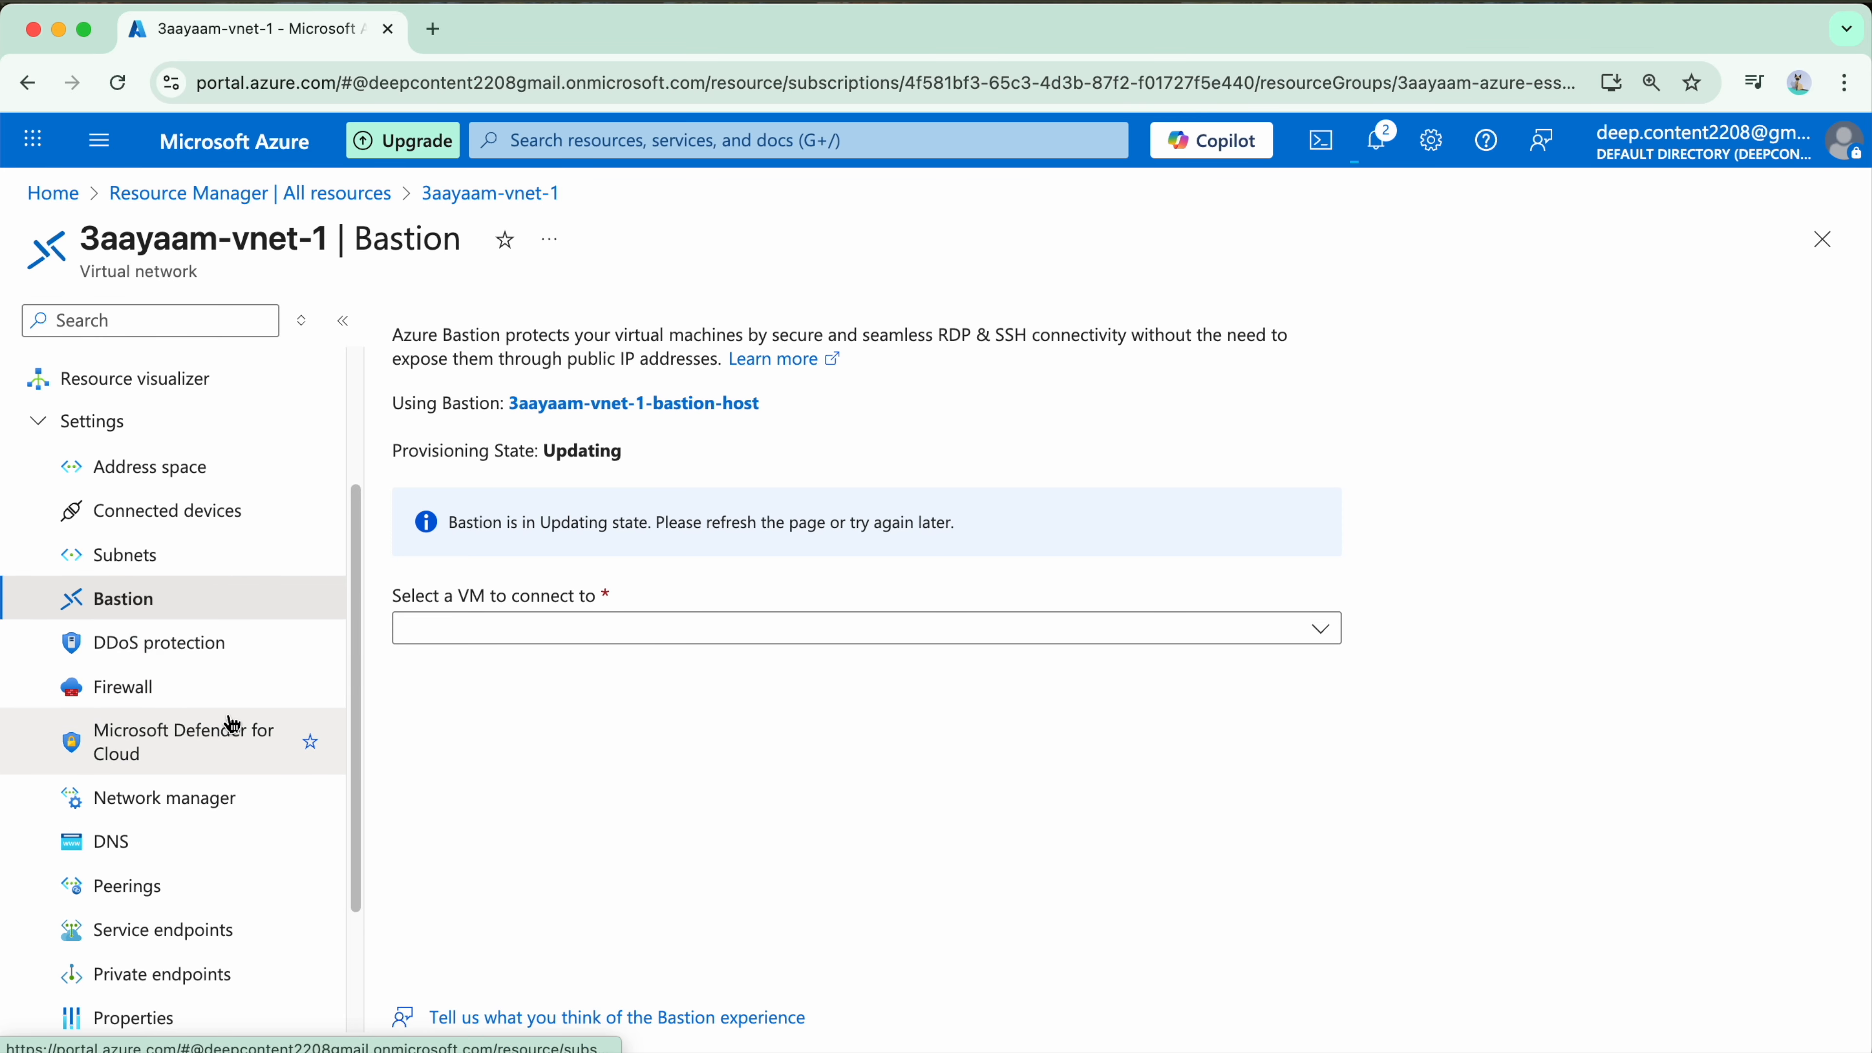
scroll(192, 601, "down", 2)
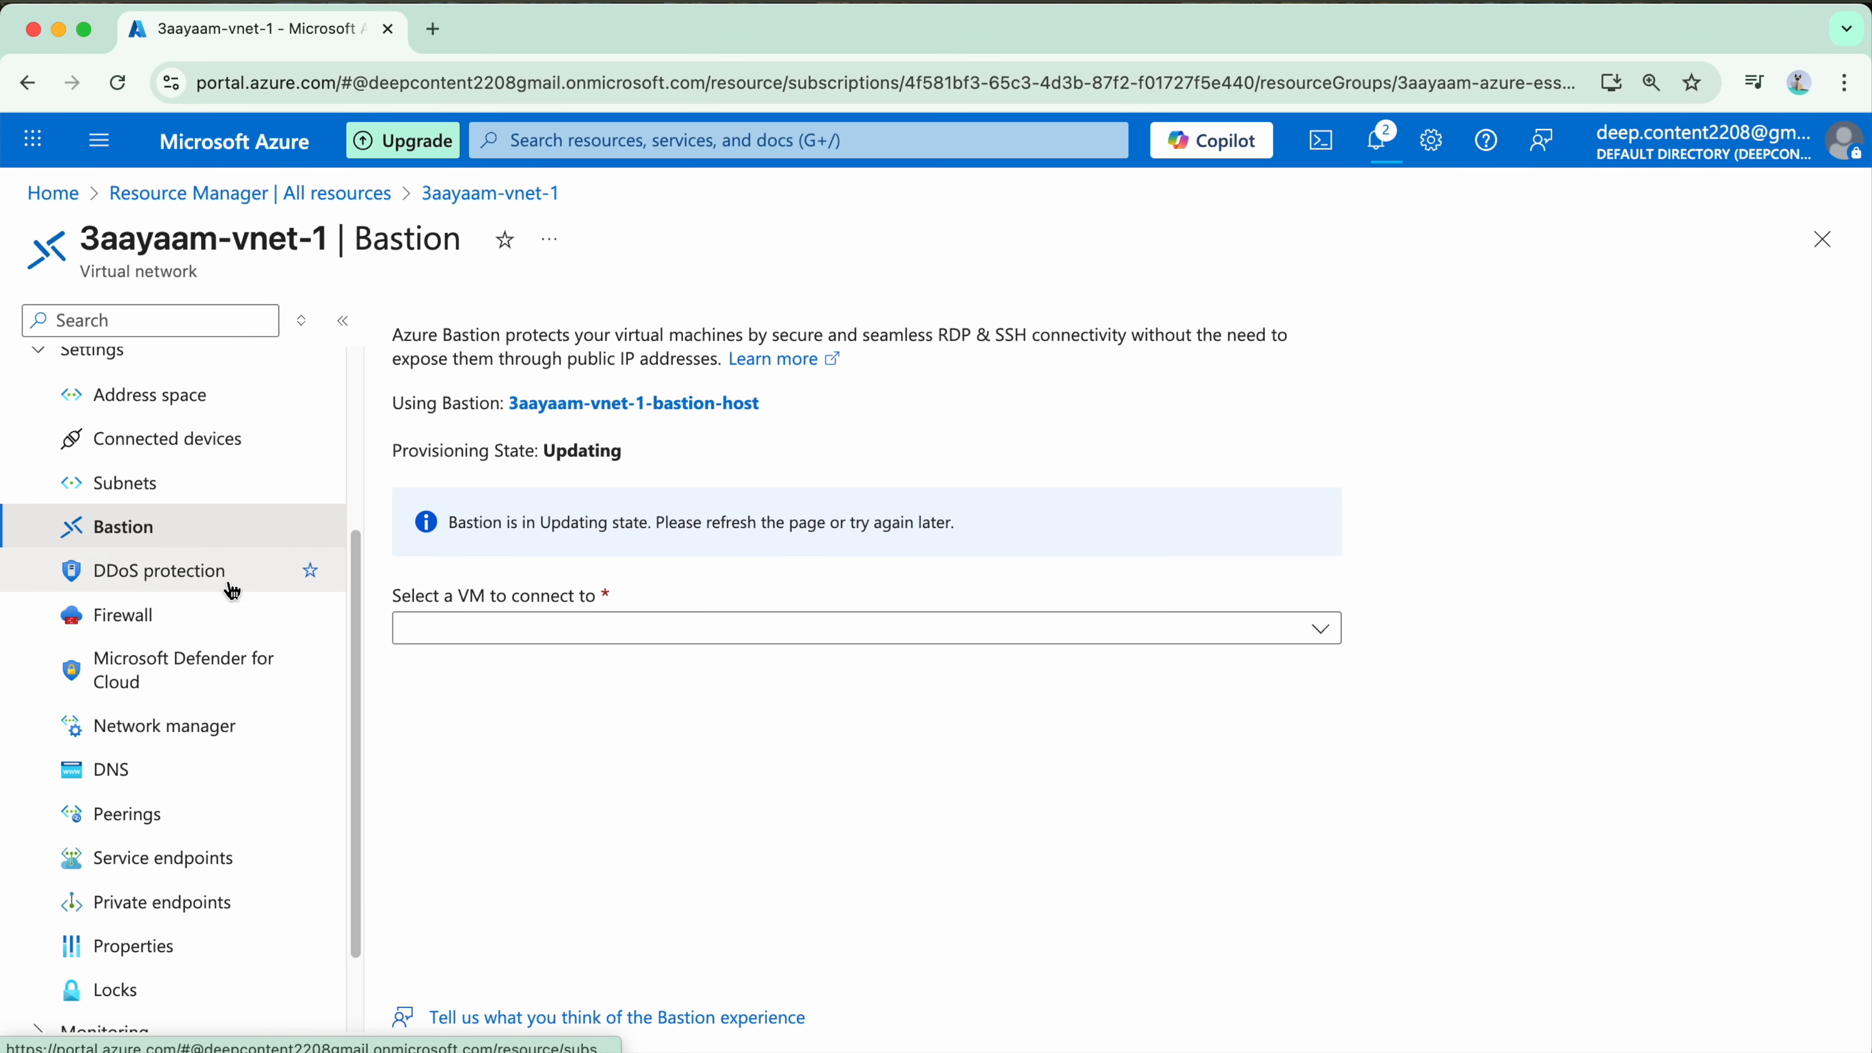
scroll(240, 648, "down", 1)
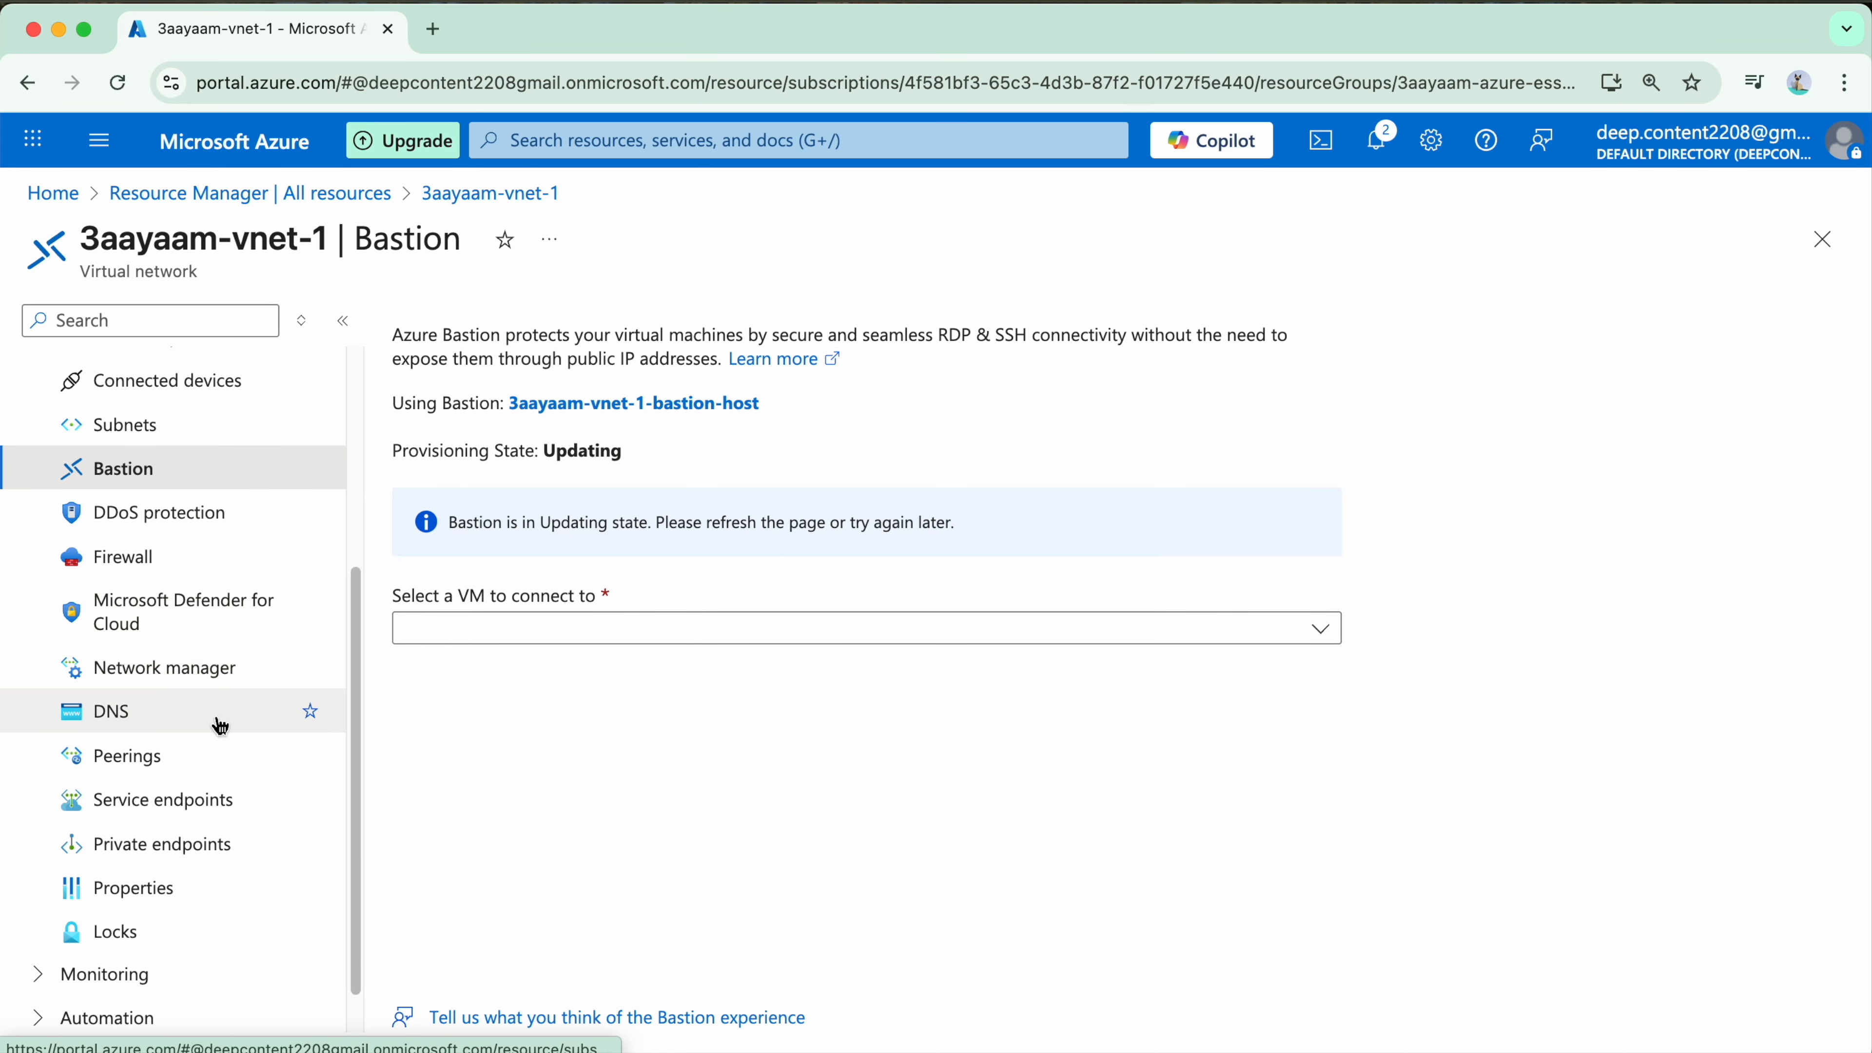
scroll(200, 965, "down", 1)
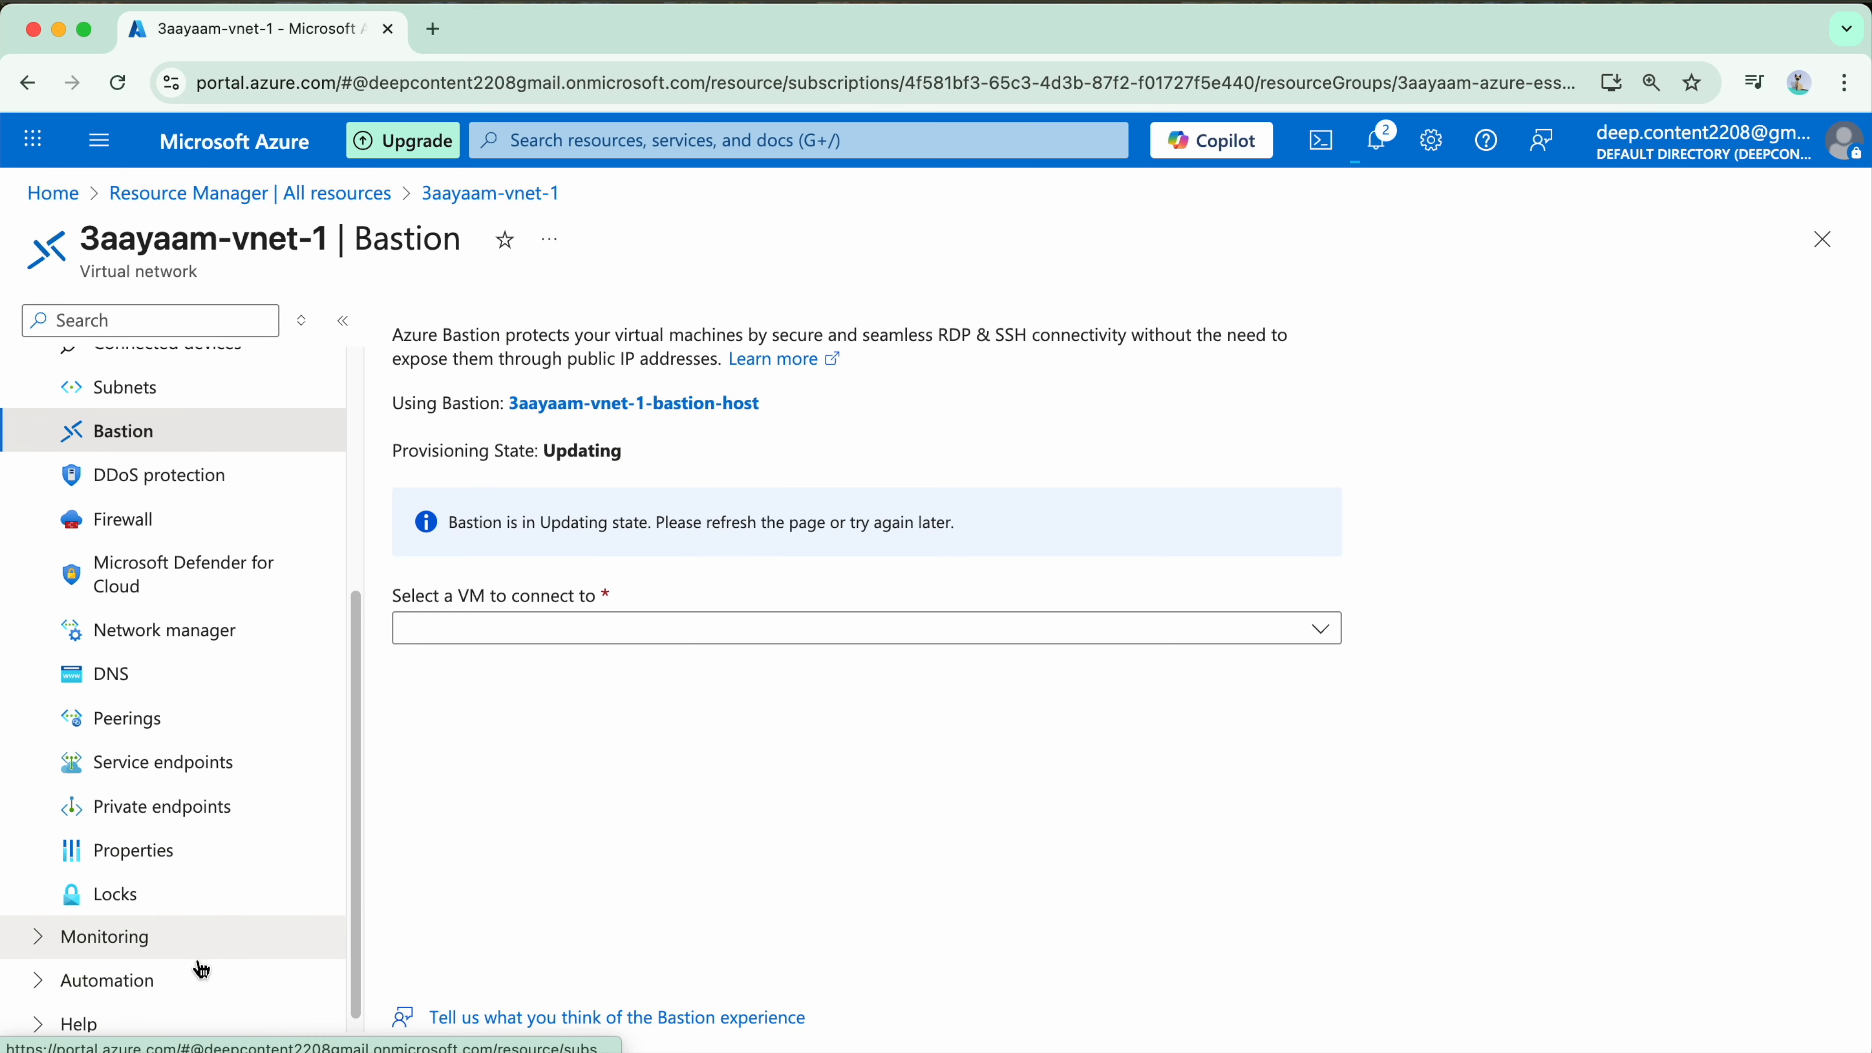
scroll(246, 685, "up", 8)
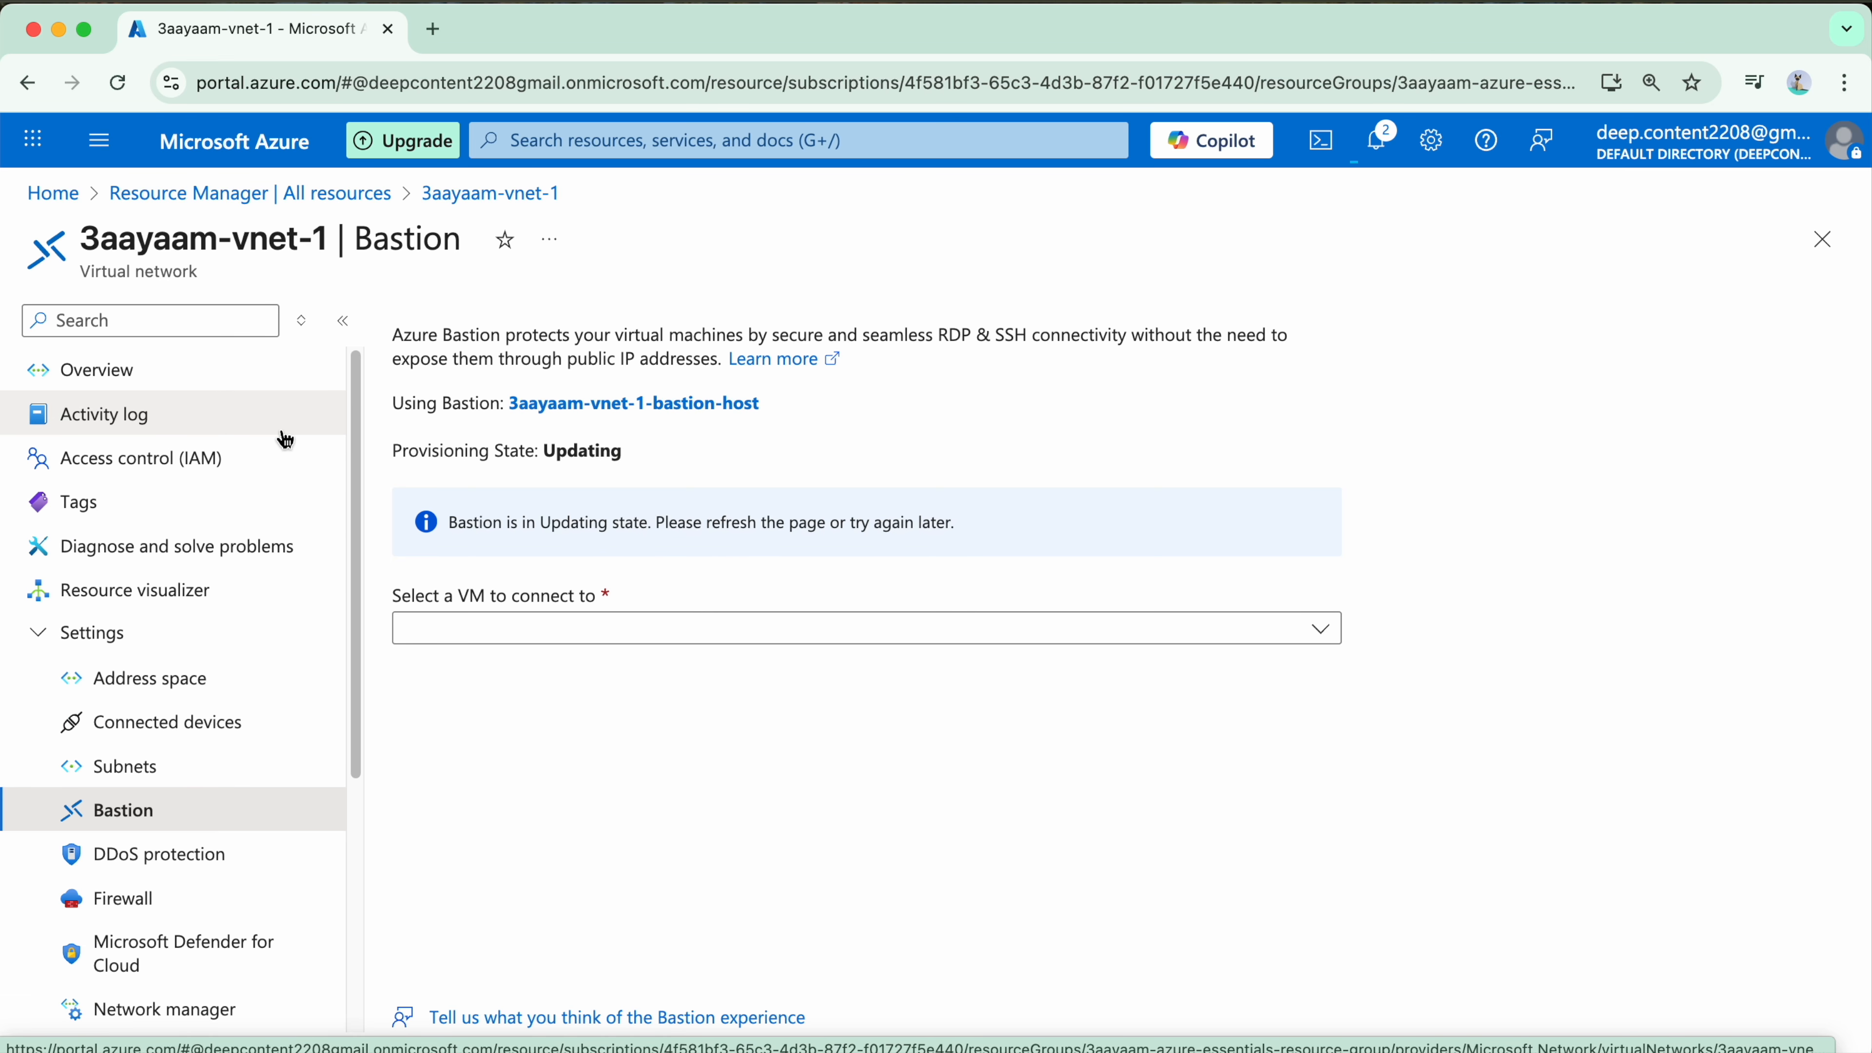
Step: Reopen 3aayaam-vnet-1 from the list of all resources and show its subnets with the network's navigation collapsed
left_click(335, 193)
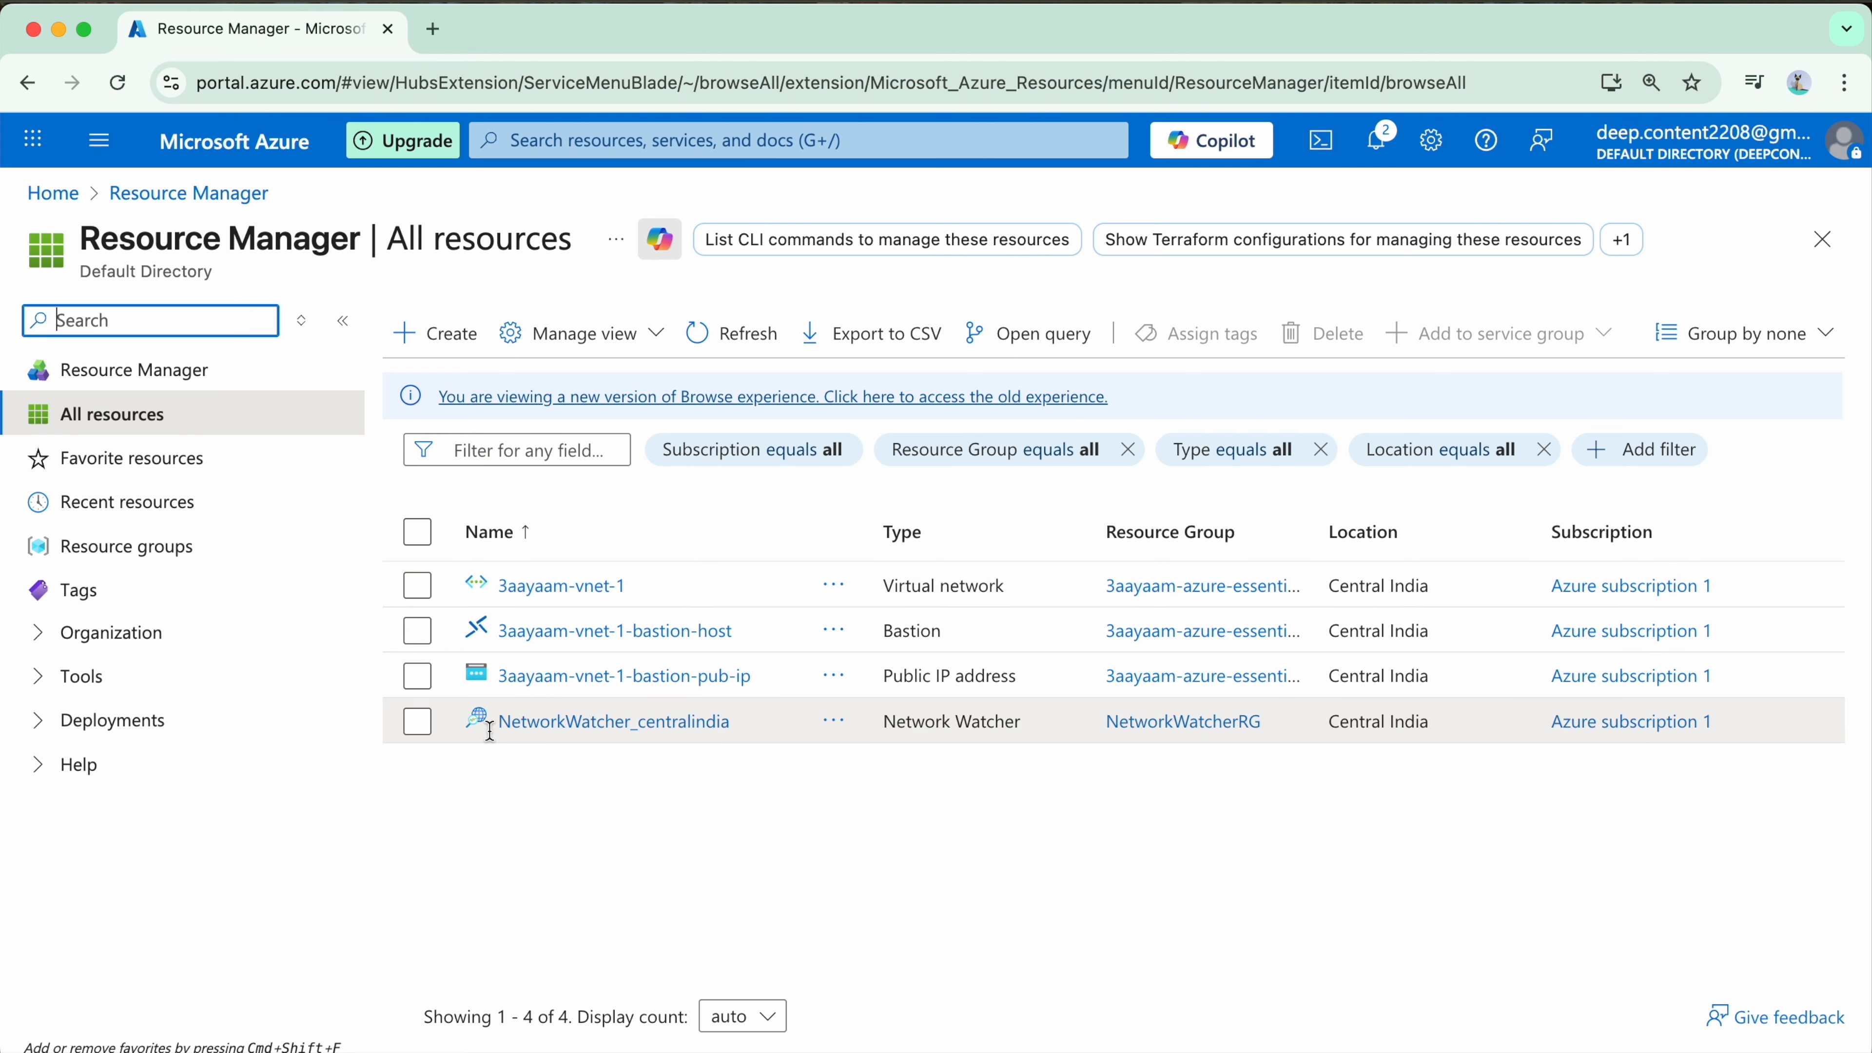
left_click(548, 600)
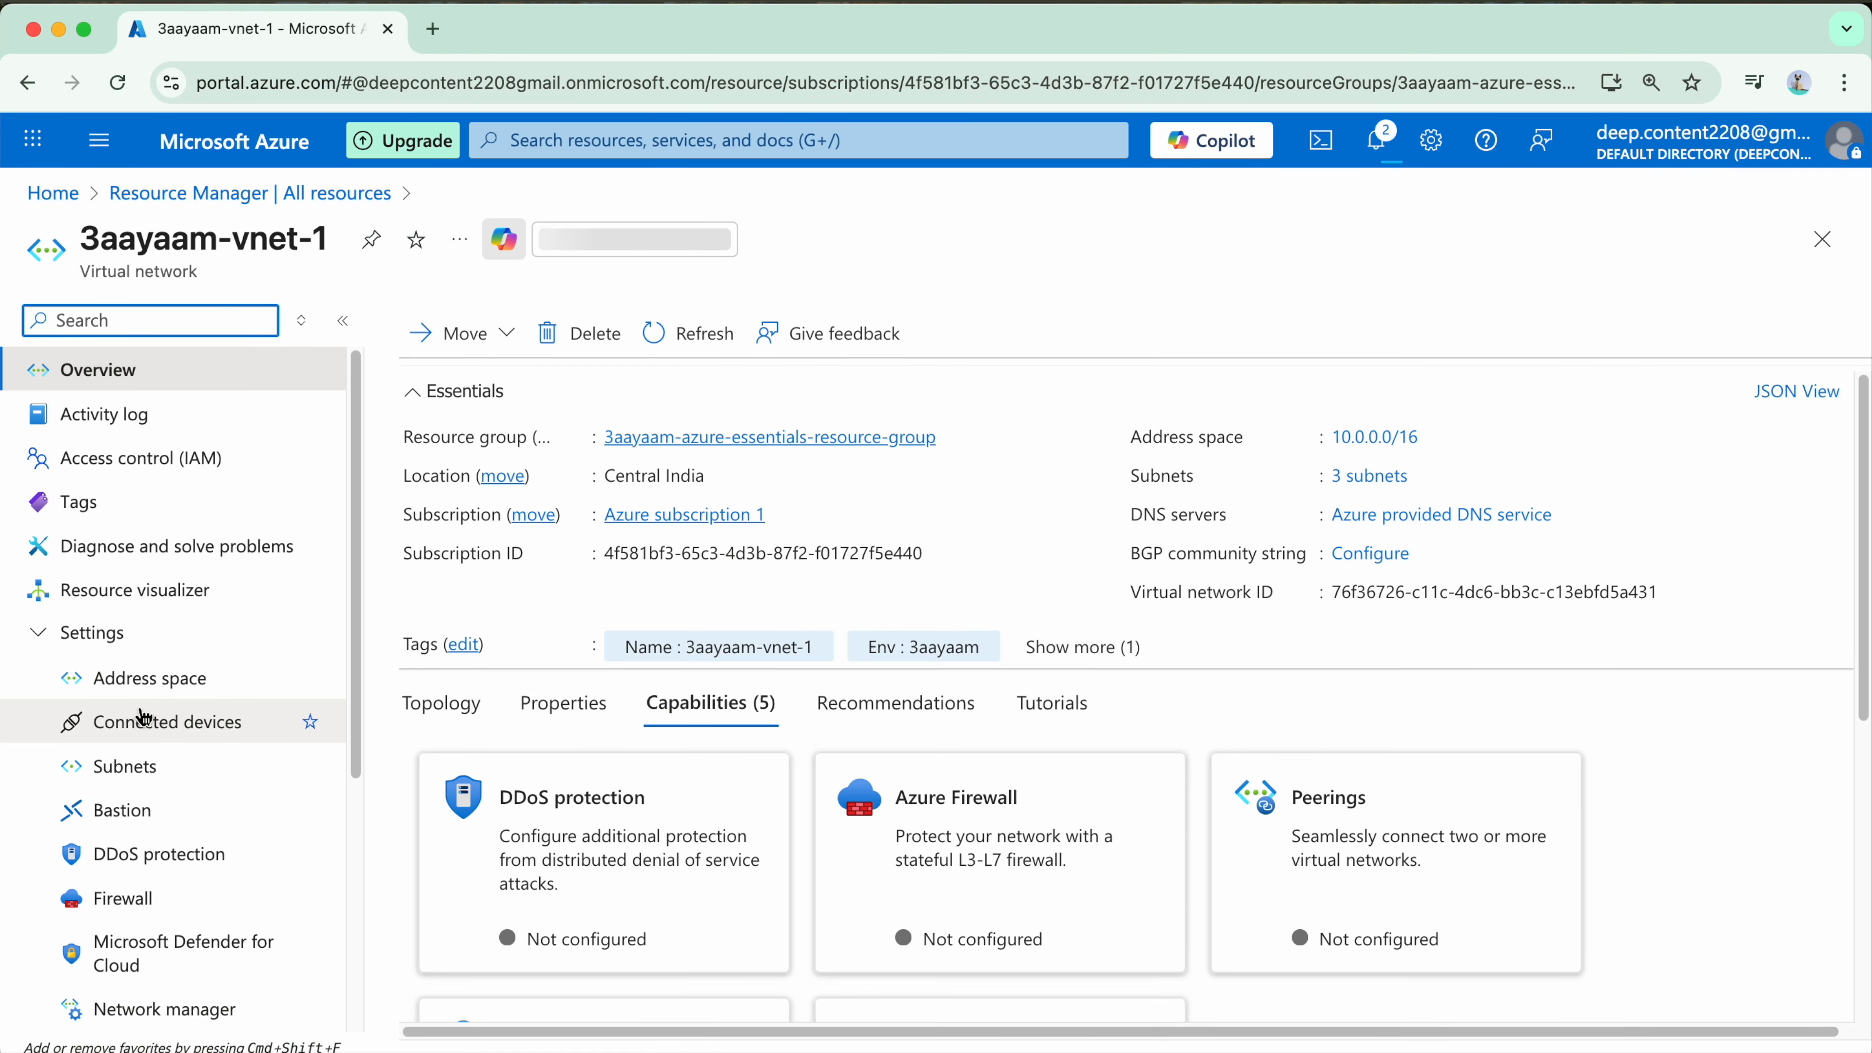
left_click(166, 710)
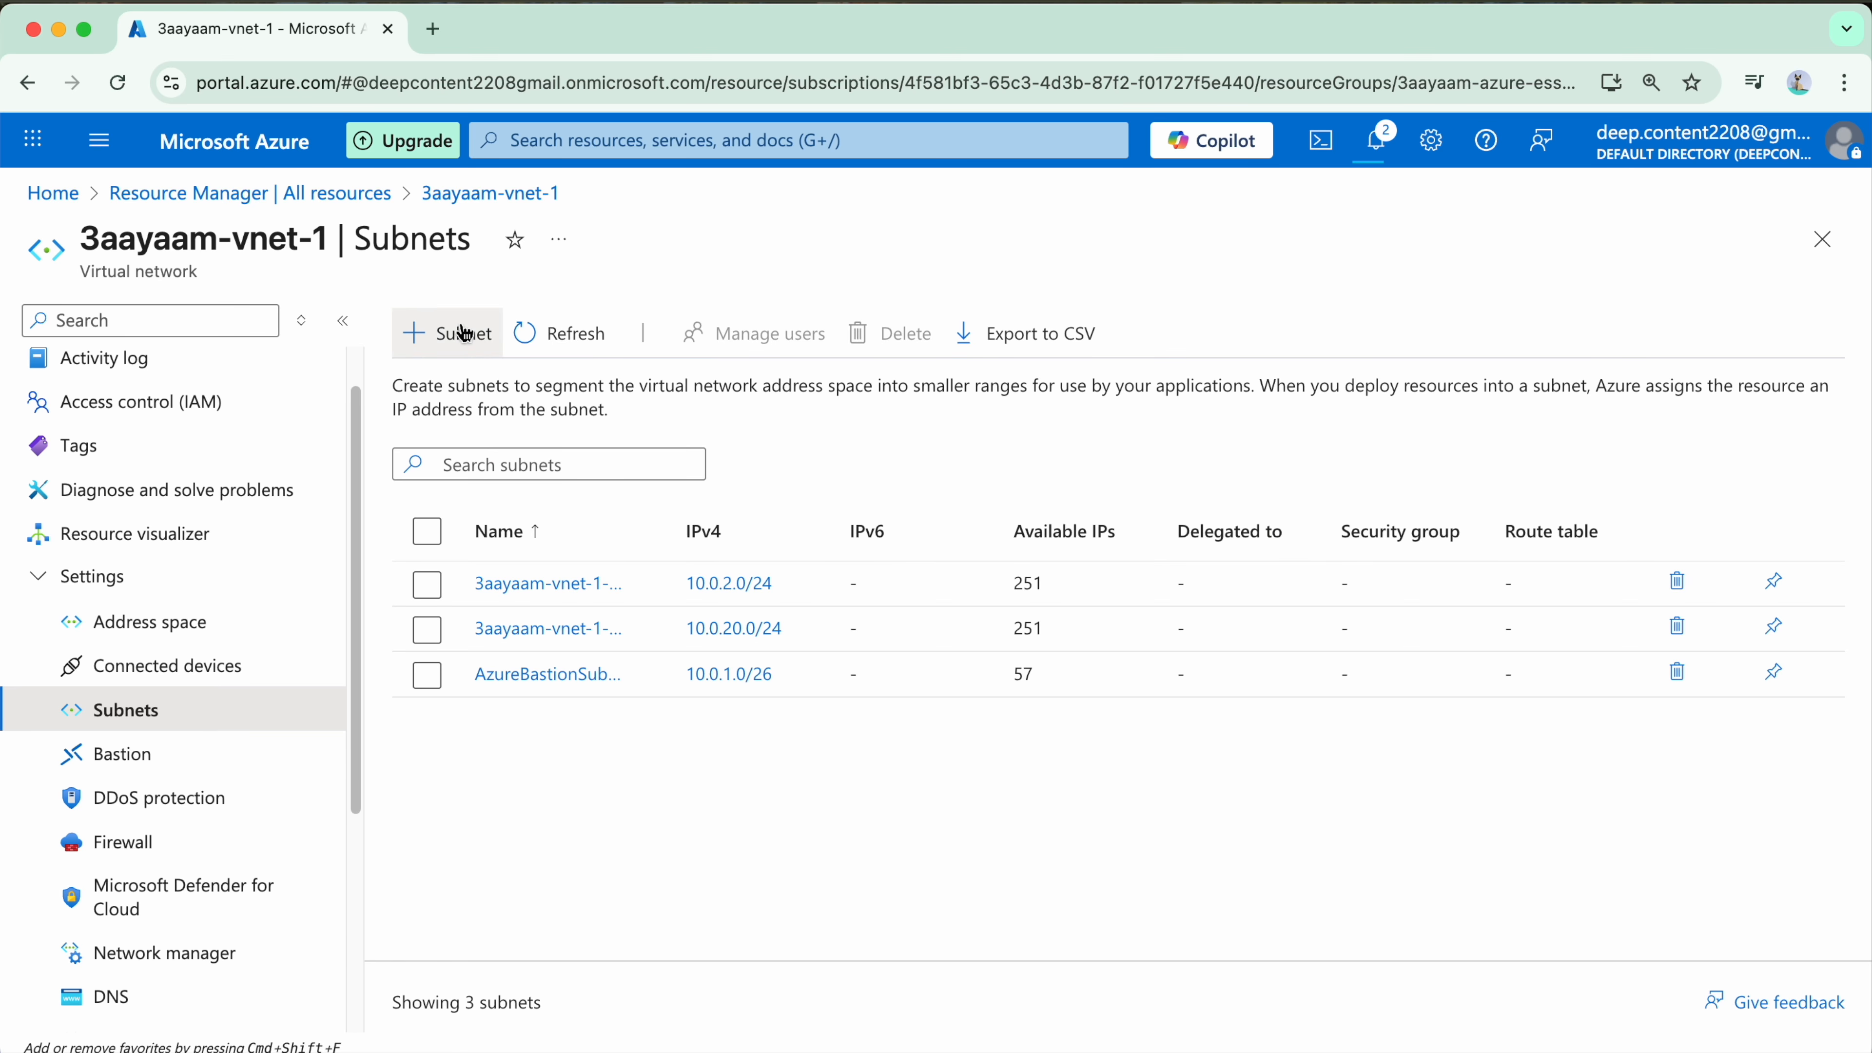
left_click(342, 320)
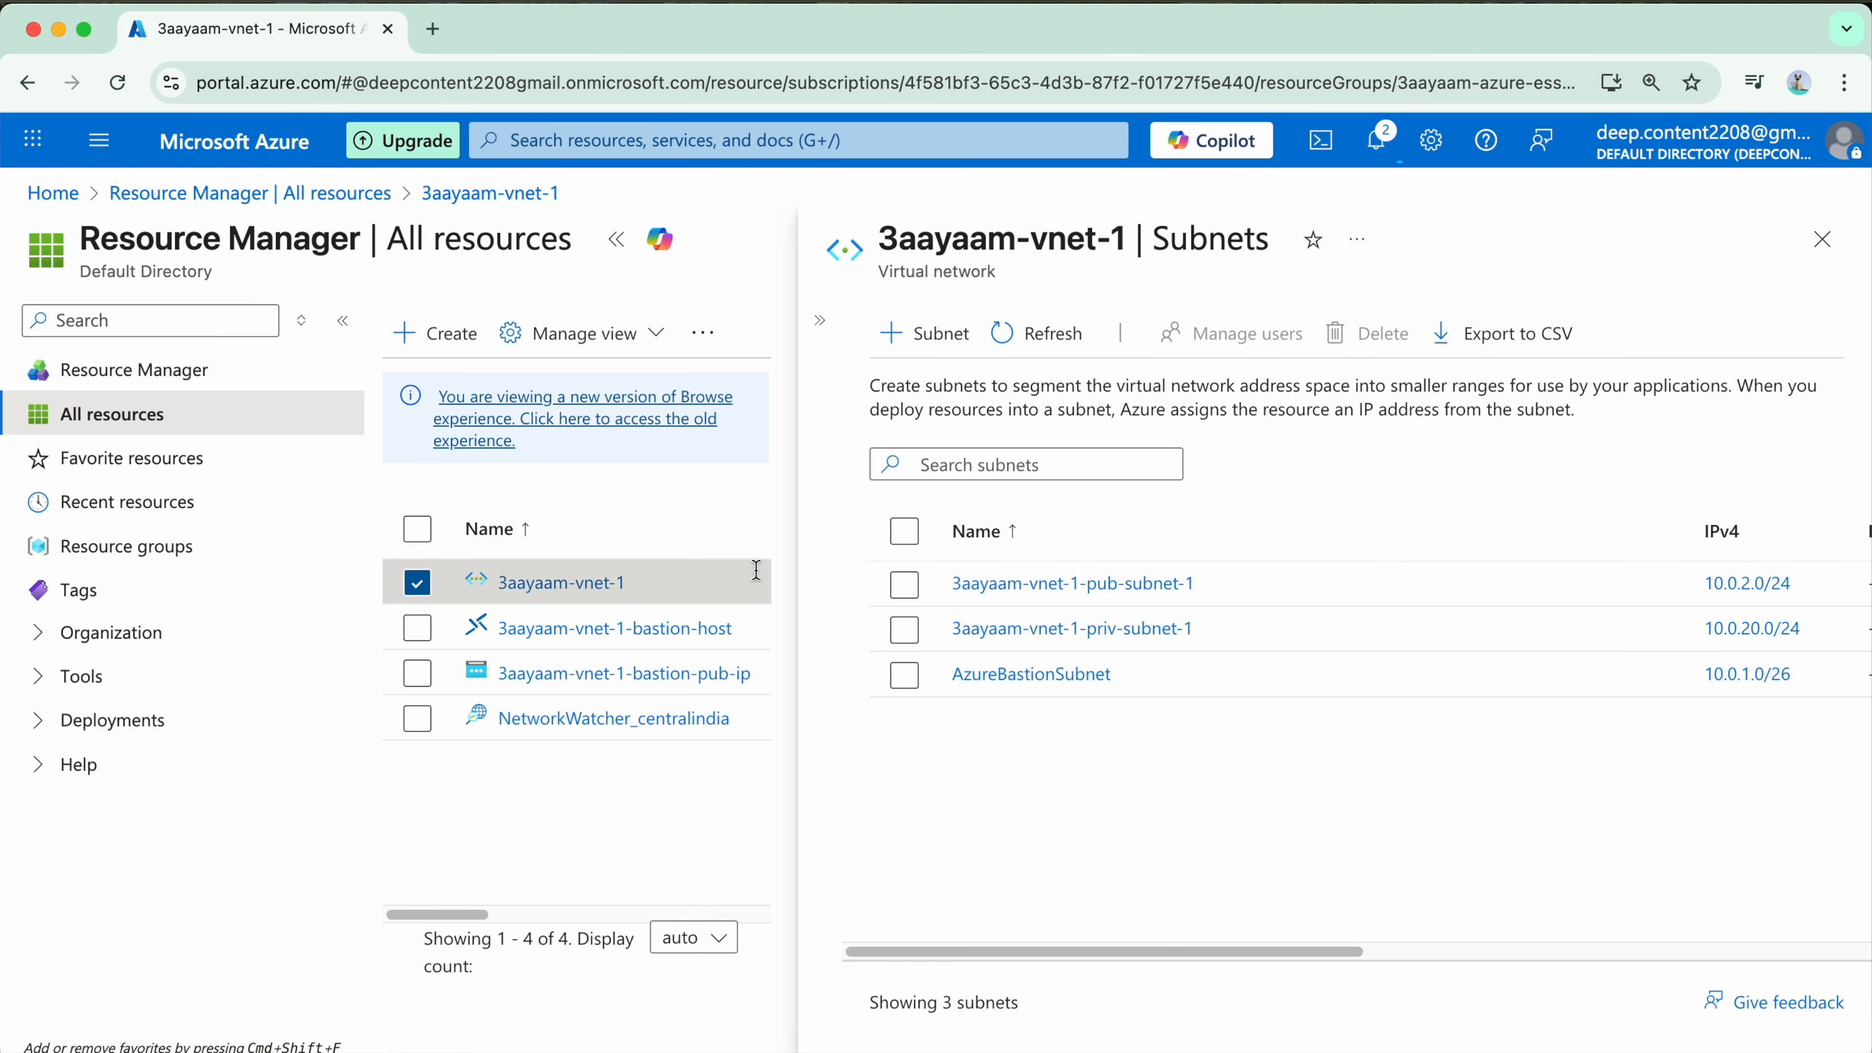